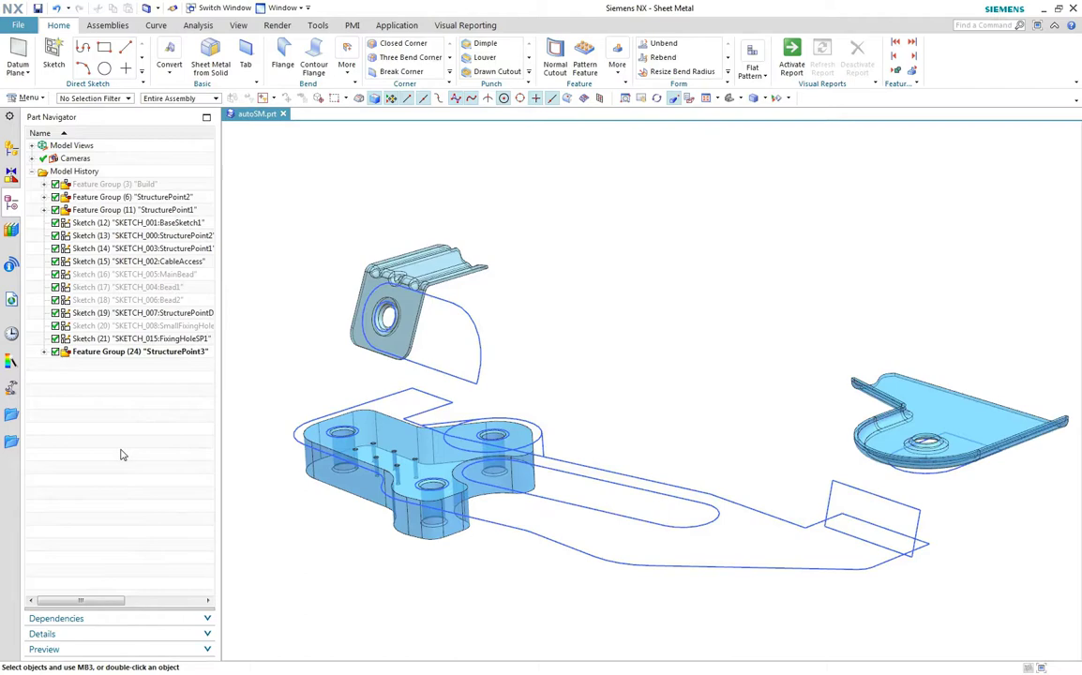
Open Sheet Metal Preferences from the File > Preferences menu for the autoSM.prt part.
click(18, 25)
click(172, 58)
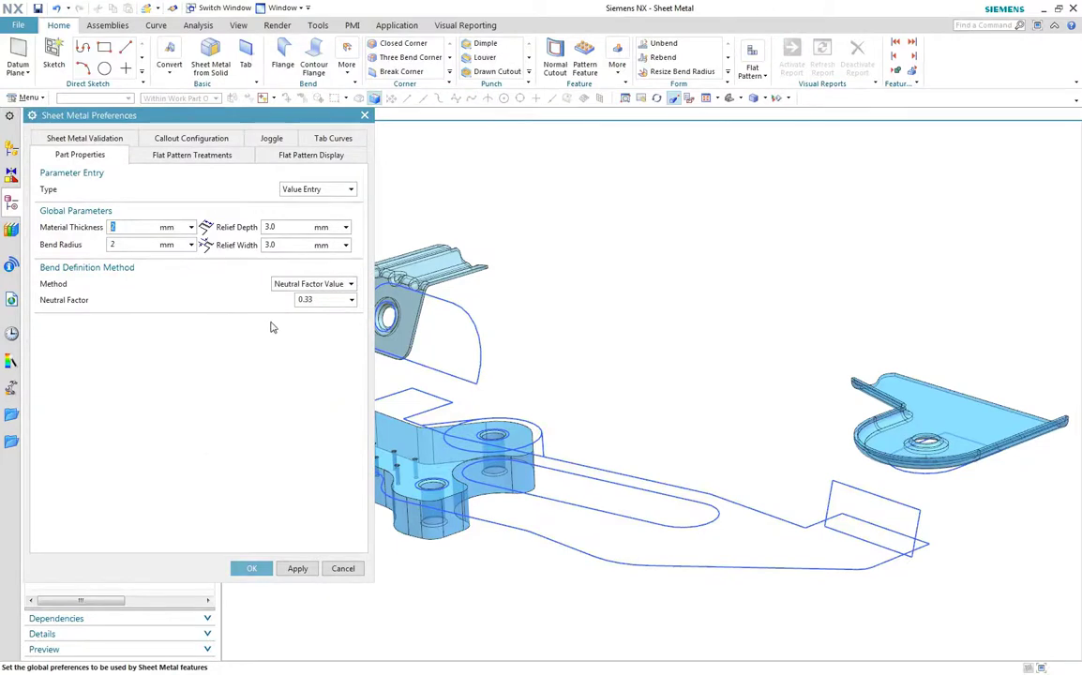
Switch the bend definition method to Formula, keeping the Bend Allowance formula.
click(351, 285)
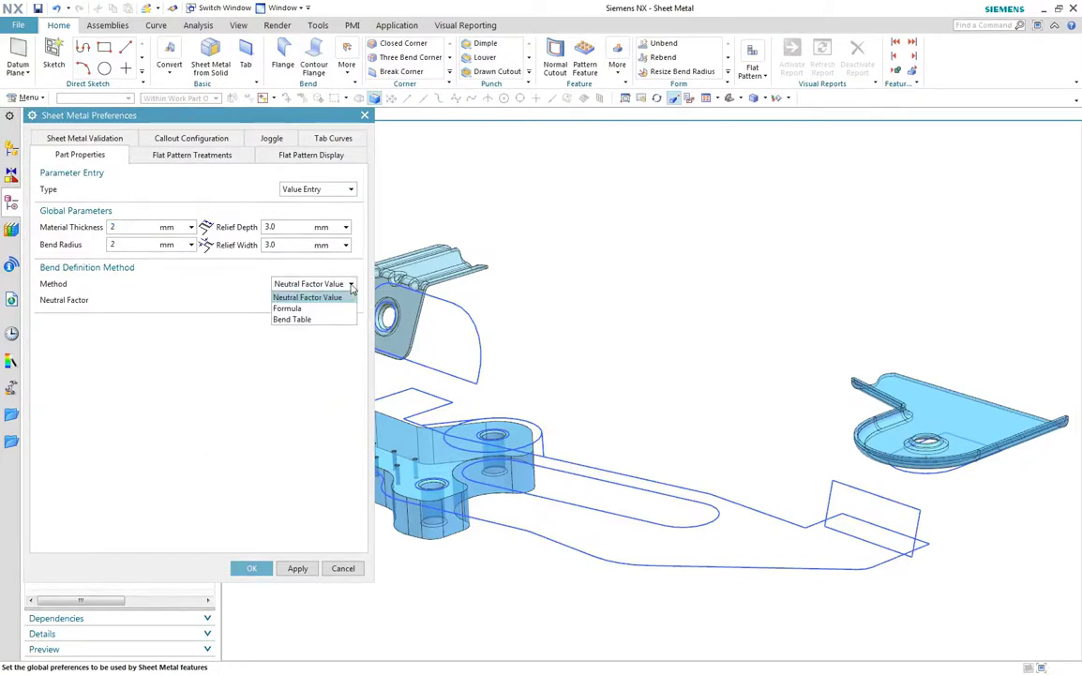
click(339, 309)
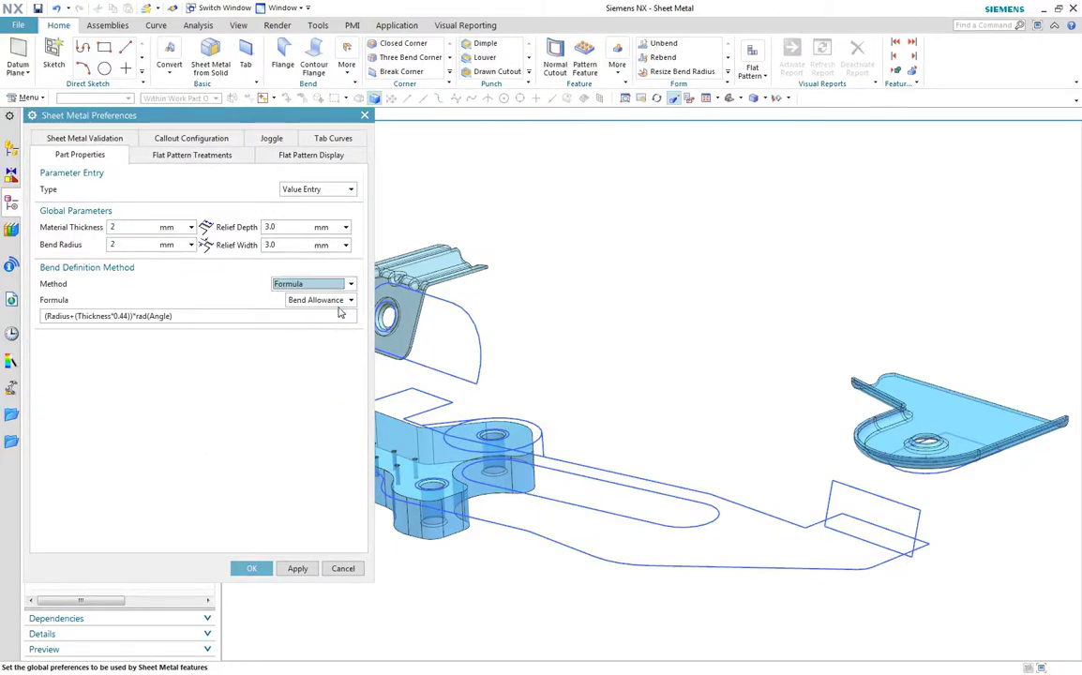
click(351, 301)
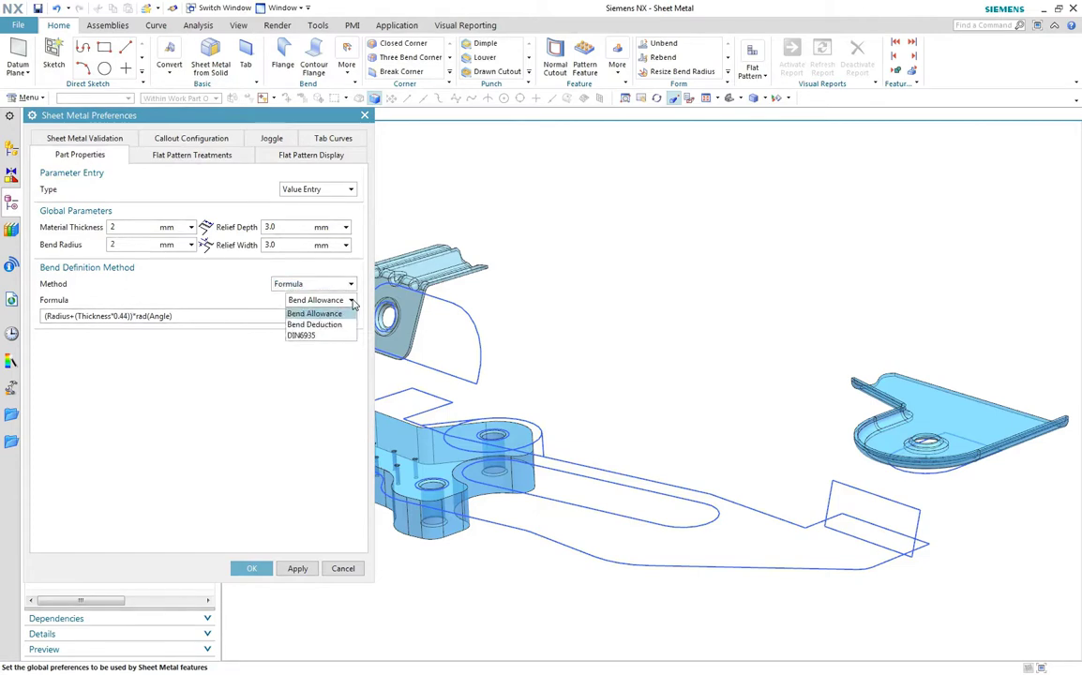
click(352, 301)
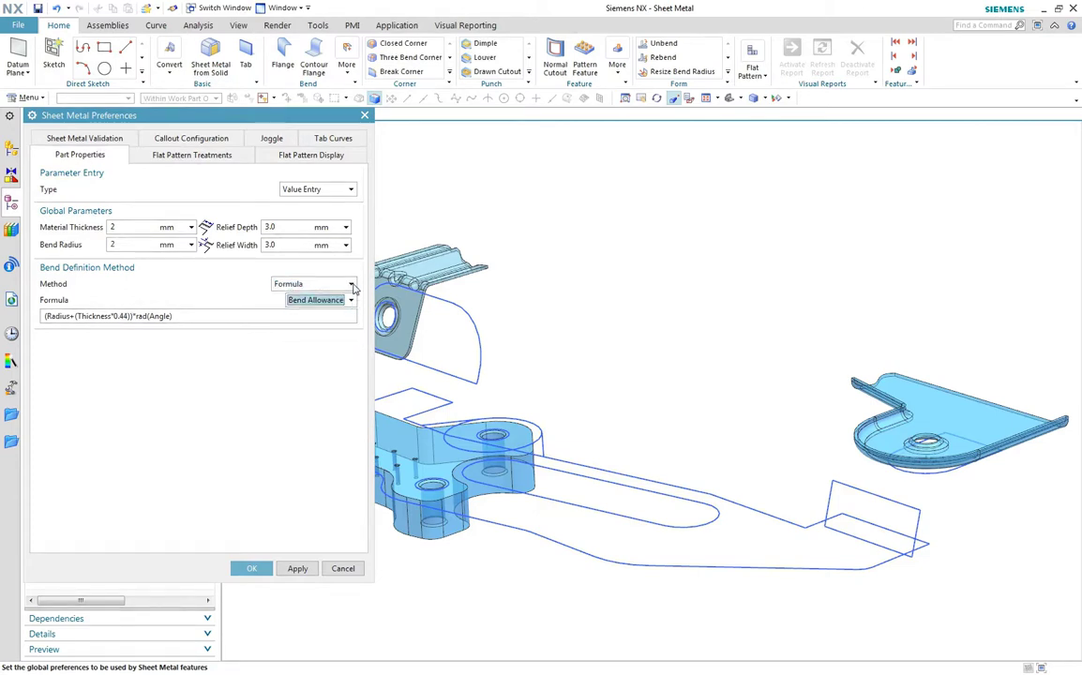
Try Bend Table with the Neutral Factor Table, then set parameter entry to Material Selection.
click(352, 285)
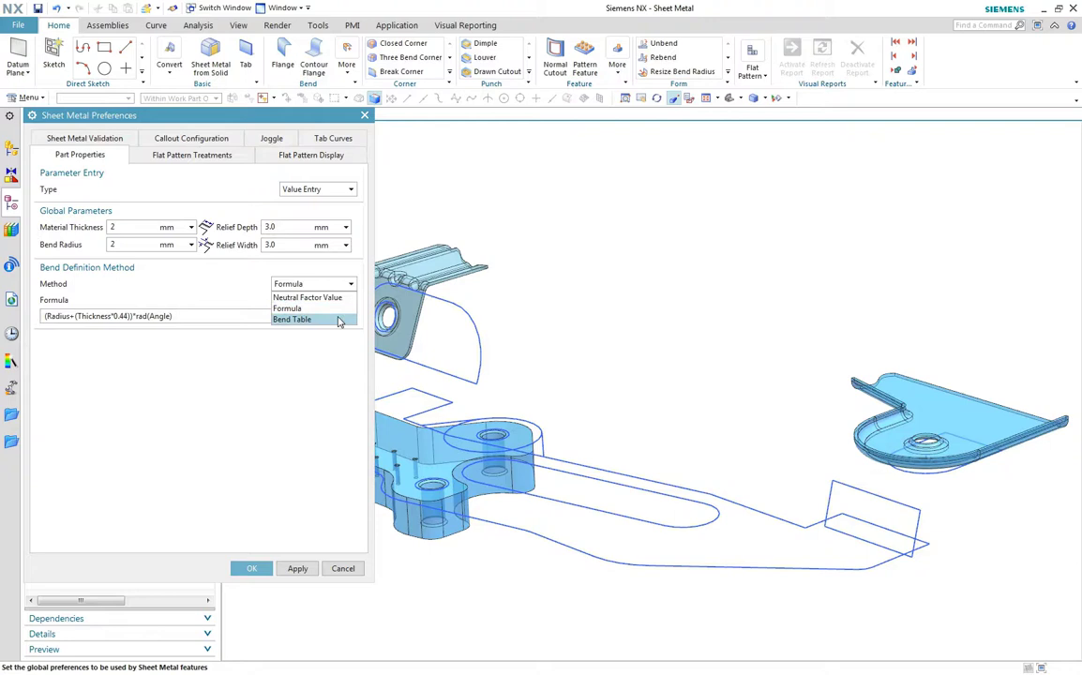
click(340, 320)
click(351, 301)
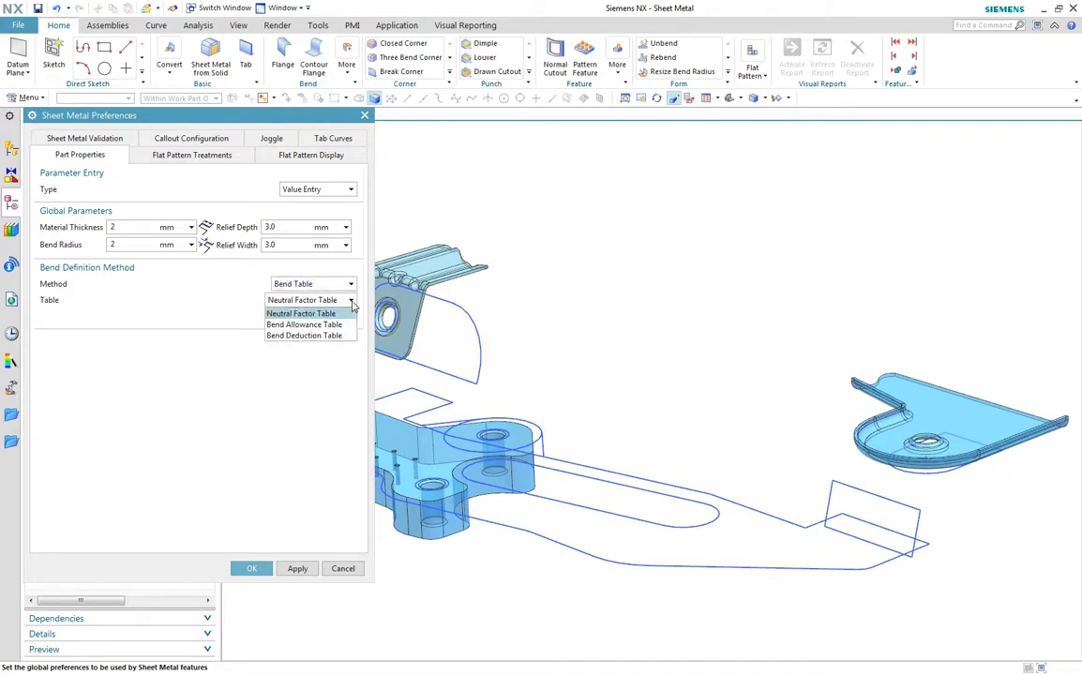
click(353, 301)
click(352, 190)
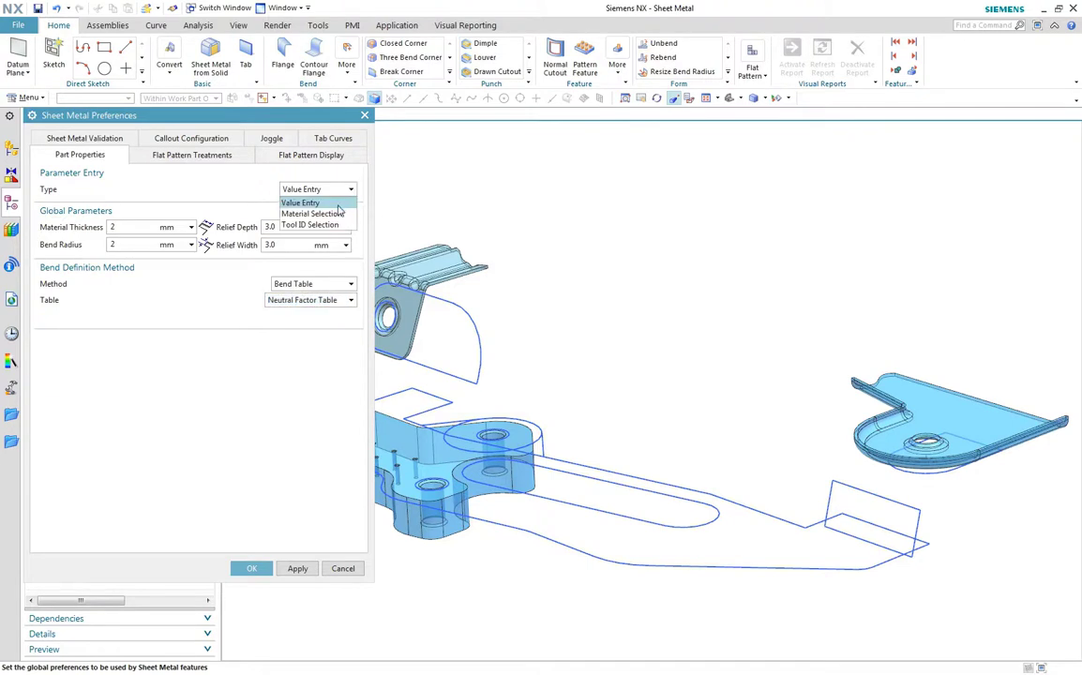
click(338, 214)
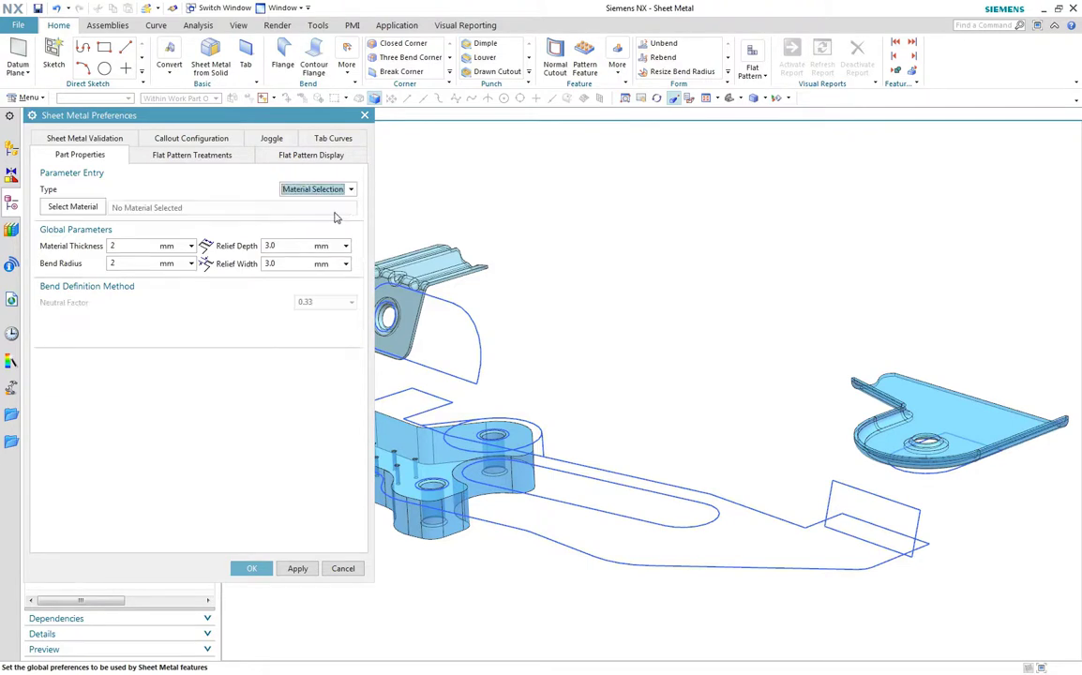
Select material Aluminum_2014_4 by filtering to 2.0 thickness and T4 temper.
click(81, 207)
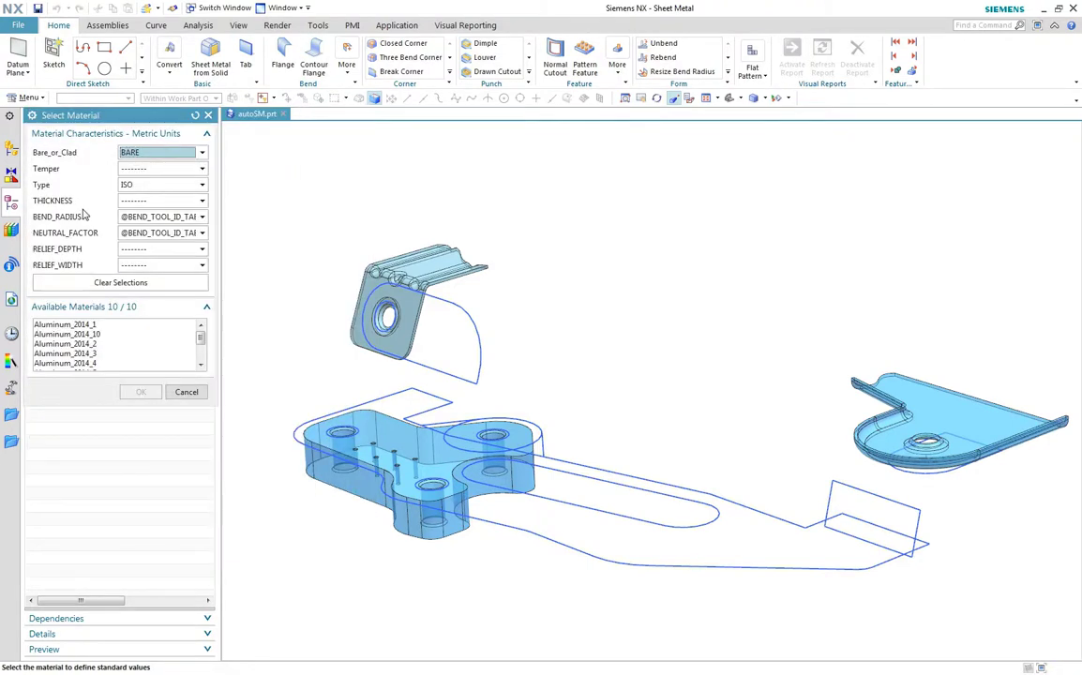
click(202, 202)
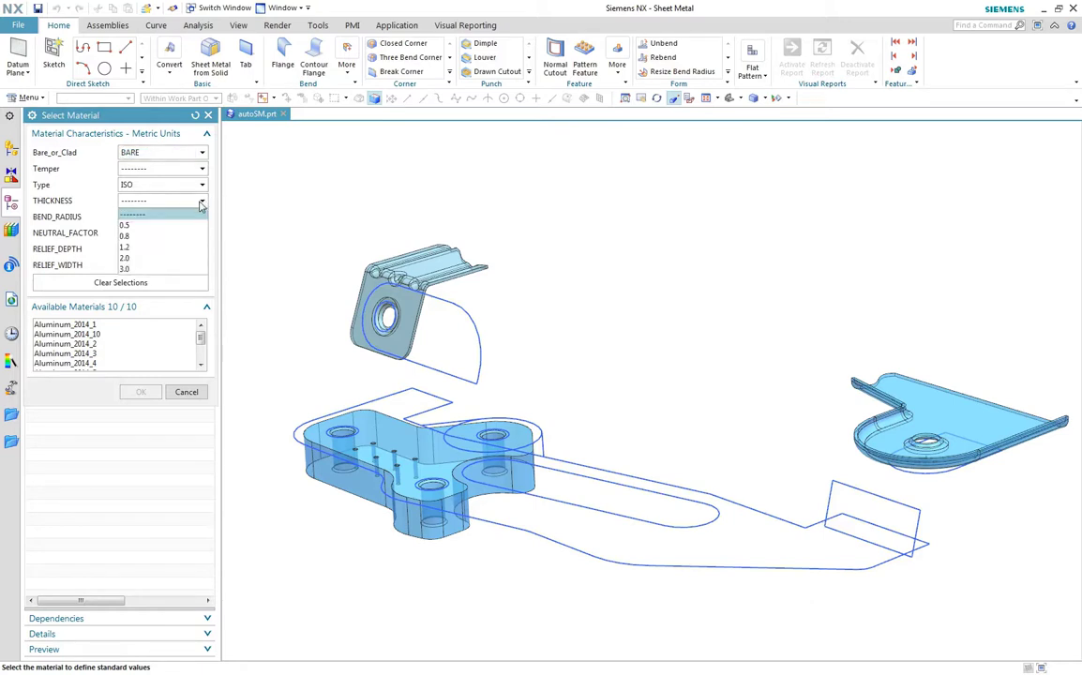
click(178, 259)
click(157, 170)
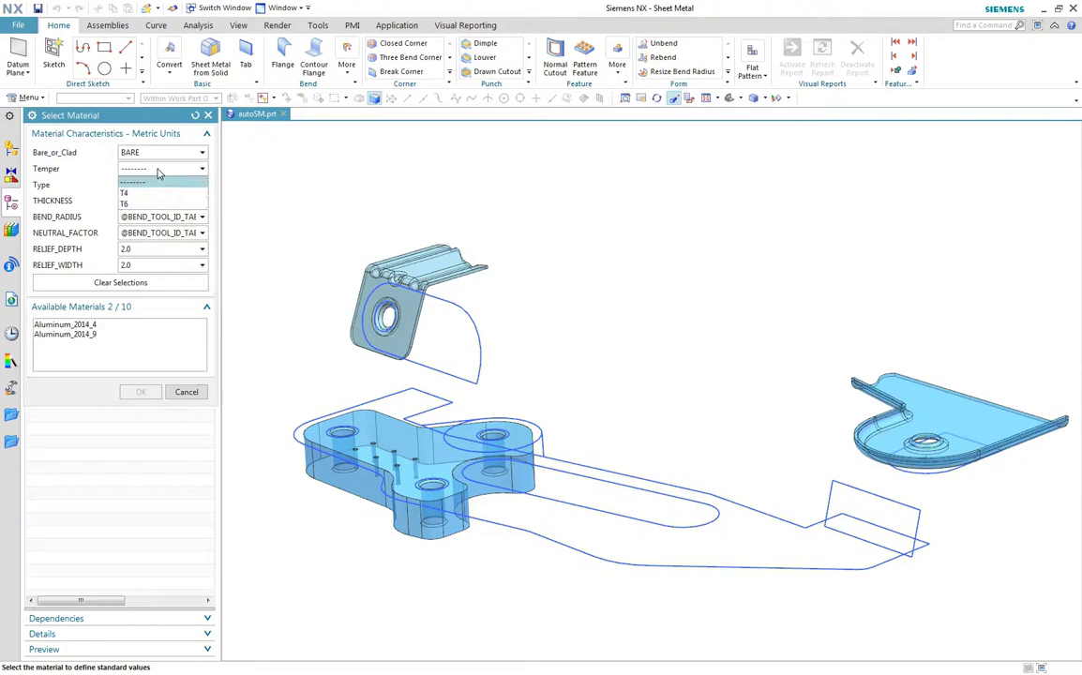
click(156, 194)
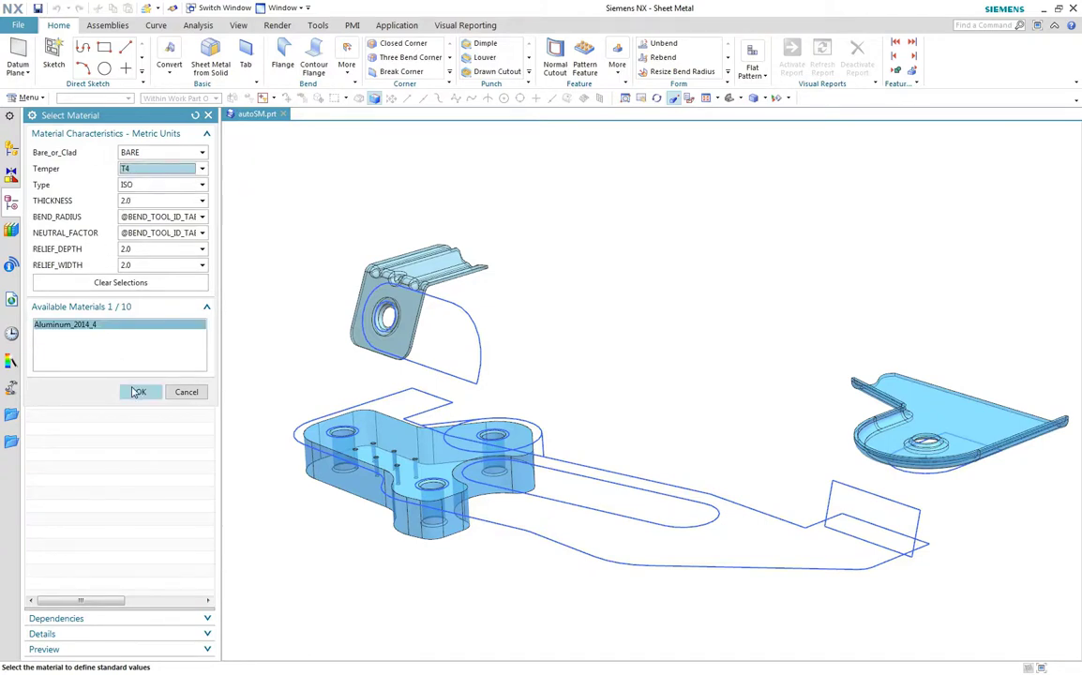
click(136, 392)
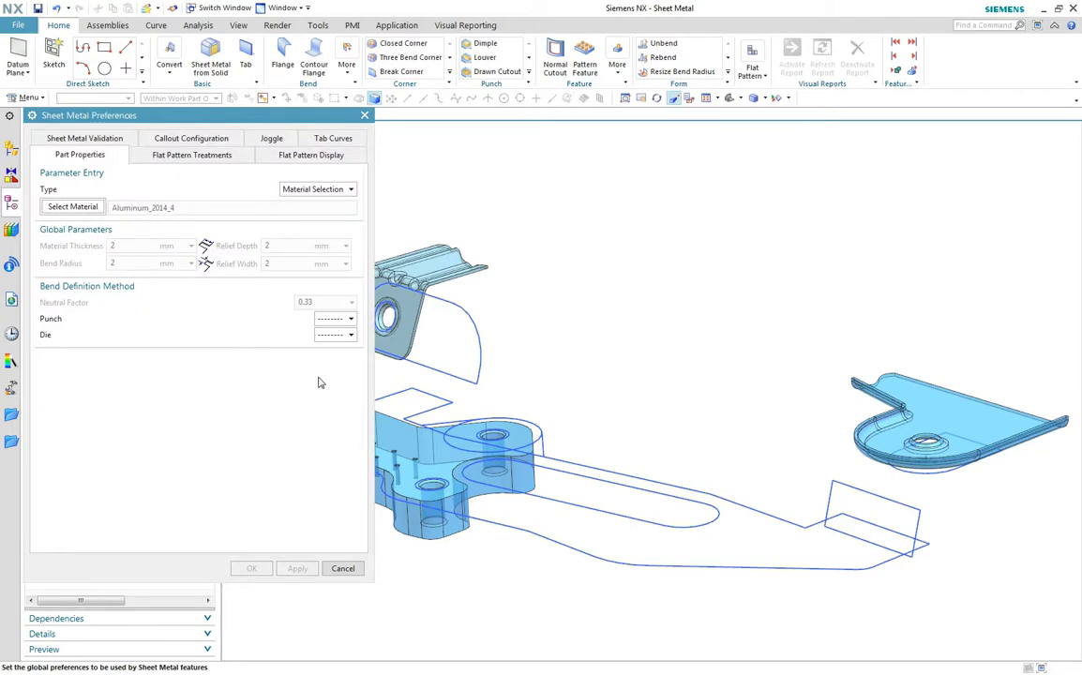
Set punch P1 and die D1, then accept the sheet metal preferences.
click(351, 320)
click(342, 346)
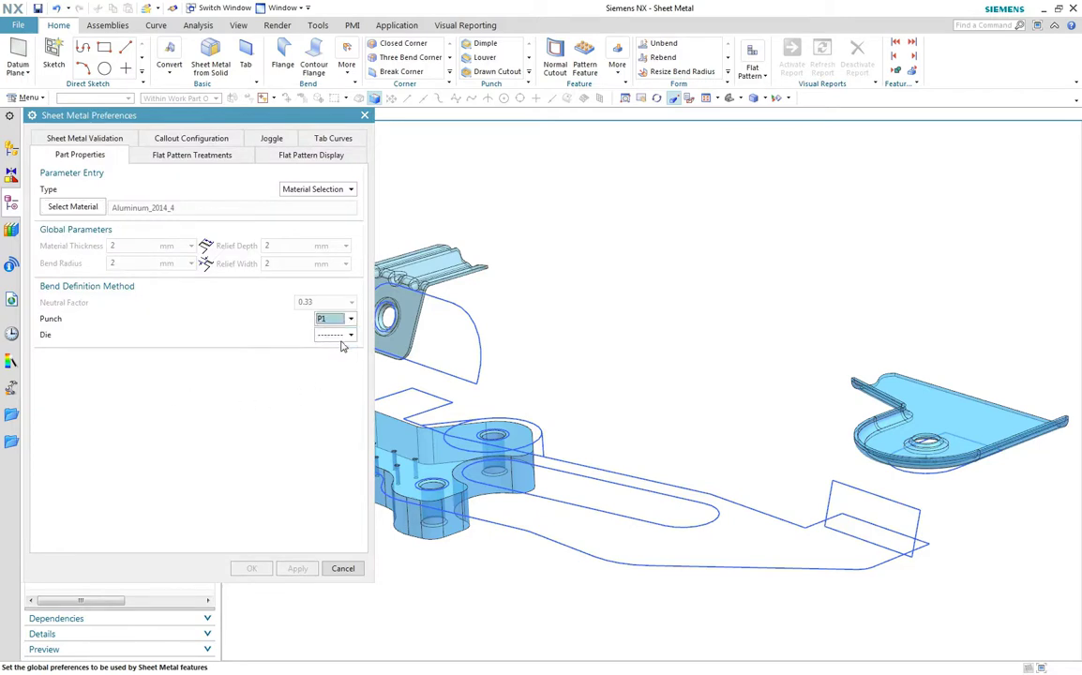
click(352, 336)
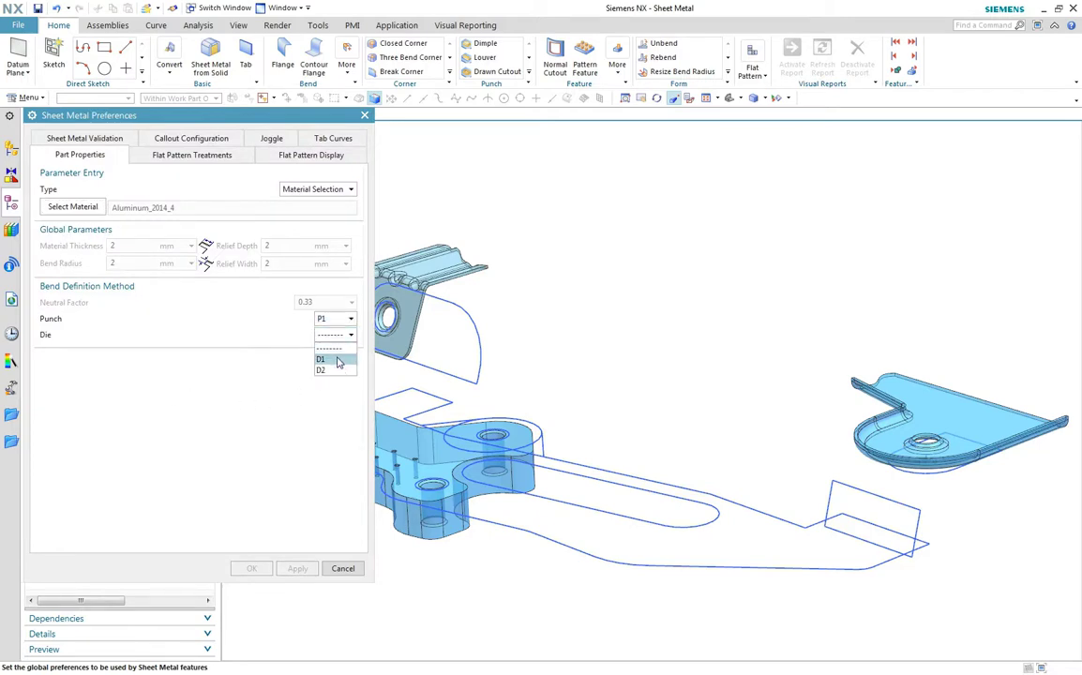
click(336, 362)
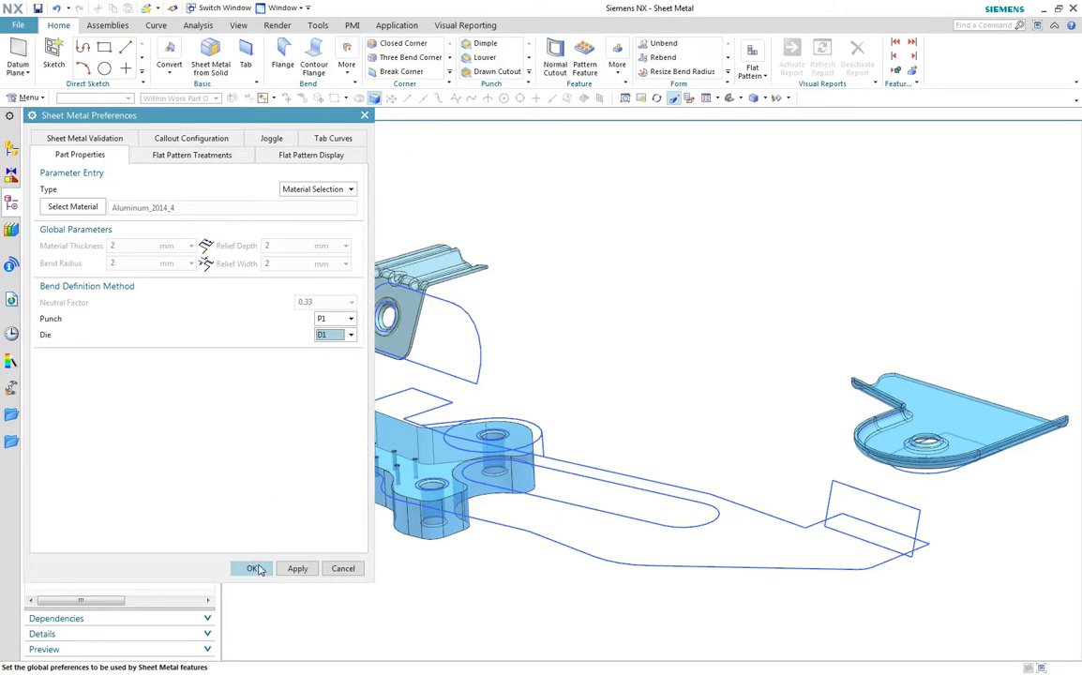
click(255, 568)
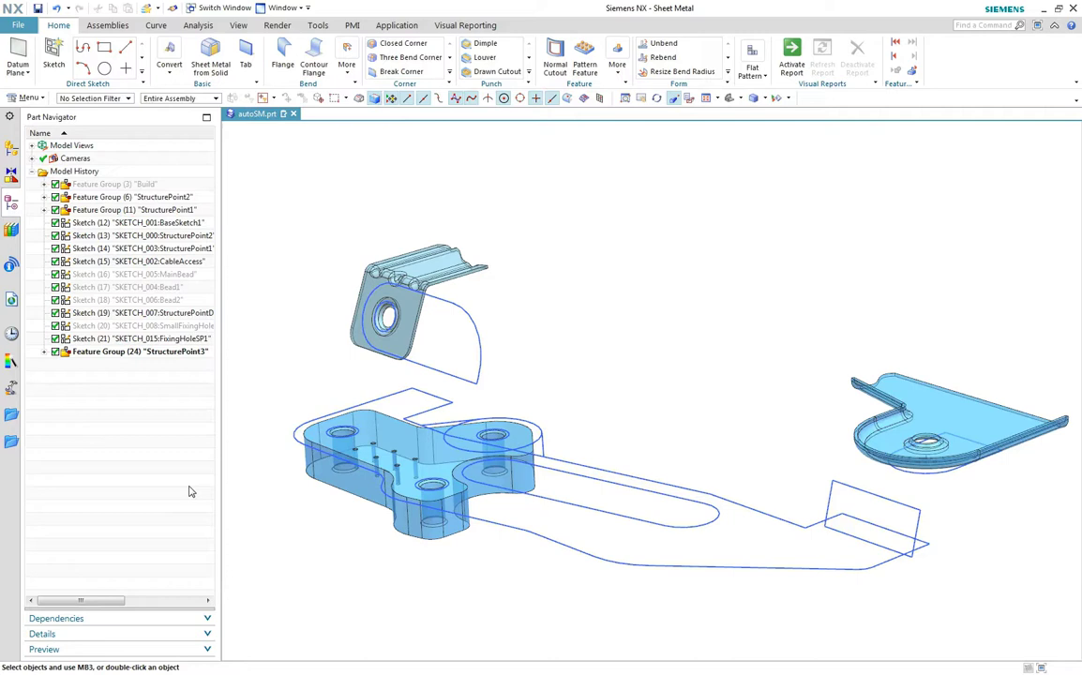
Create a 2 mm base tab from the small rectangle sketch at the outline's right end.
click(247, 54)
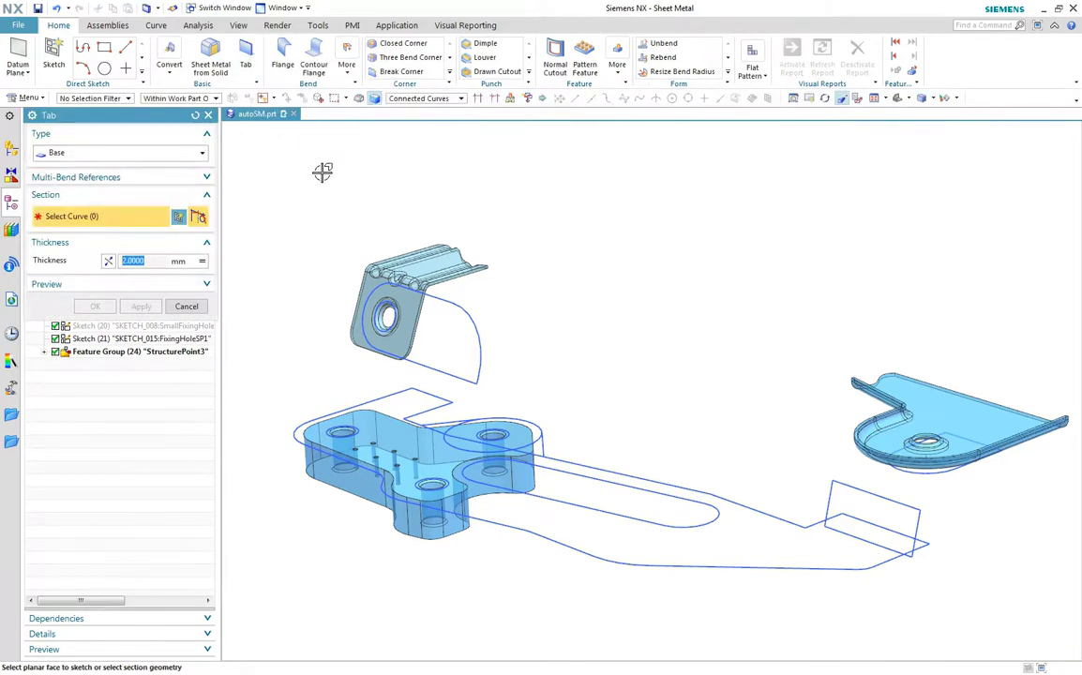
click(834, 482)
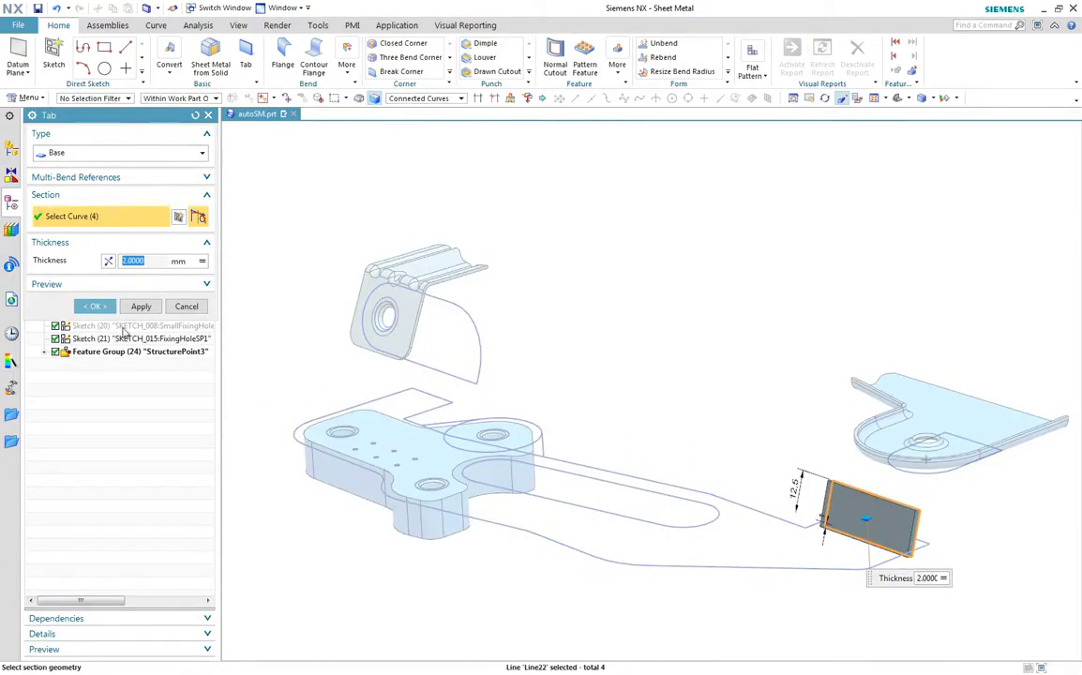
click(94, 307)
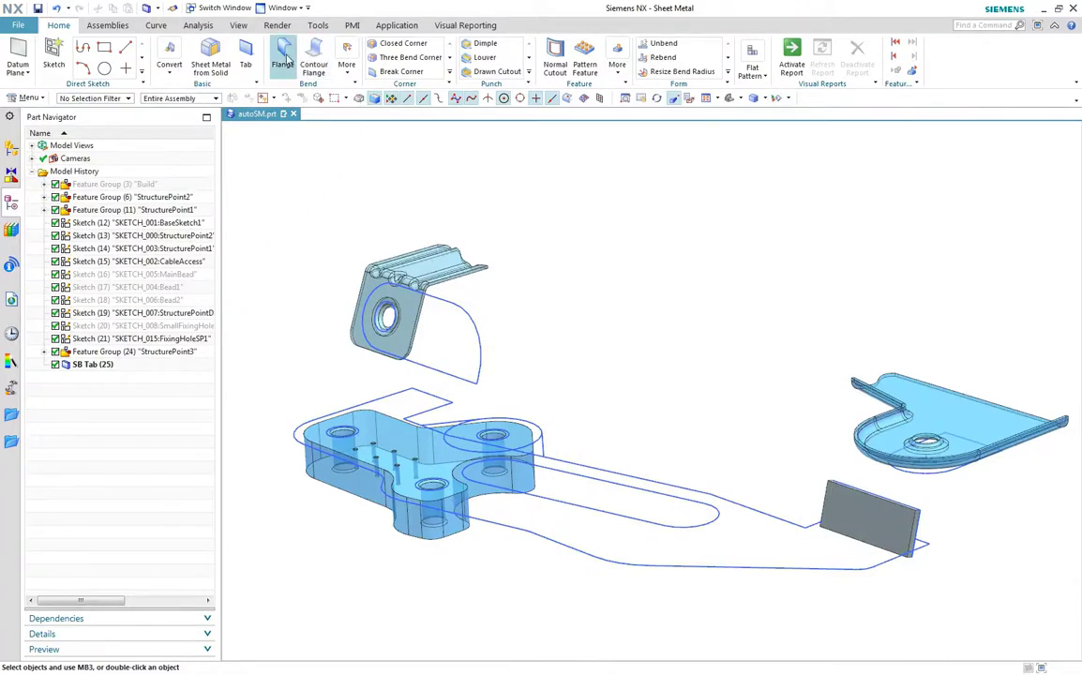
Start a flange on the tab's top edge, matching face until the bracket's upper face.
click(284, 58)
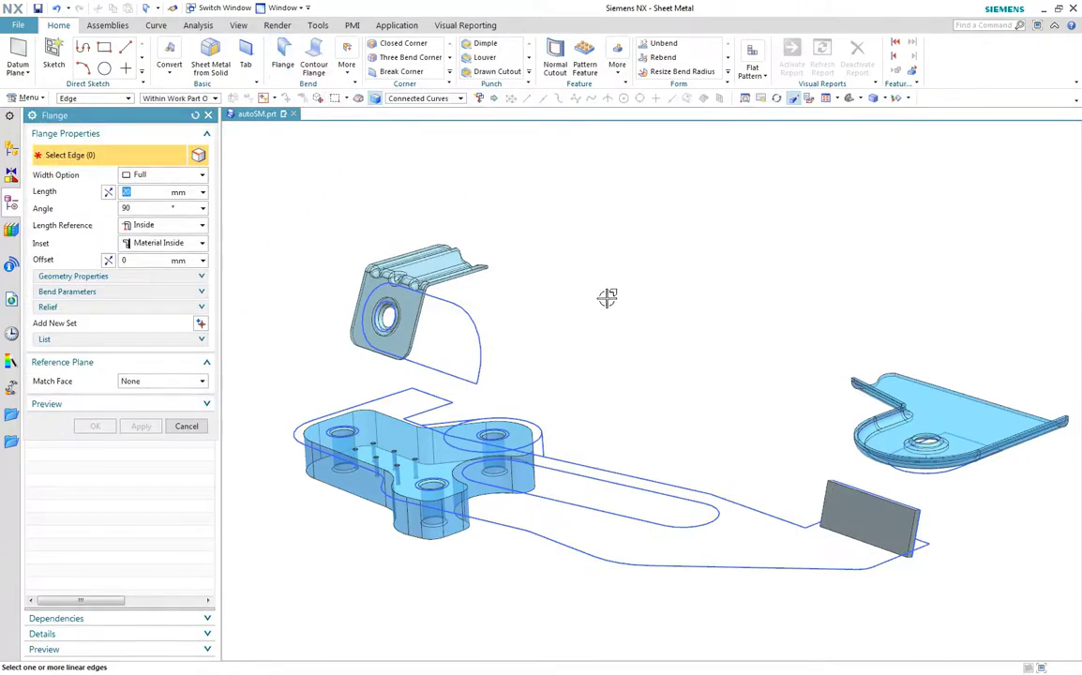
scroll(710, 366, down, 5)
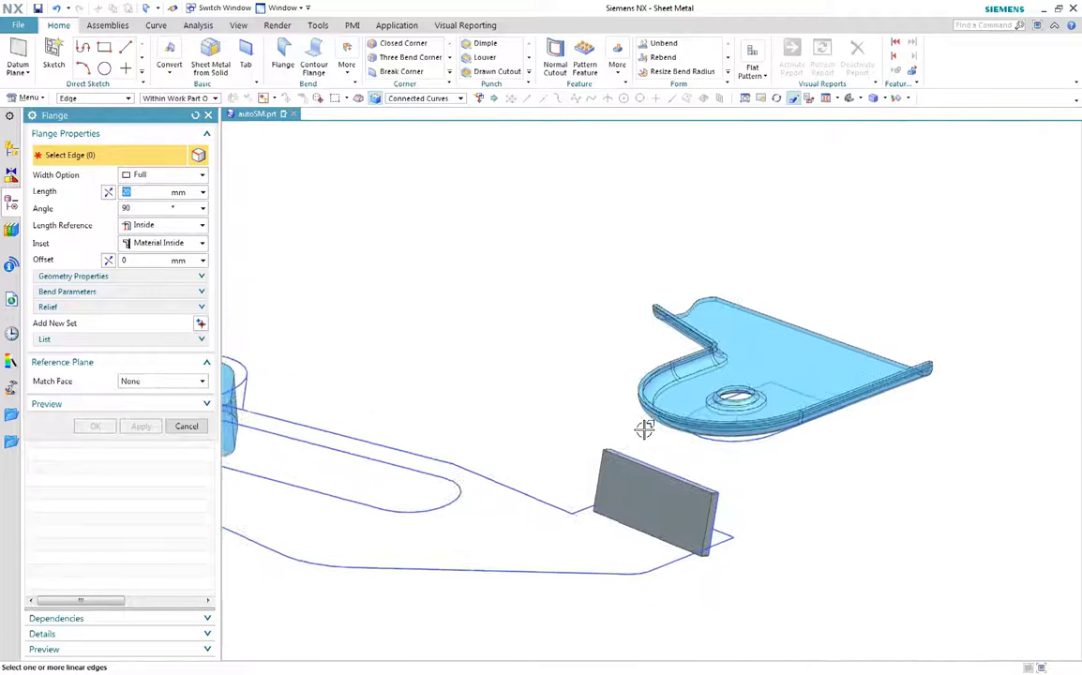
click(582, 469)
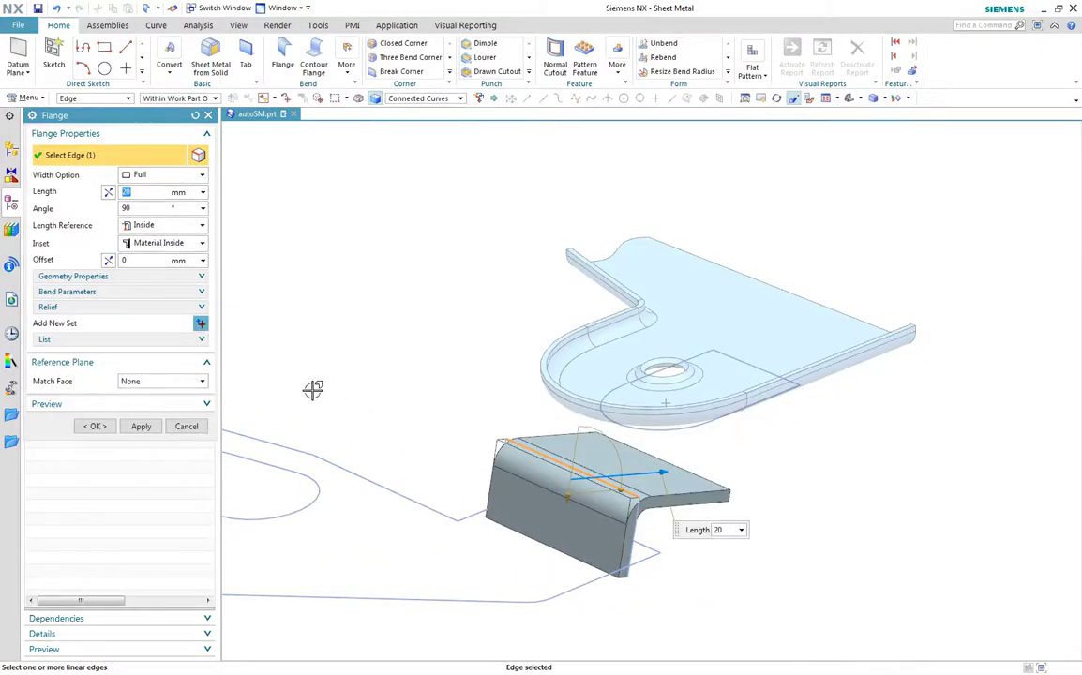
click(166, 382)
click(150, 405)
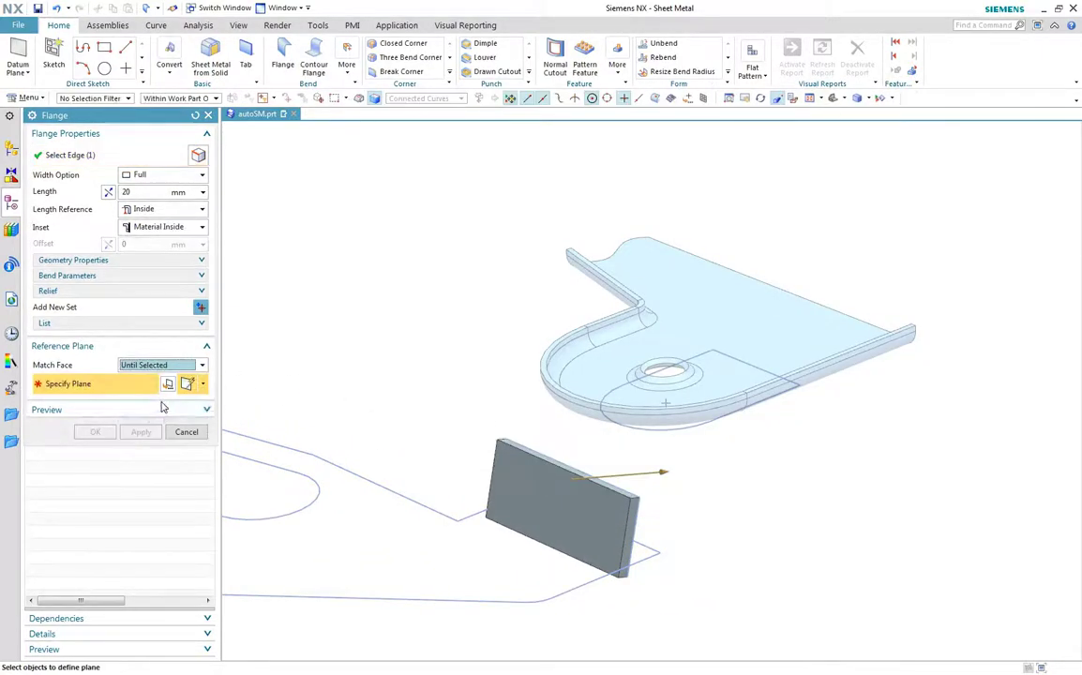
click(735, 336)
click(807, 356)
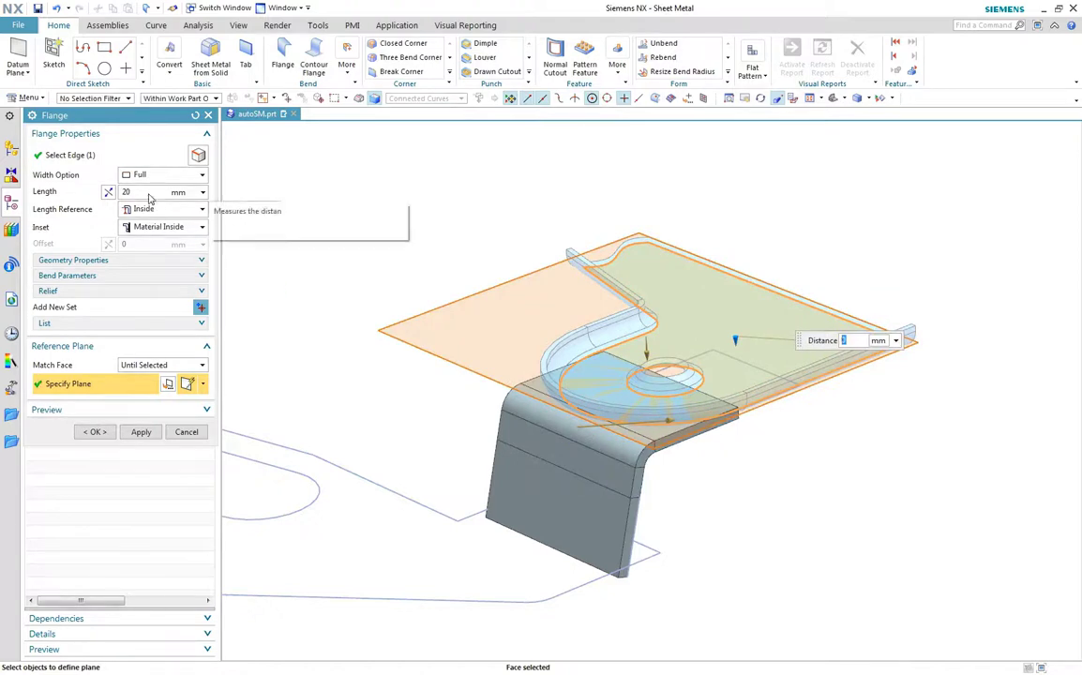
Set the flange length to 30 and create SB Flange (26).
click(122, 191)
key(Return)
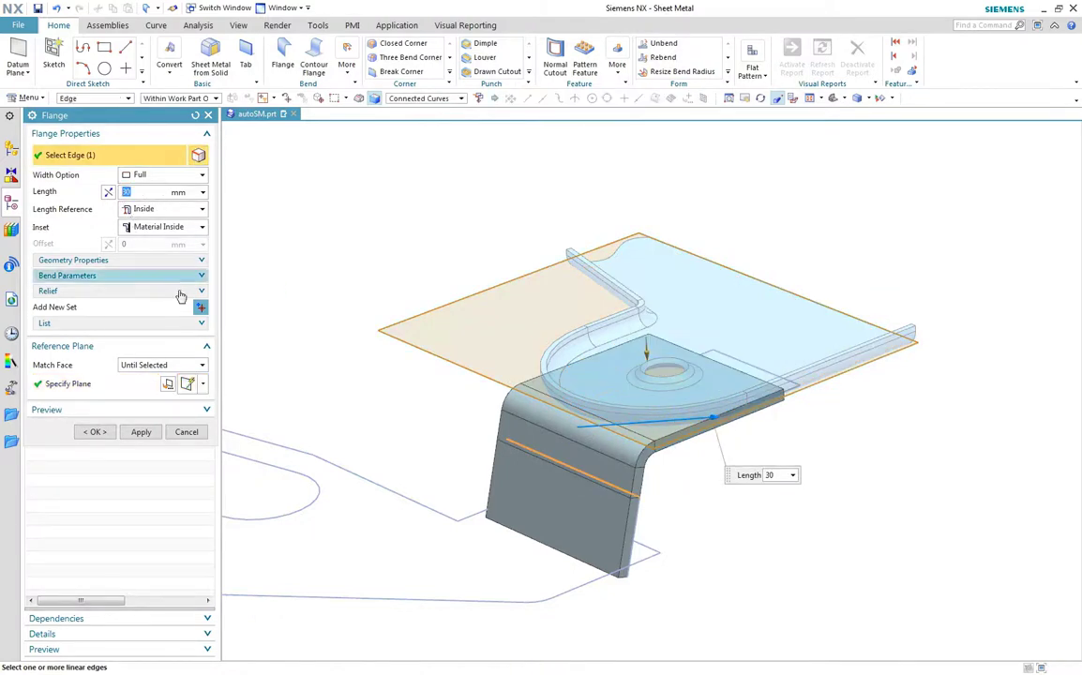
click(95, 386)
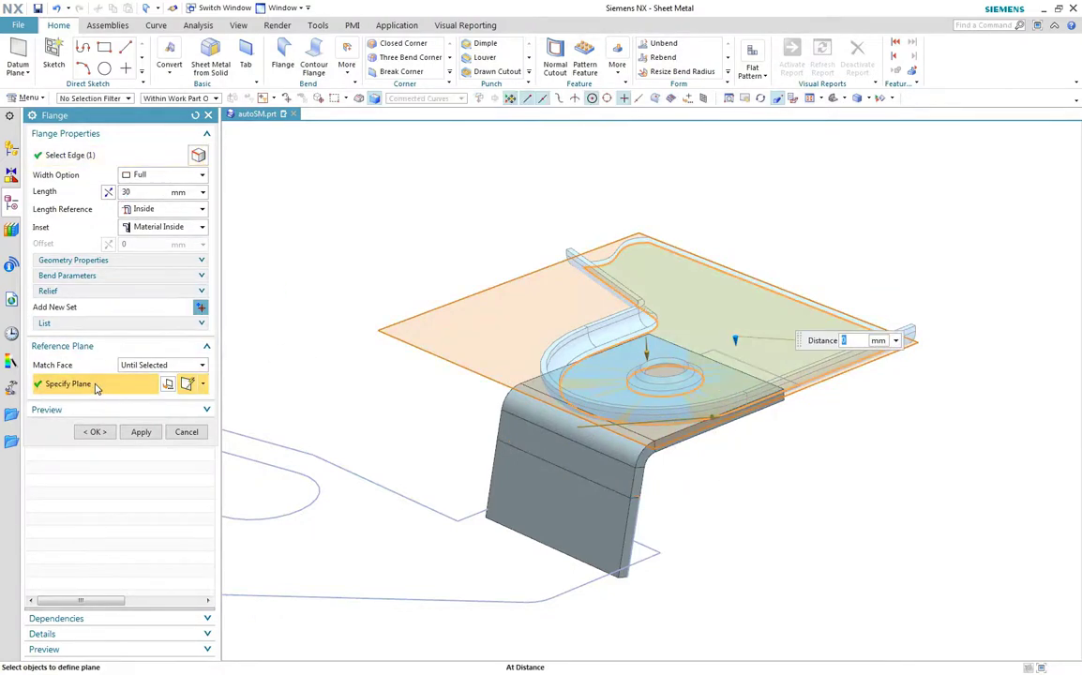
key(Return)
click(95, 433)
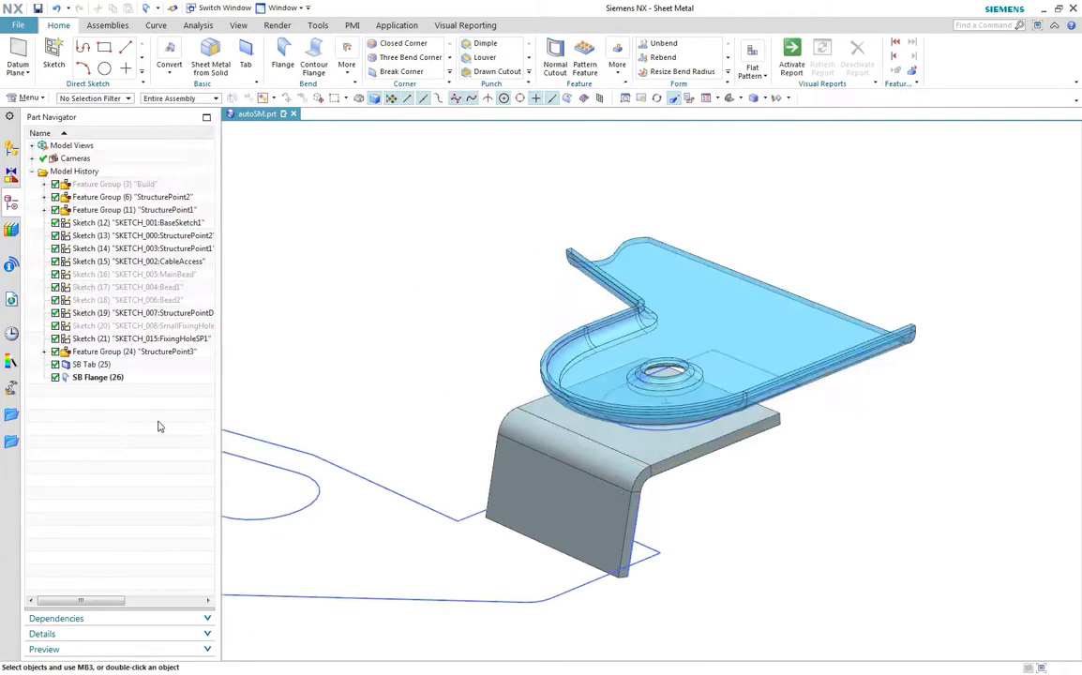
mouse_move(159, 424)
middle_down()
mouse_move(486, 367)
mouse_move(406, 391)
mouse_move(247, 335)
middle_up()
Add a 10 mm Through Body hole in the flange at the FixingHoleSP1 sketch.
click(178, 338)
click(617, 63)
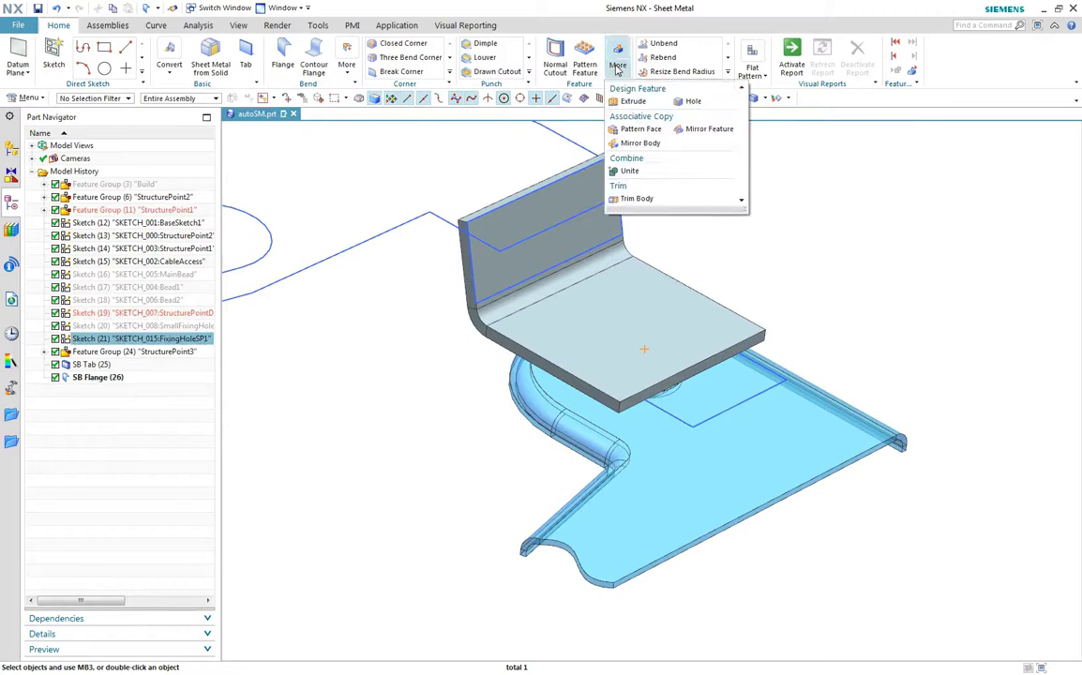
click(688, 100)
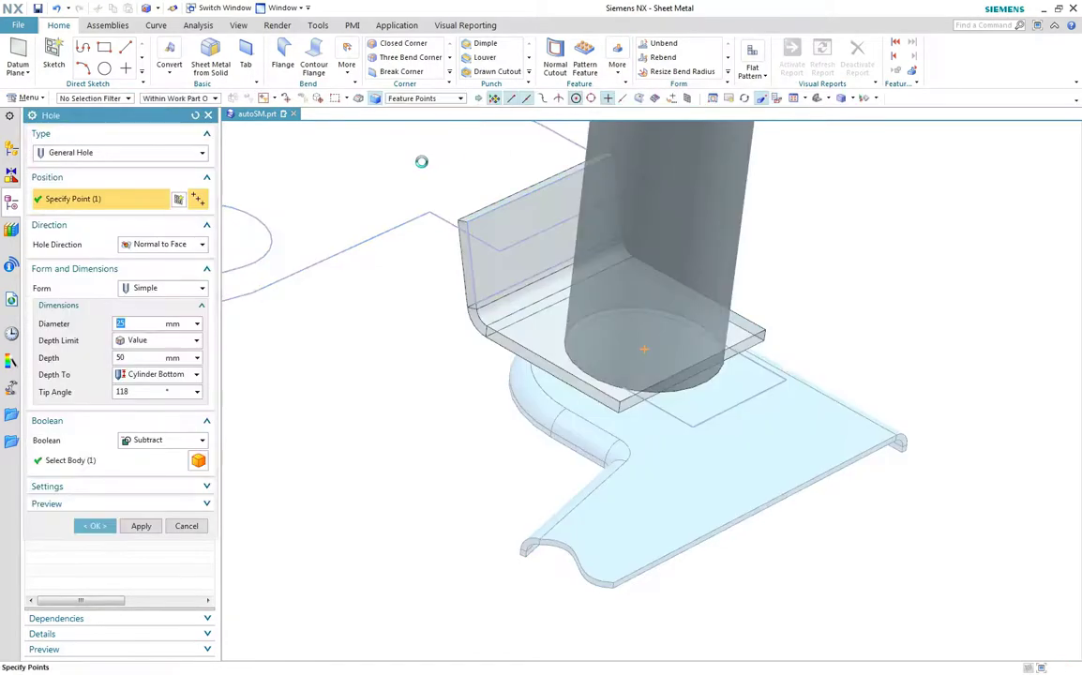
click(195, 340)
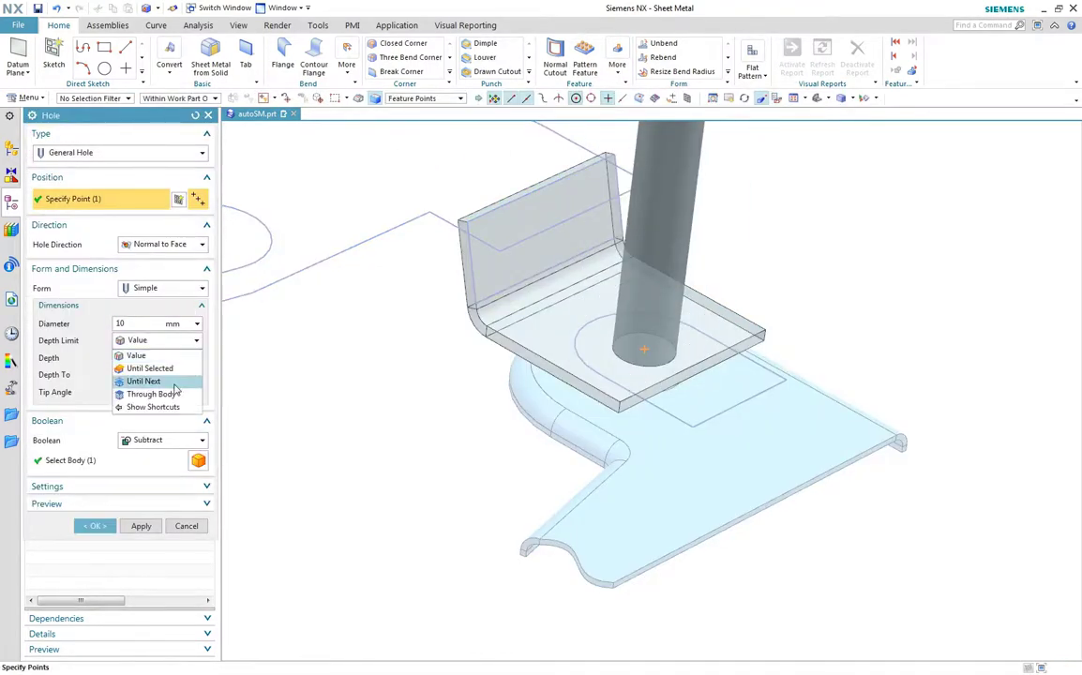
click(173, 394)
click(94, 475)
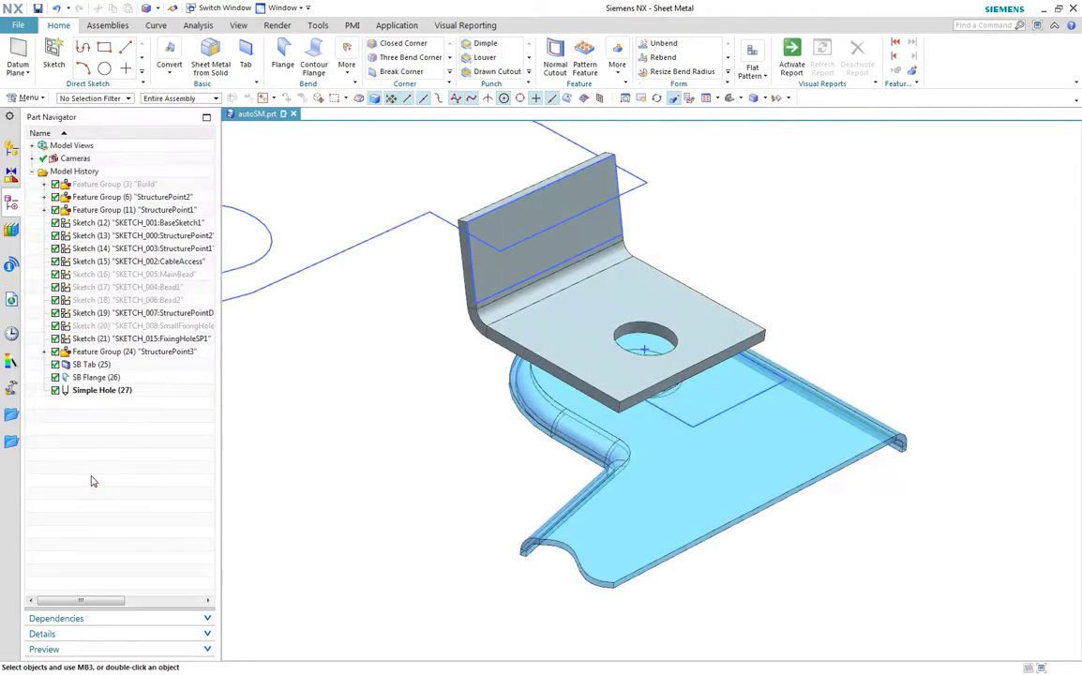
Form a 4 mm dimple around the hole loop with depth measured from Outside.
click(485, 43)
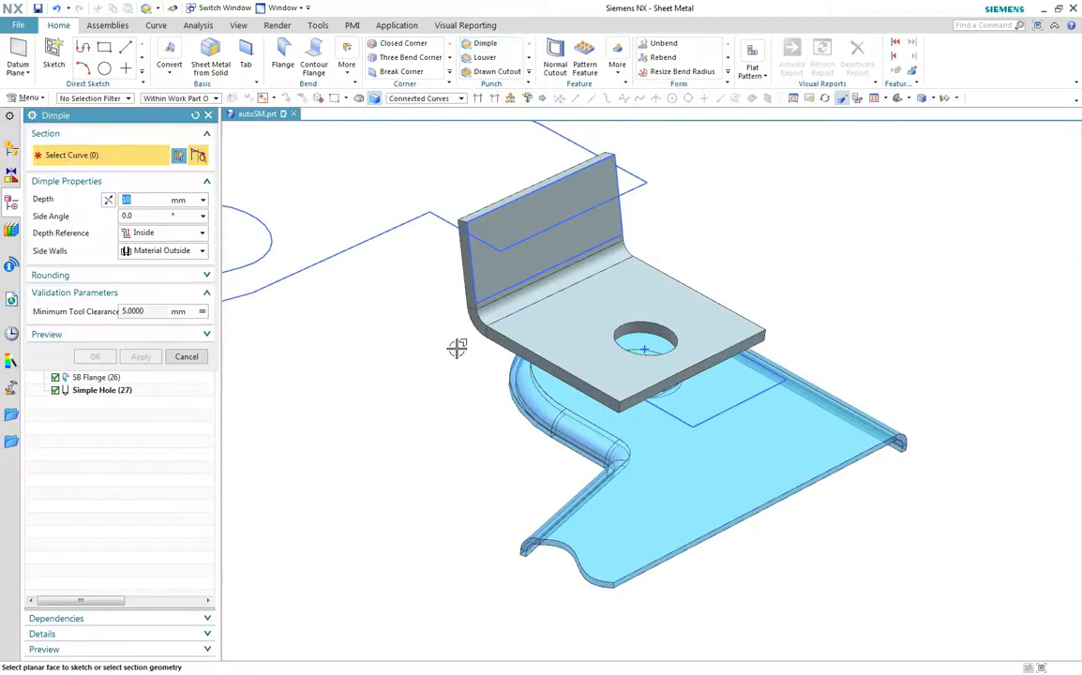
click(662, 410)
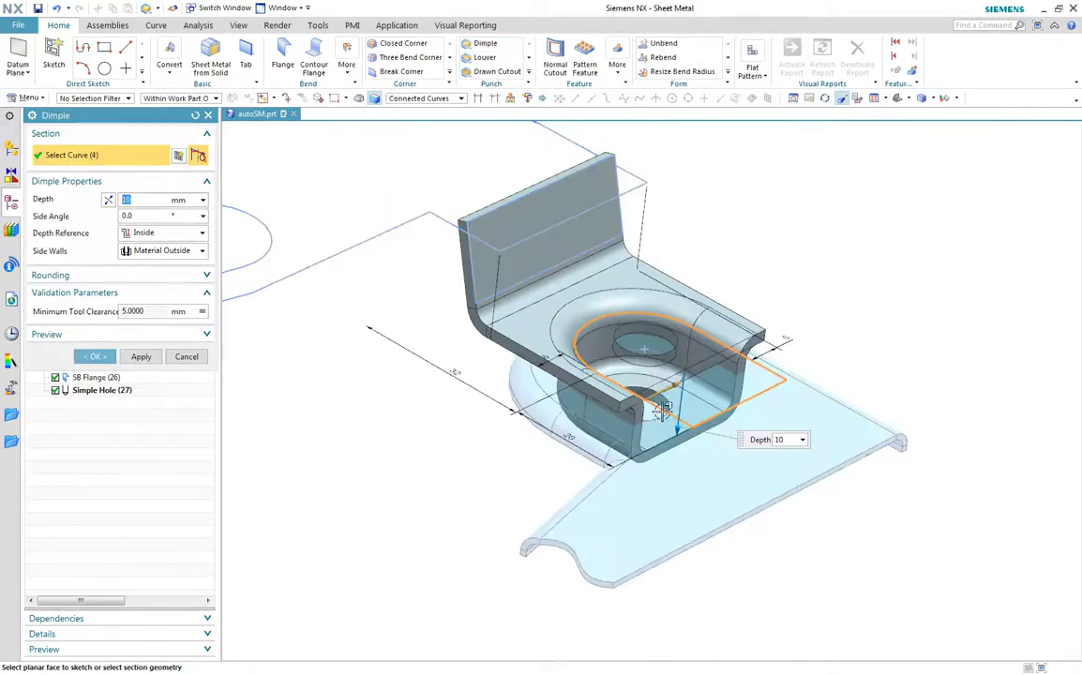
click(166, 234)
click(158, 251)
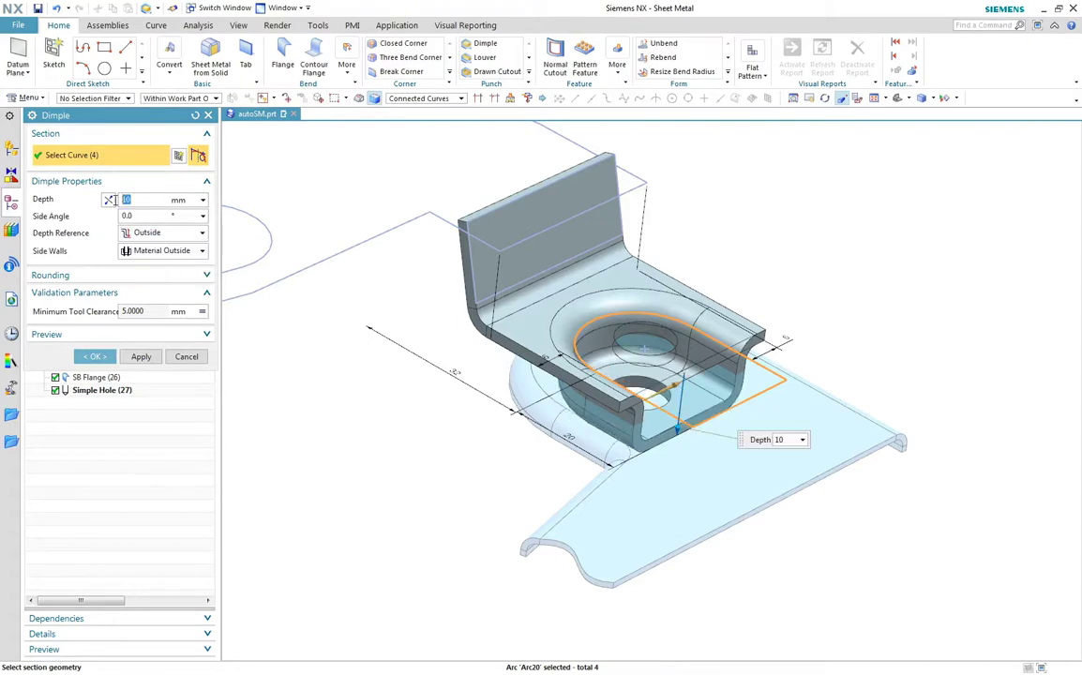
click(111, 199)
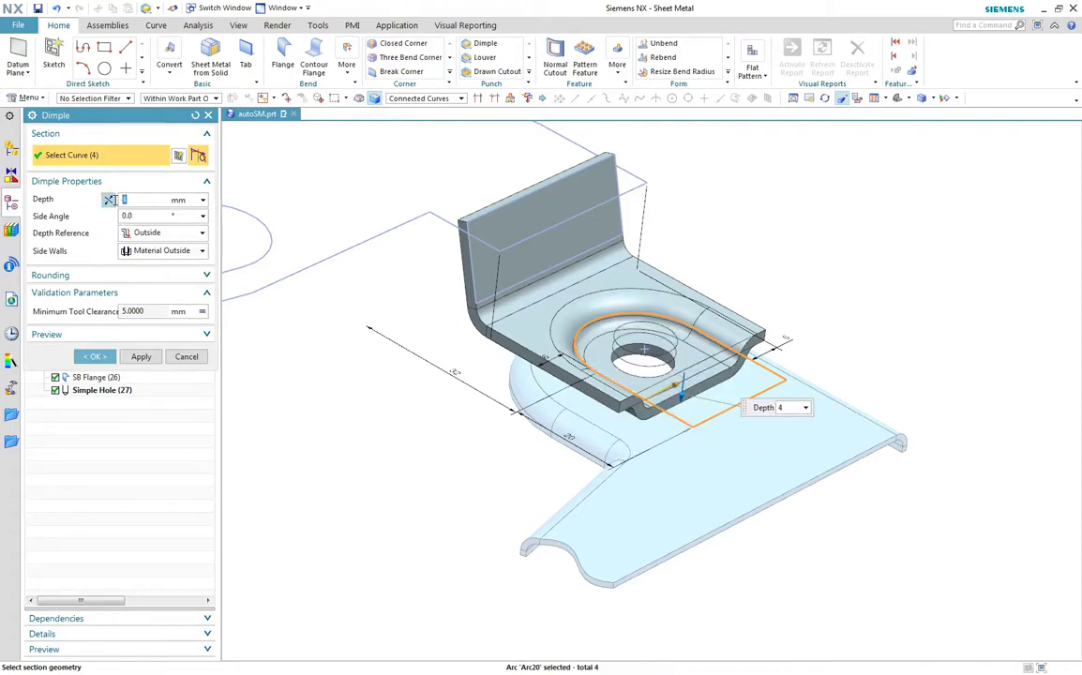
click(95, 356)
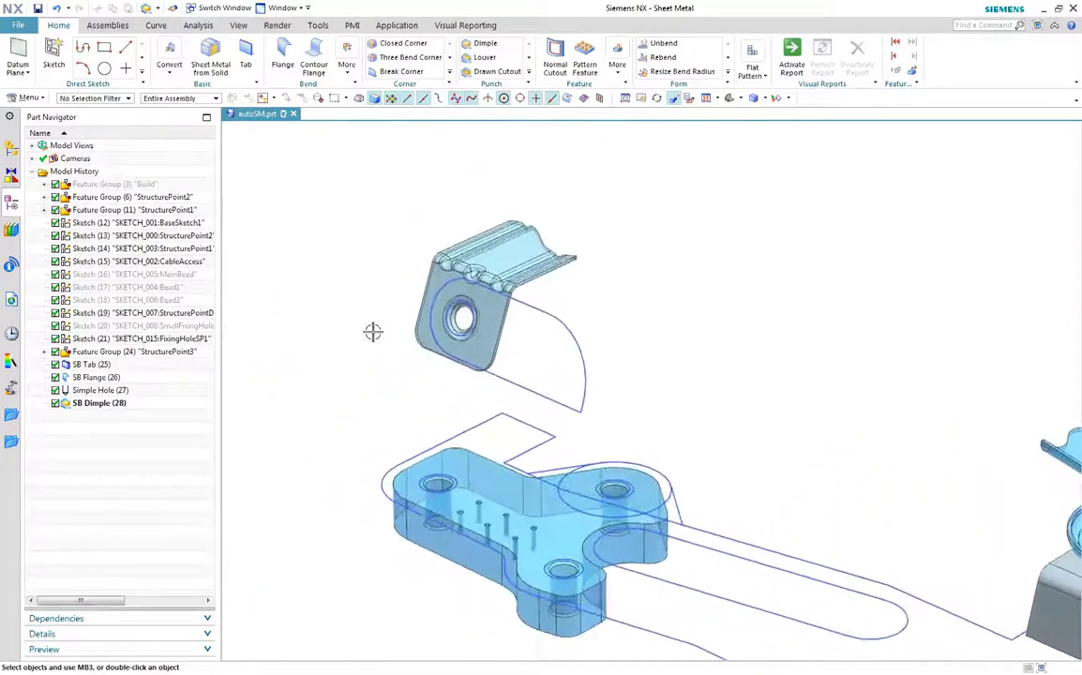
Start a Base tab using Region Boundary Curves, selecting the rounded sketch region on the upper bracket.
click(245, 58)
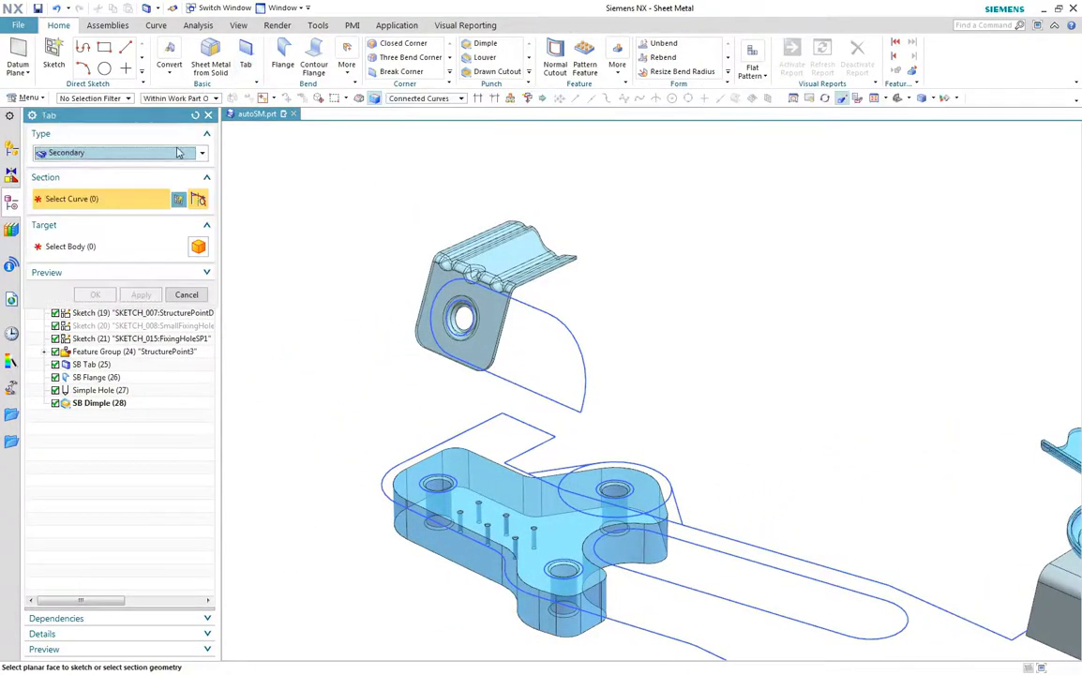
click(178, 157)
click(172, 168)
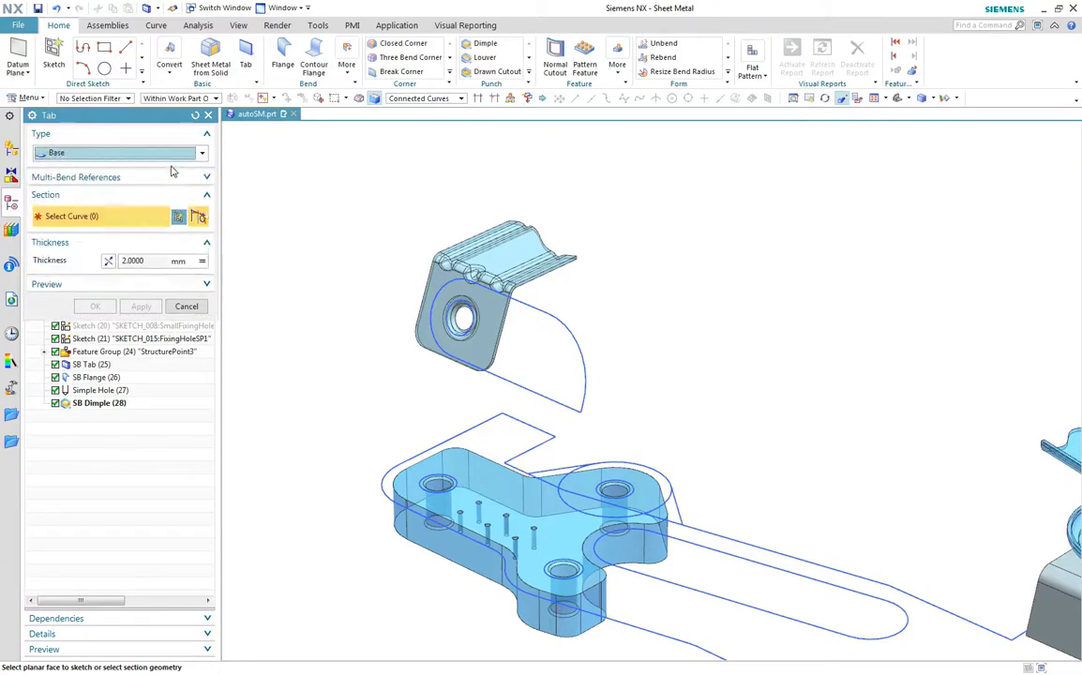
click(390, 99)
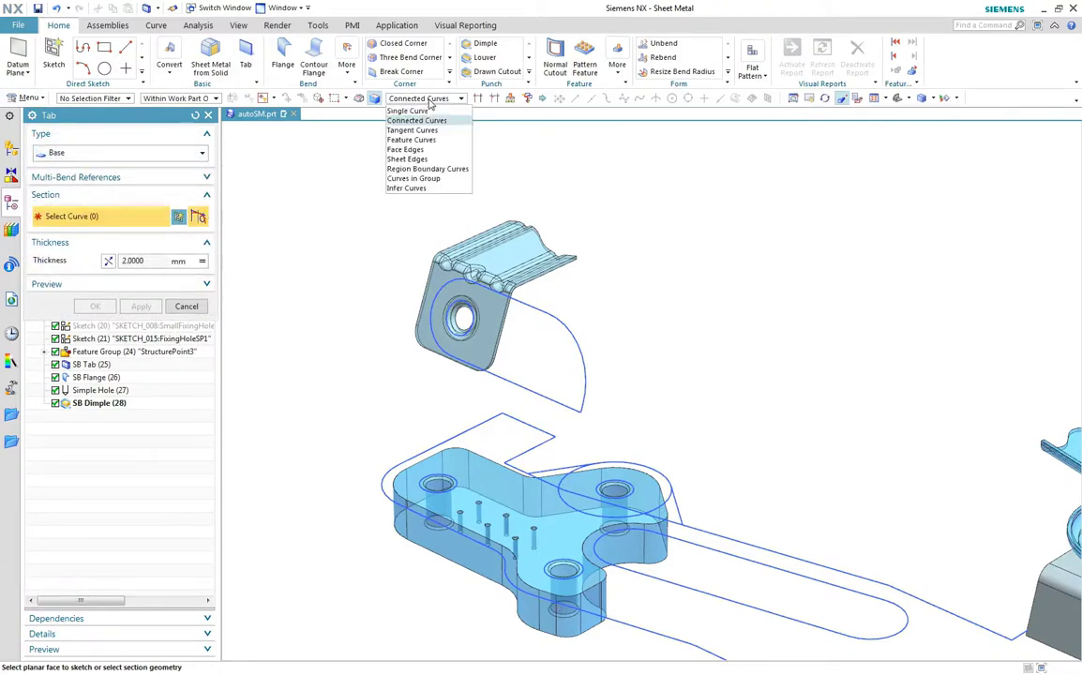
click(427, 170)
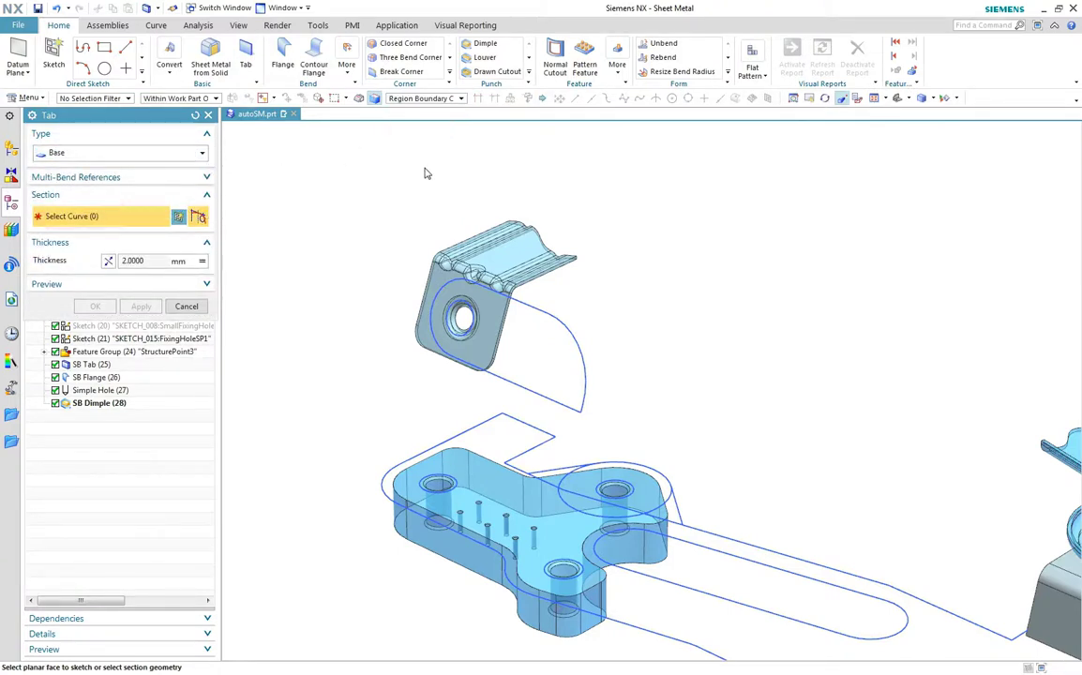
click(530, 327)
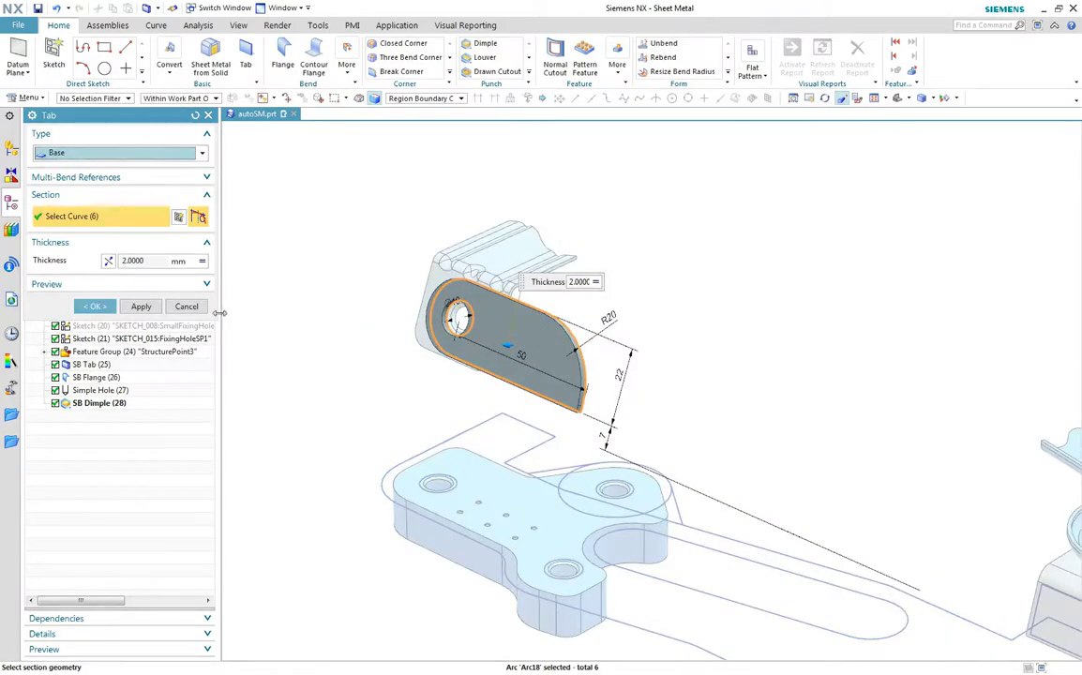
Apply the rounded tab, then build base plate SB Tab (30) from the large outline, Ø30 and corner regions.
click(141, 308)
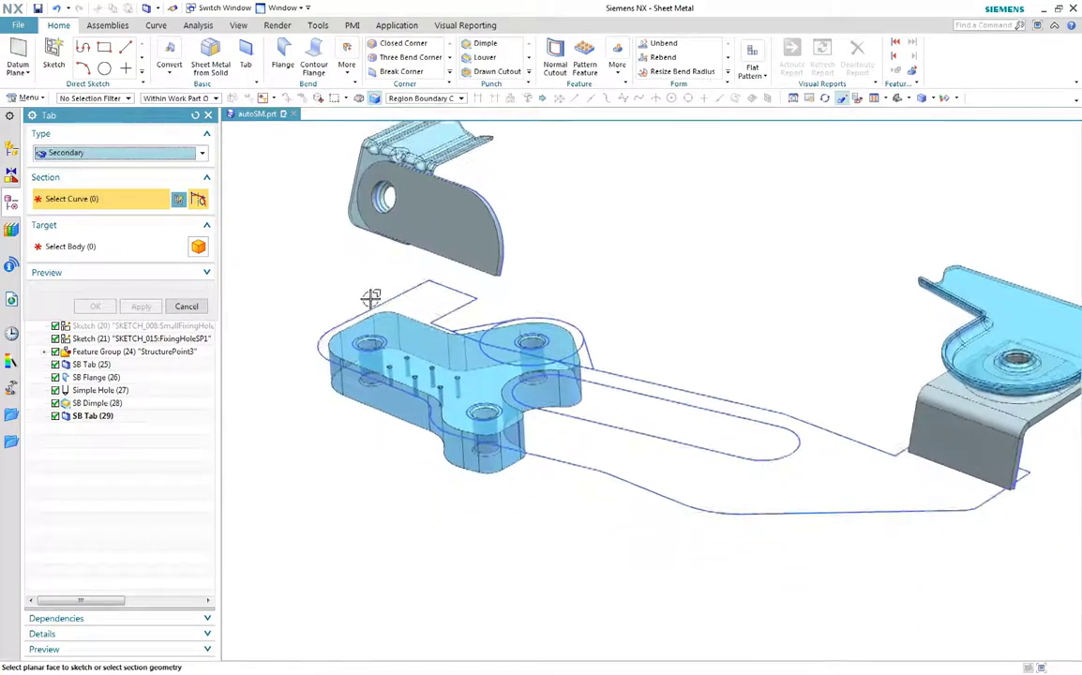
click(398, 308)
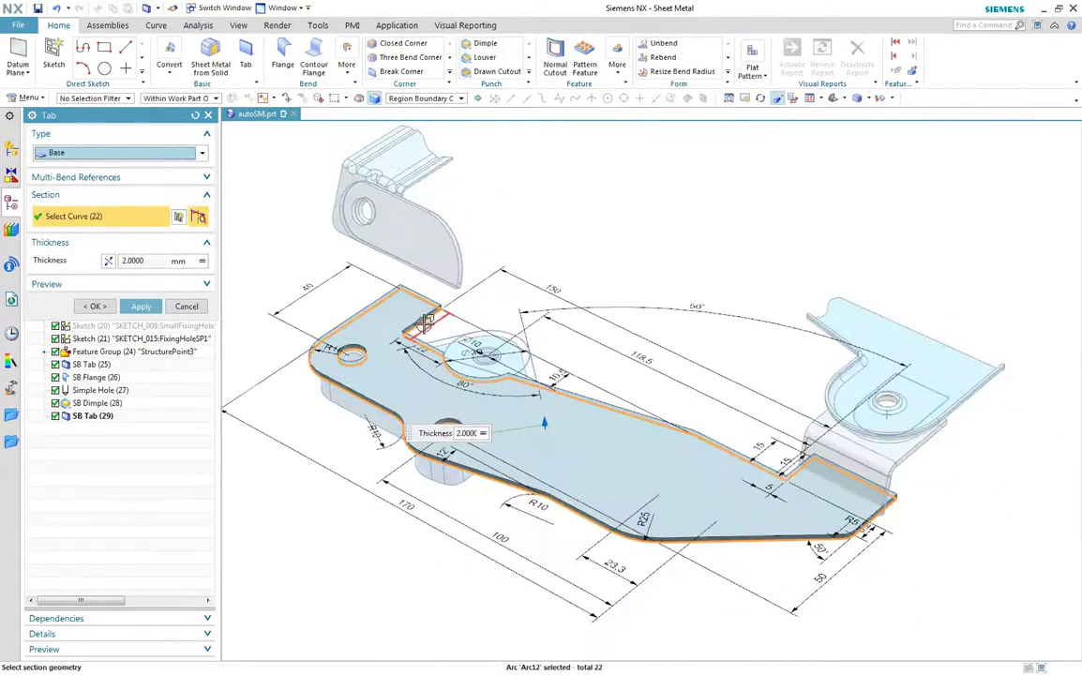
scroll(440, 319, up, 3)
scroll(443, 321, up, 5)
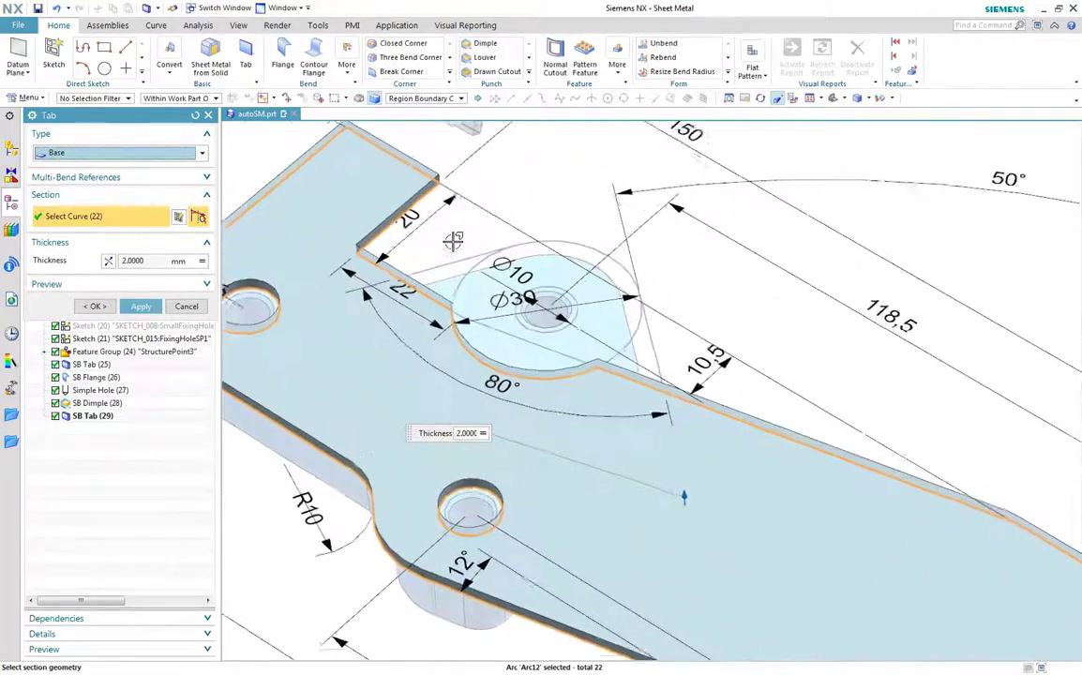
click(506, 348)
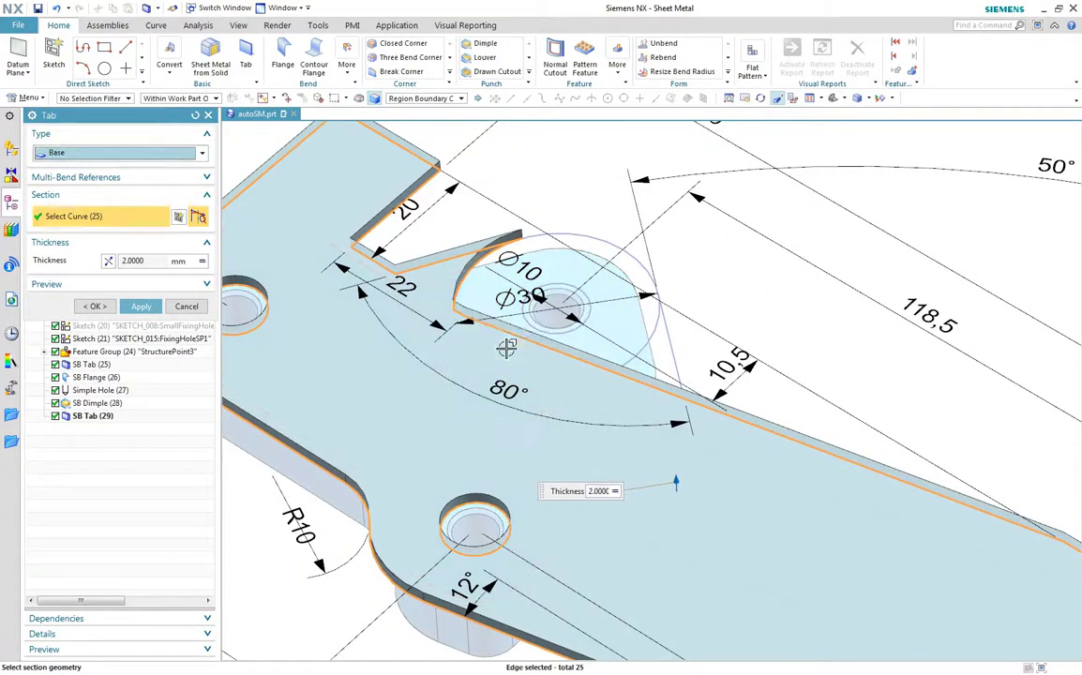
click(583, 244)
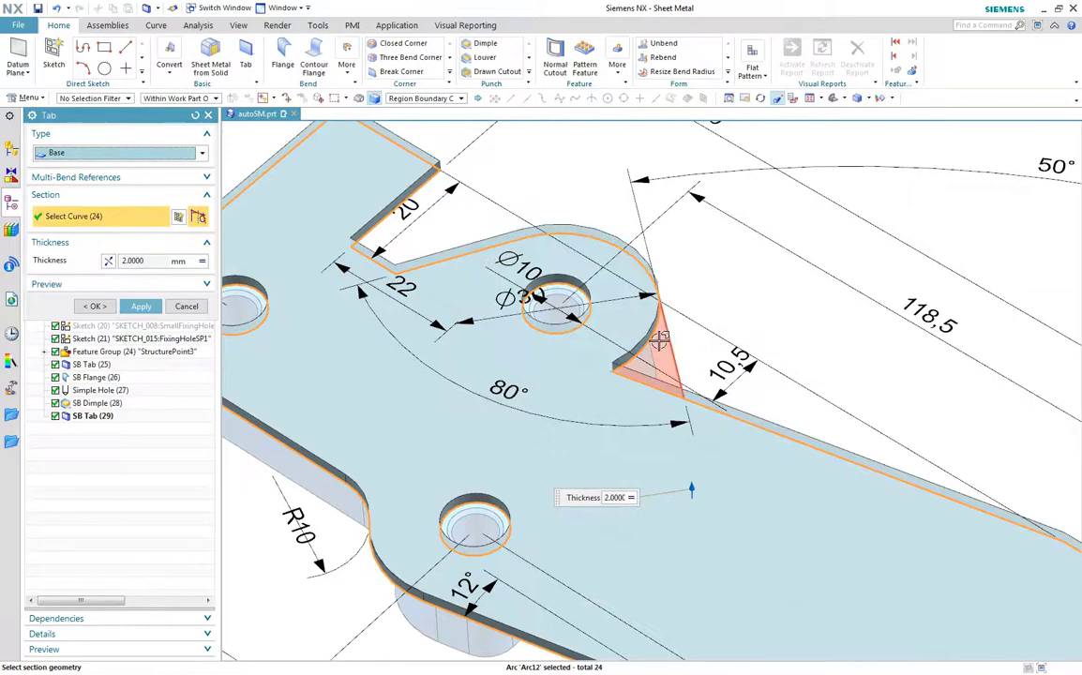
click(654, 336)
scroll(563, 312, down, 1)
scroll(562, 312, down, 5)
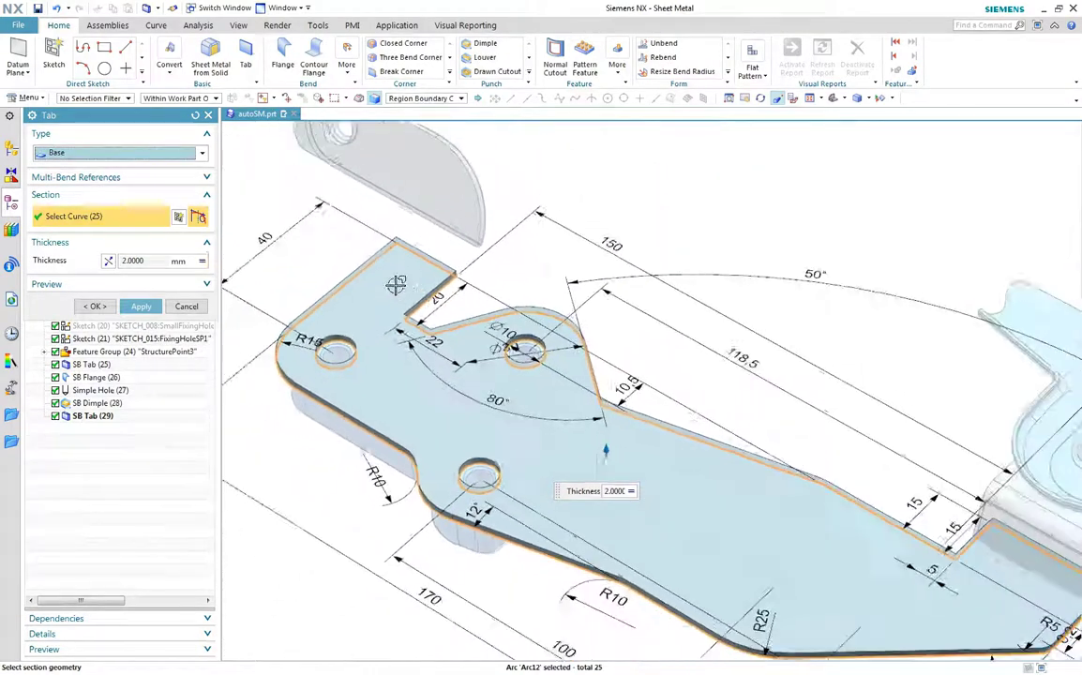
click(94, 308)
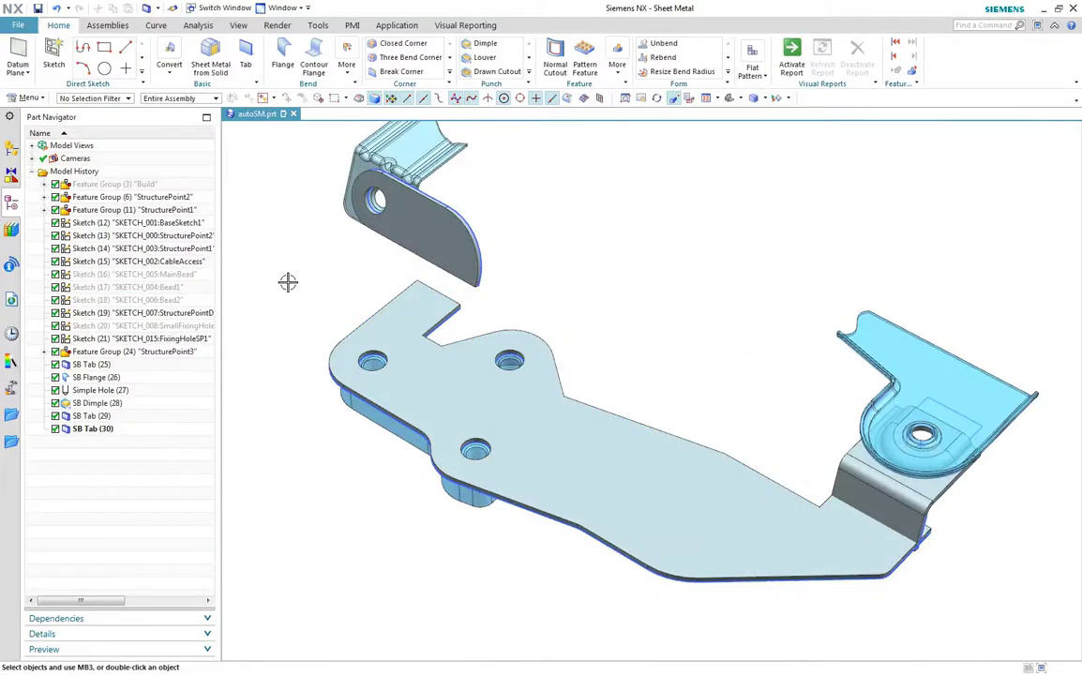
Set up a Bridge Bend as a Fold Transition spanning the Full Start Edge, defined by bend parameters.
middle_drag(288, 283, 347, 462)
scroll(347, 462, up, 5)
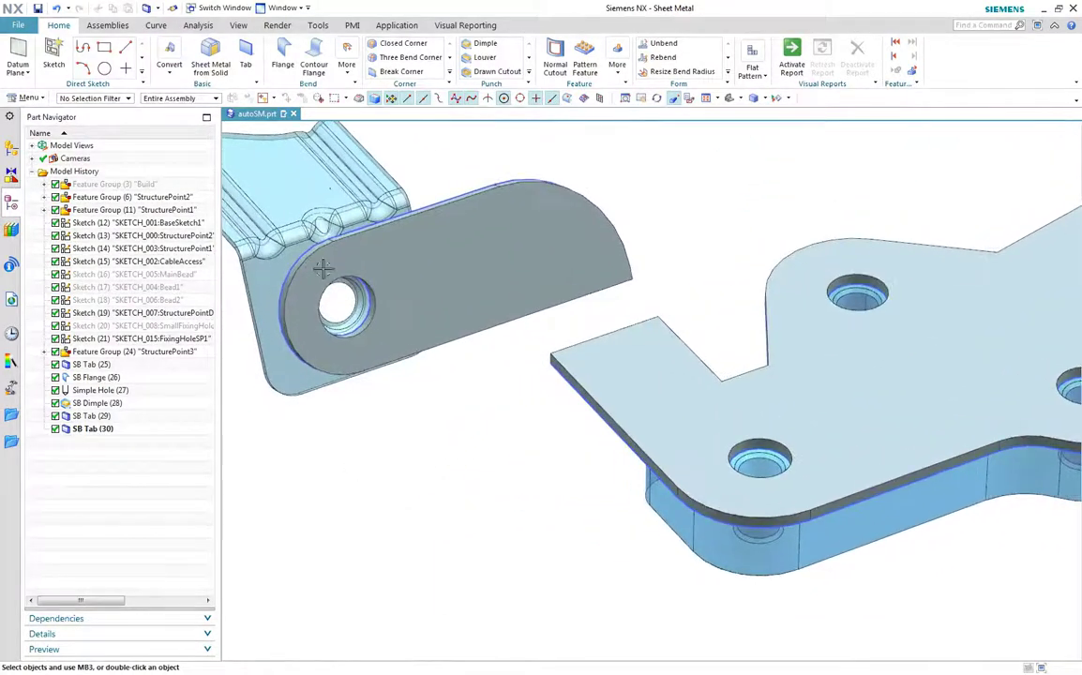
click(347, 66)
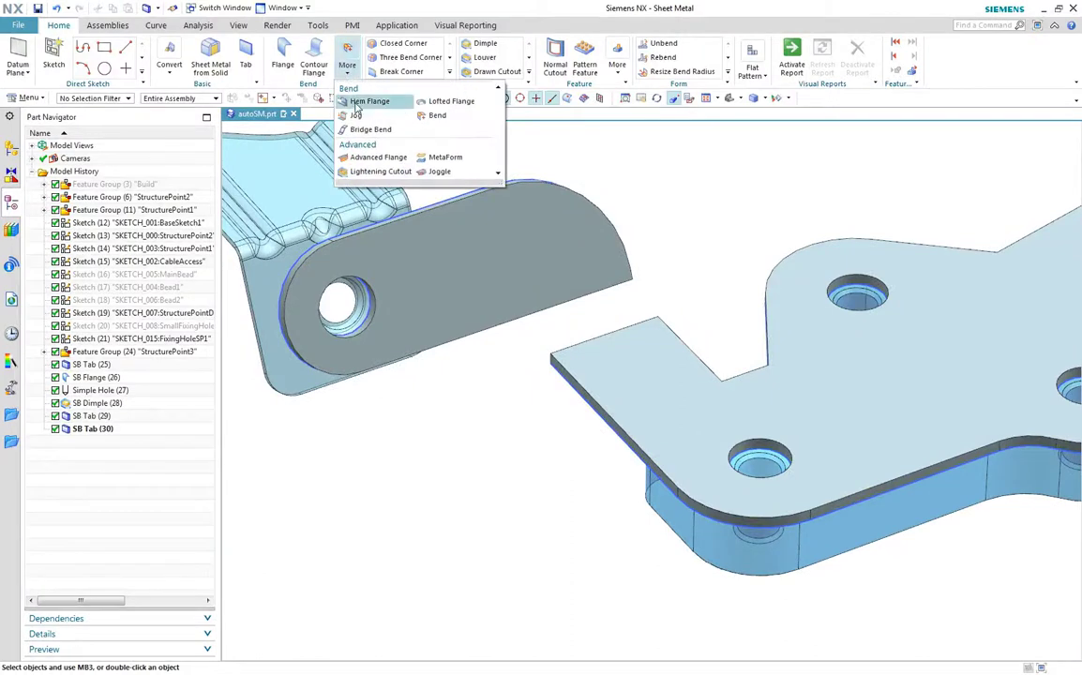
click(362, 131)
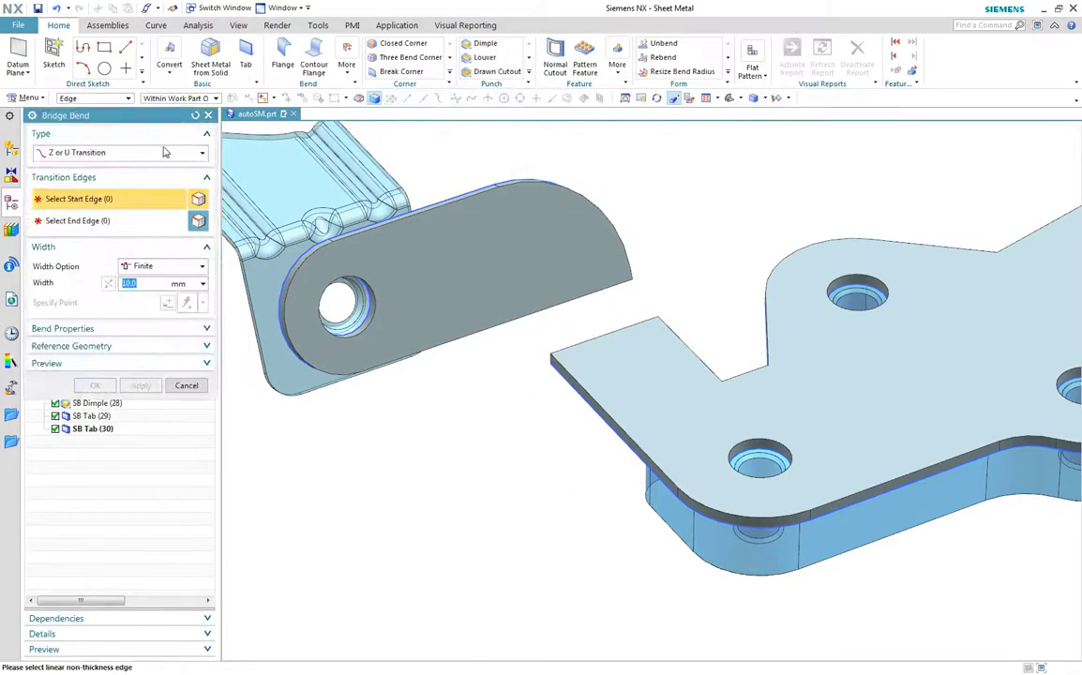
click(153, 155)
click(133, 180)
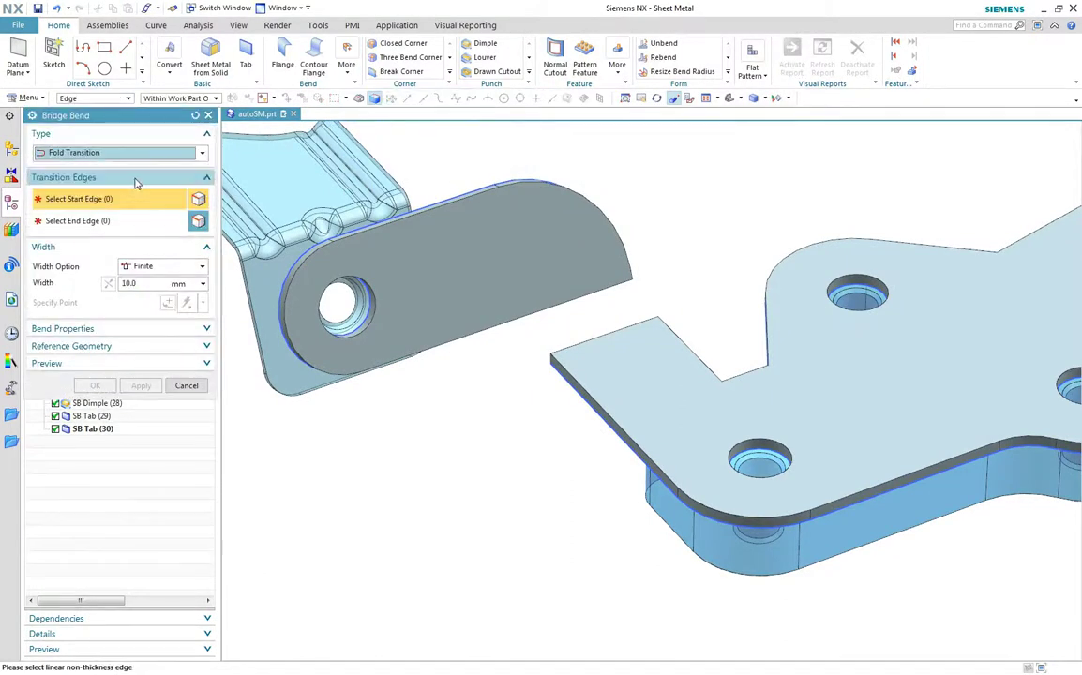
click(144, 268)
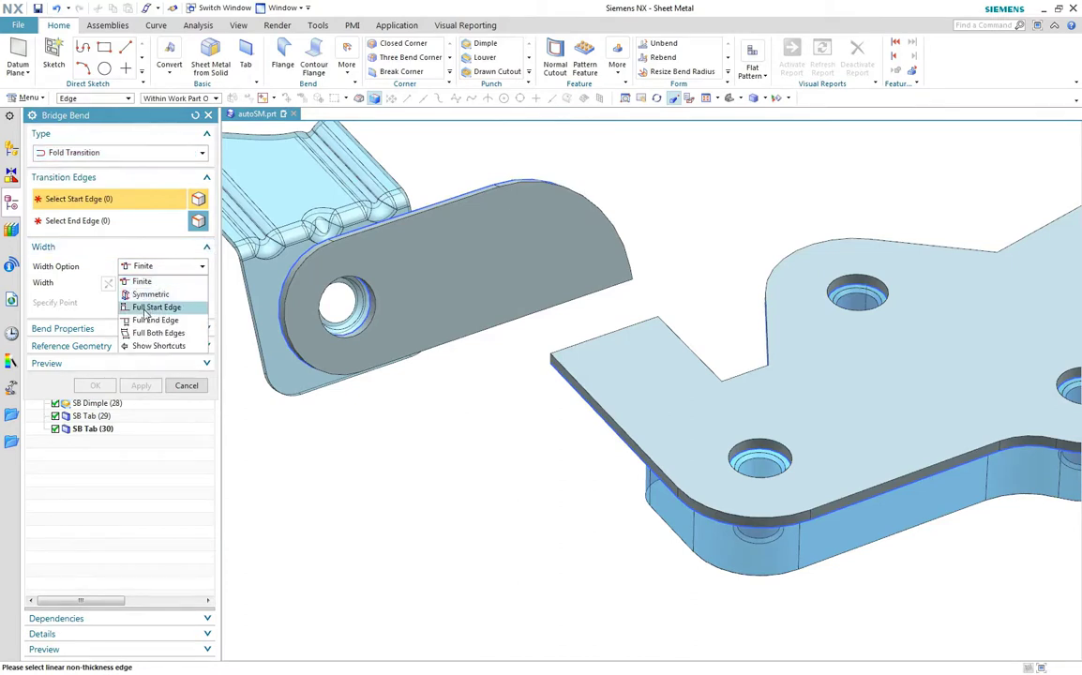
click(146, 308)
click(150, 290)
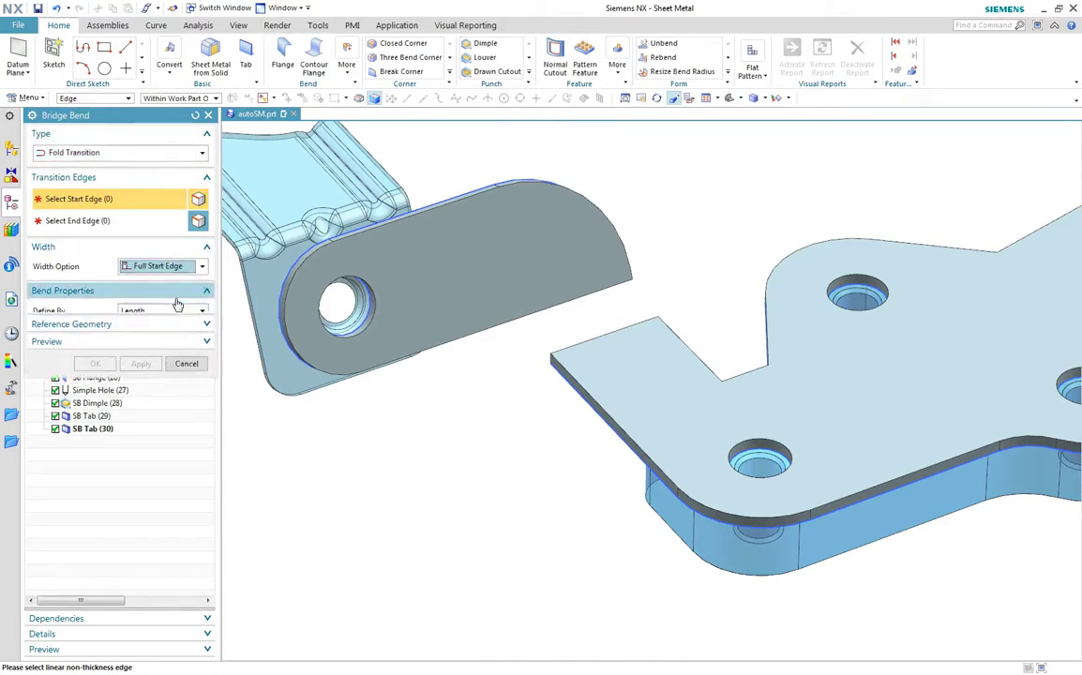
click(185, 312)
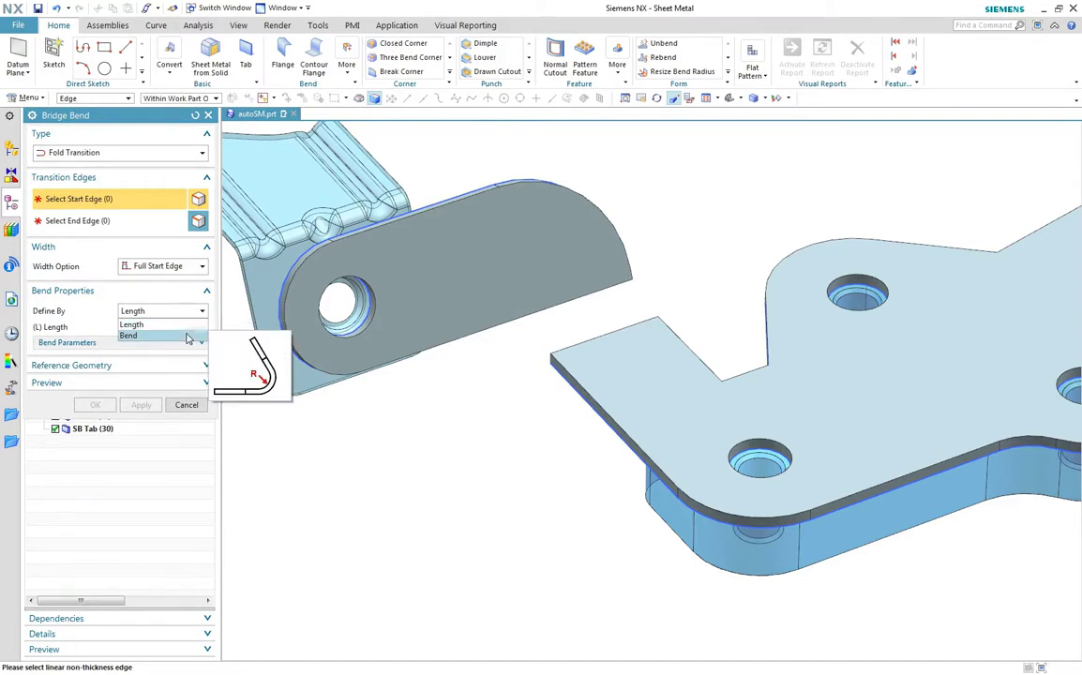
click(188, 336)
Pick start and end edges and create the first bridge bend, Bridge Bend (31).
click(580, 336)
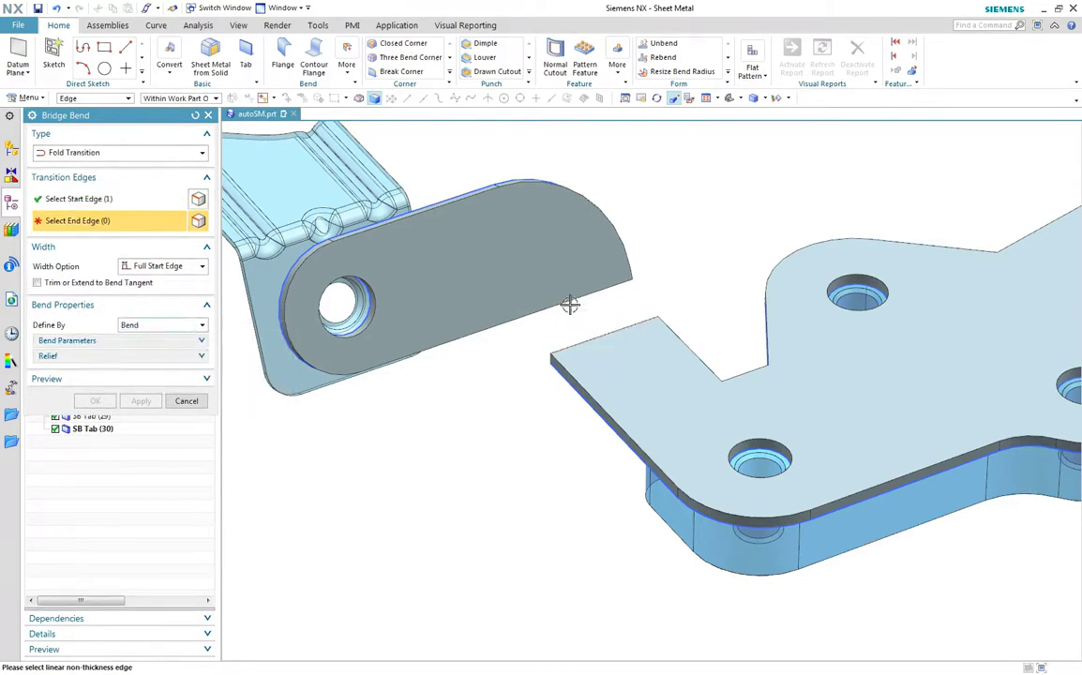
click(570, 304)
click(164, 267)
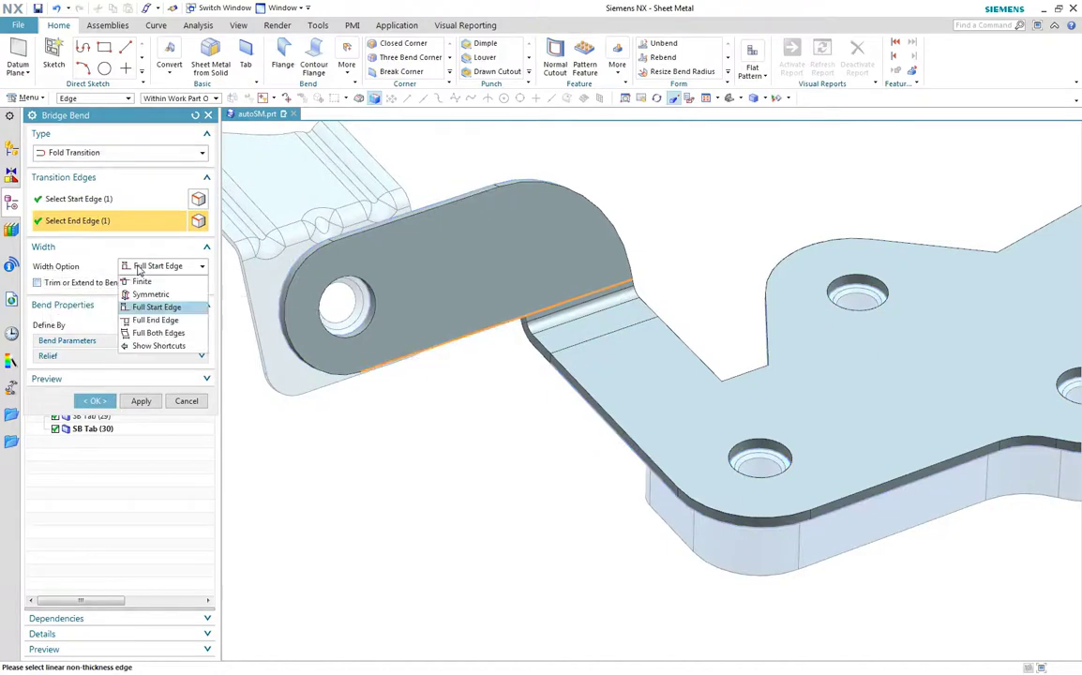
click(202, 307)
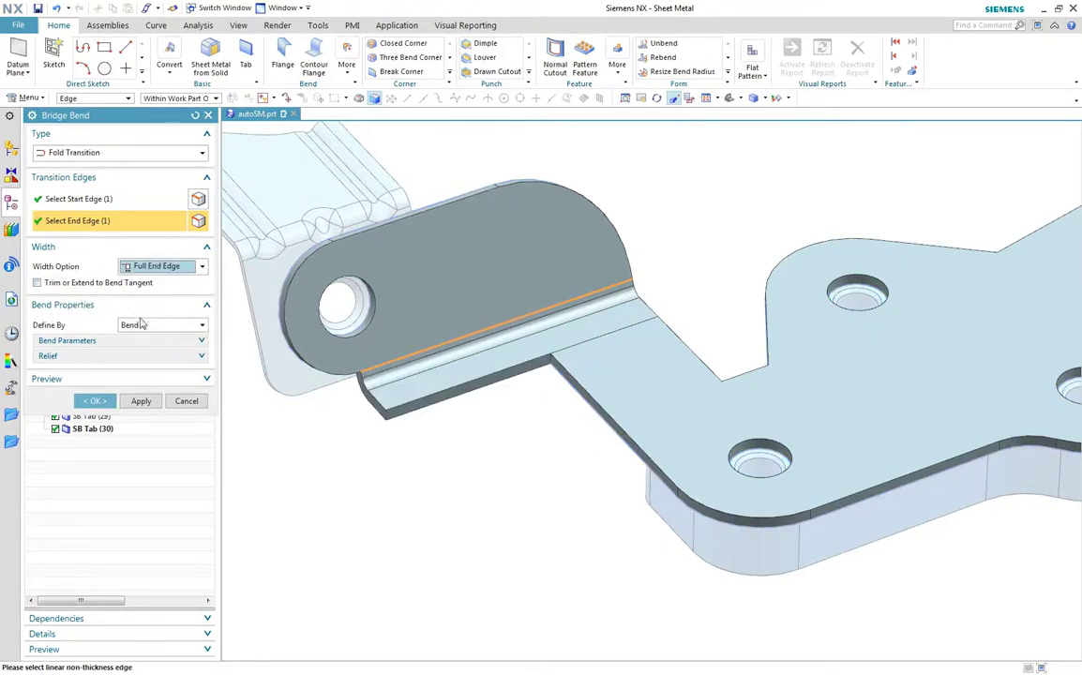
click(141, 266)
click(150, 307)
click(141, 400)
Create Bridge Bend (32) from a new start edge to the tab's lower edge.
middle_drag(394, 375, 554, 335)
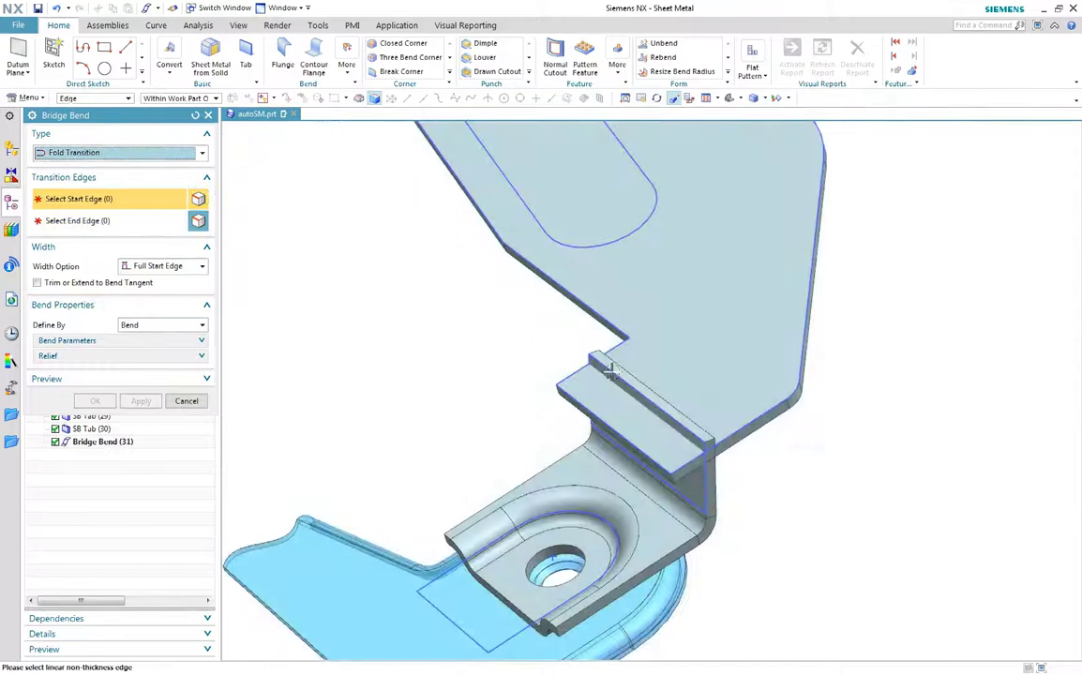
click(614, 372)
click(574, 401)
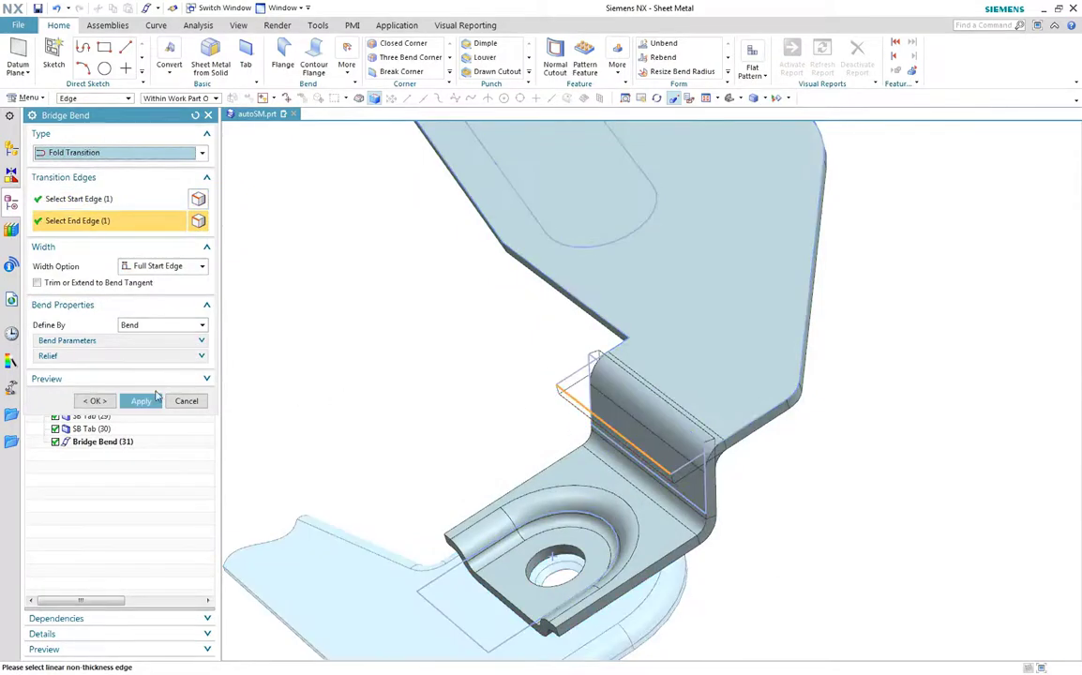
click(101, 403)
middle_drag(374, 391, 285, 437)
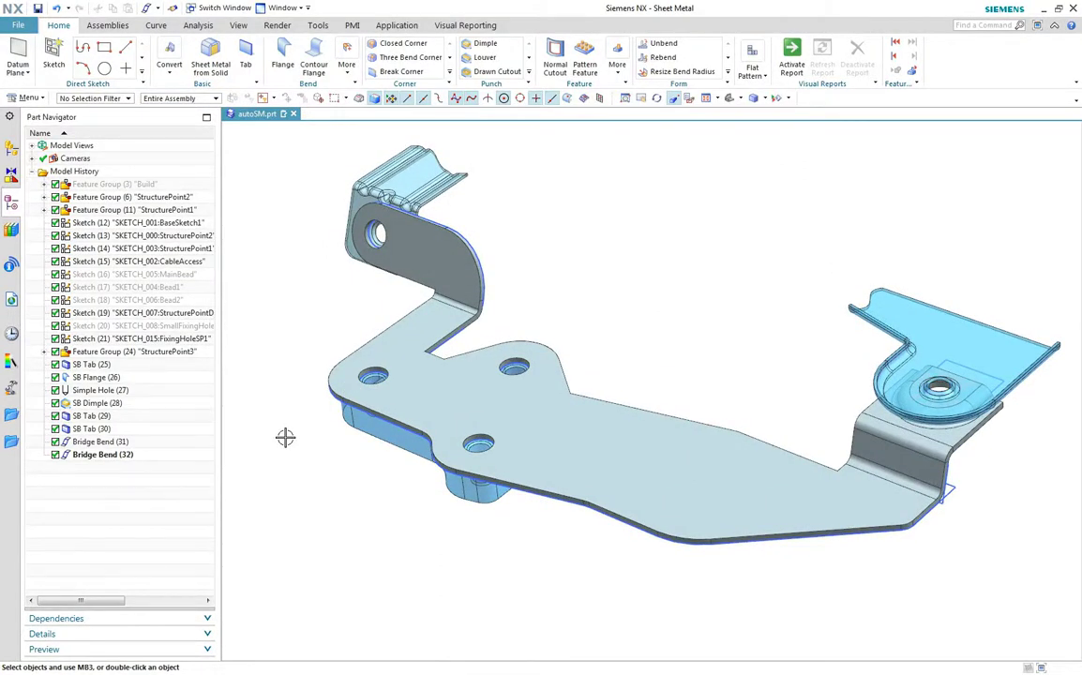
Make Lightening Cutout (33) from the CableAccess oval with length 2.5 and die radius 3.
click(187, 263)
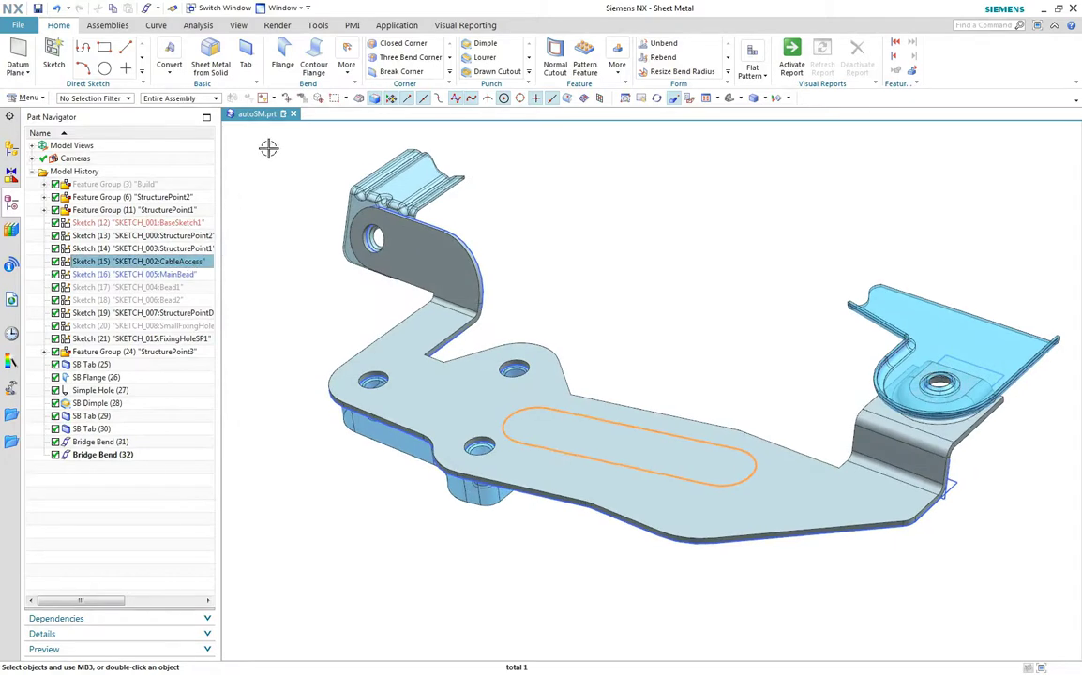
click(347, 58)
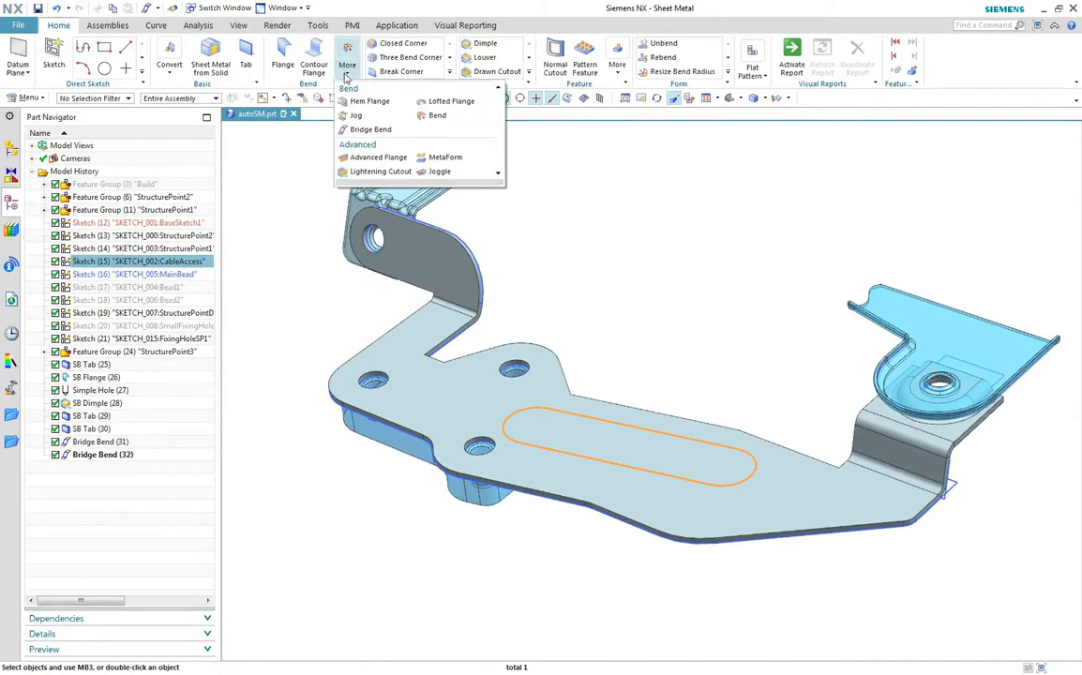
click(375, 172)
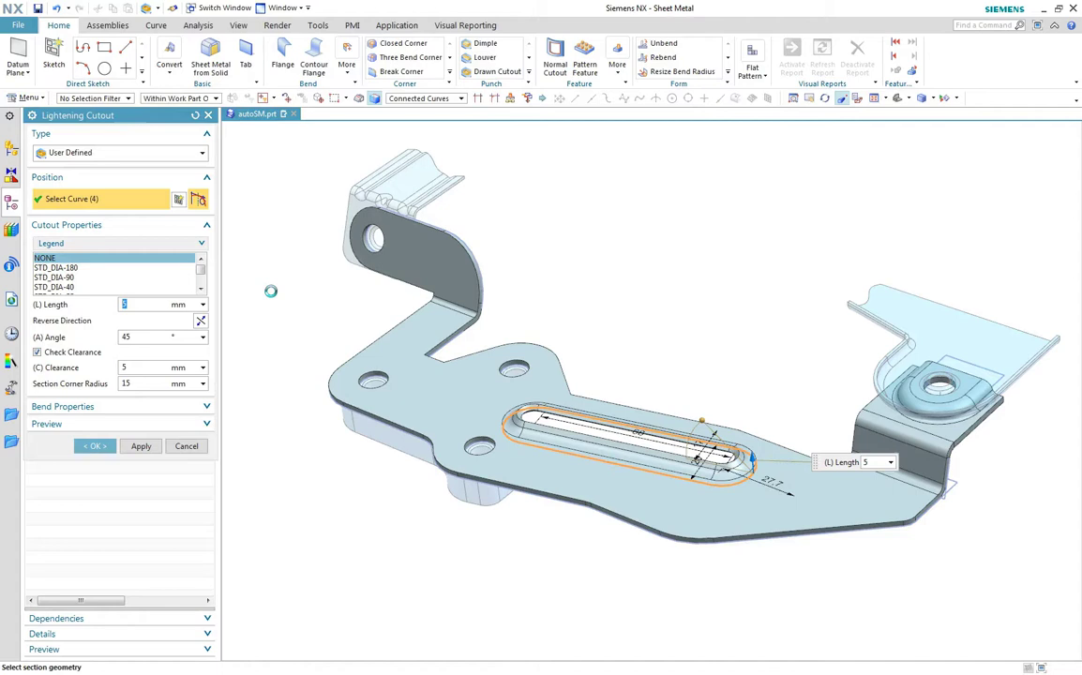
text(2.5)
key(Return)
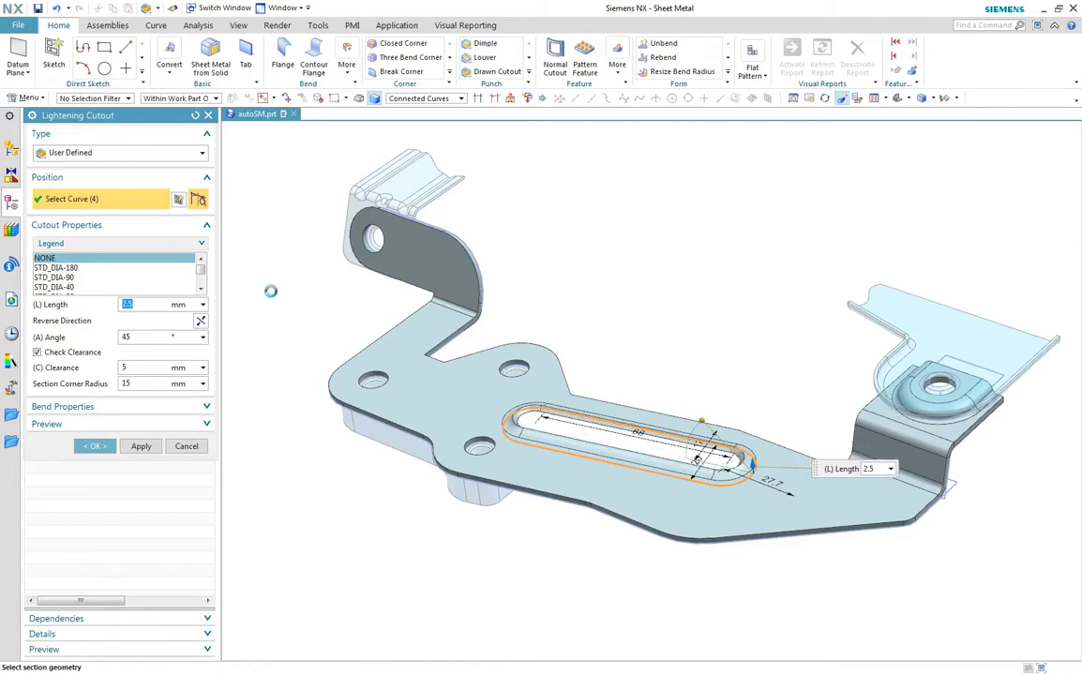
click(135, 406)
double_click(121, 424)
text(3)
key(Return)
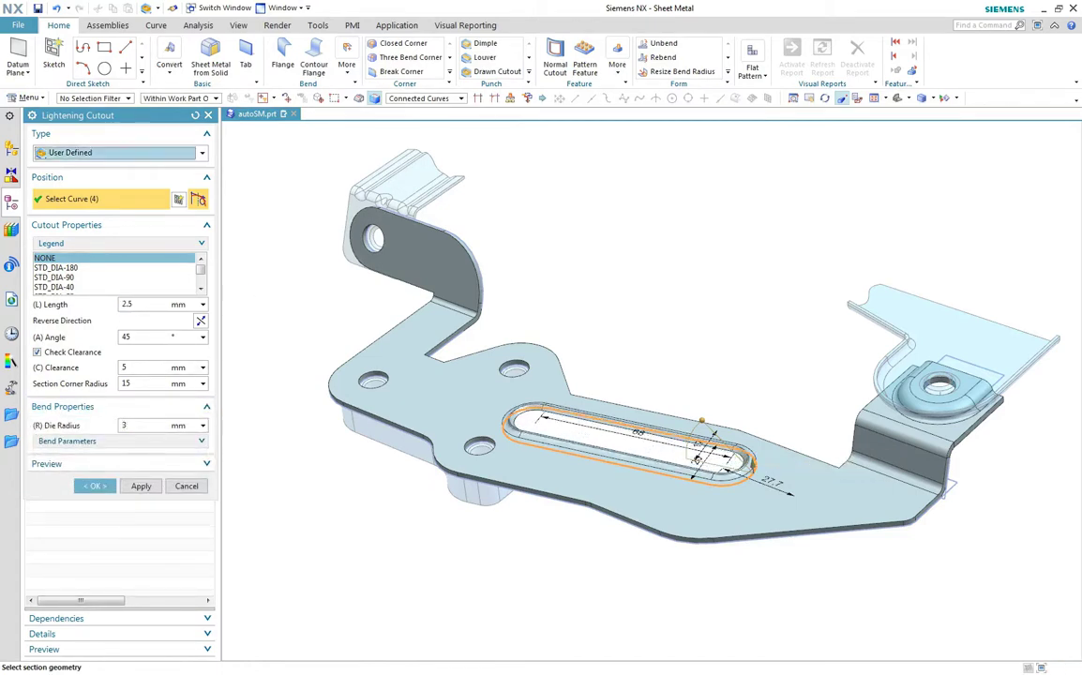
click(95, 485)
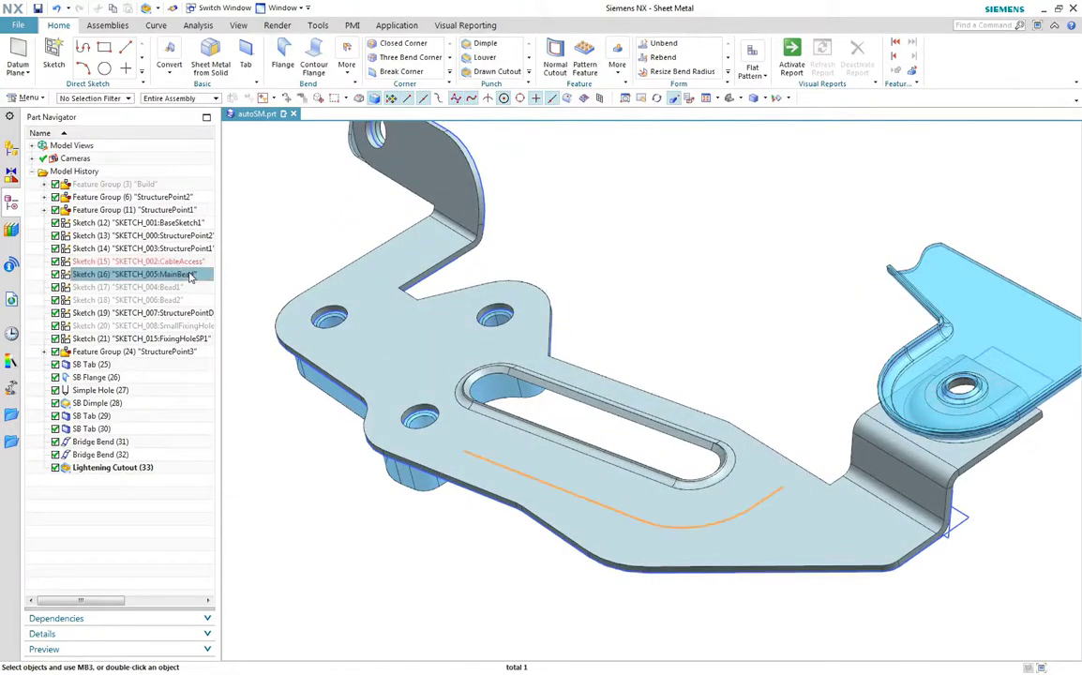
Punch a circular bead along the MainBead curve with depth 2 mm and radius 2 mm.
click(529, 73)
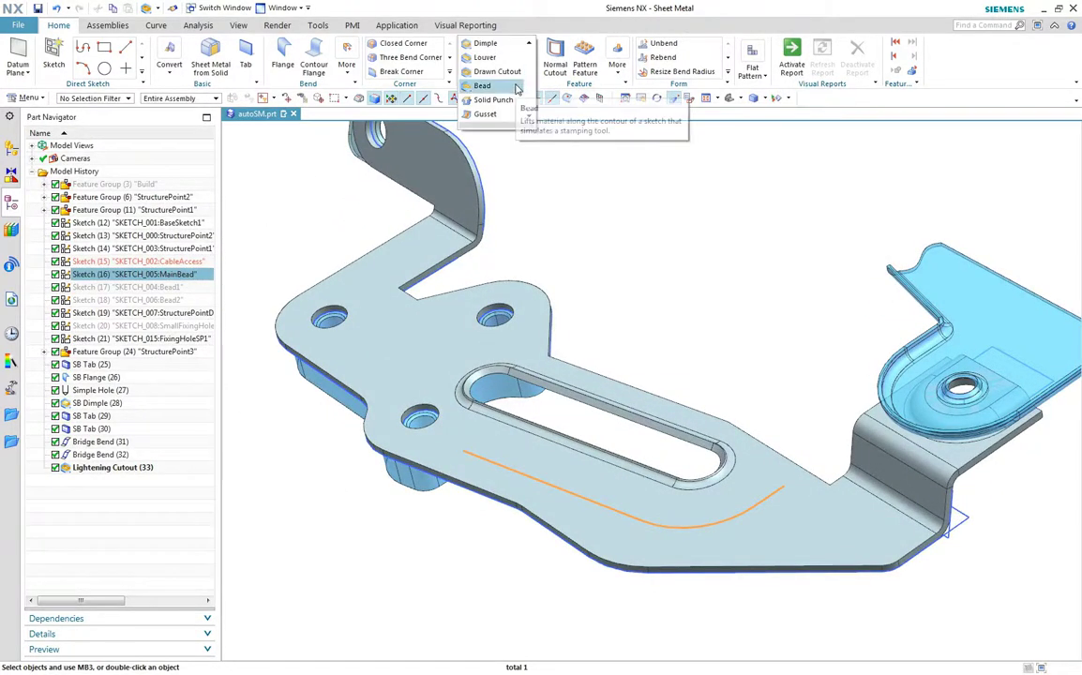
click(476, 86)
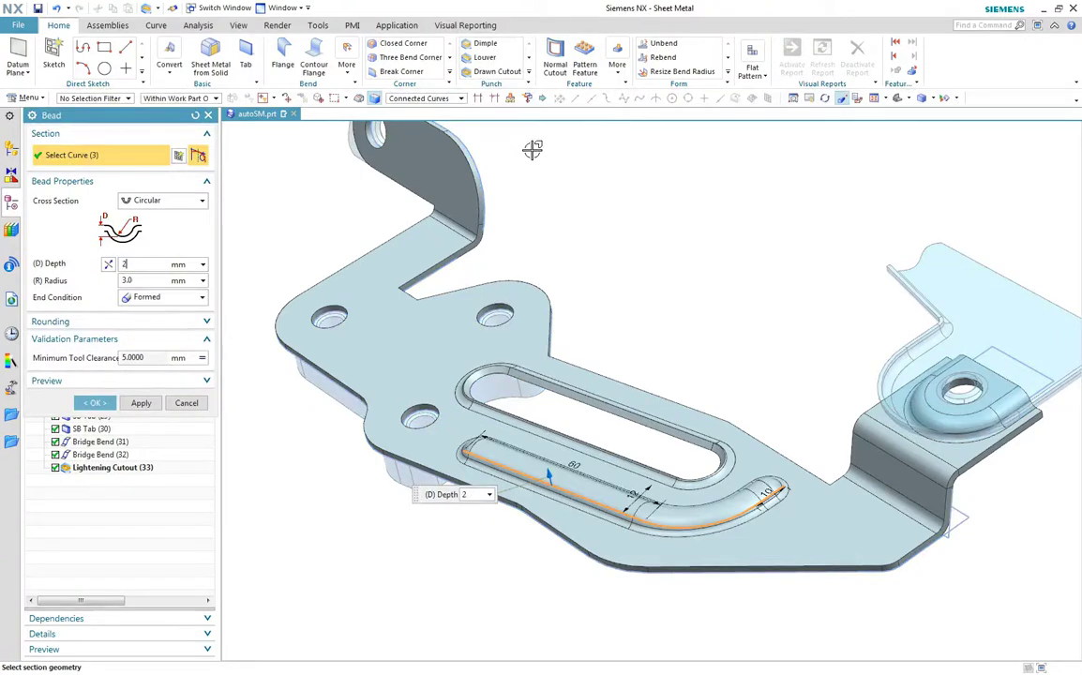
key(Tab)
text(2)
key(Tab)
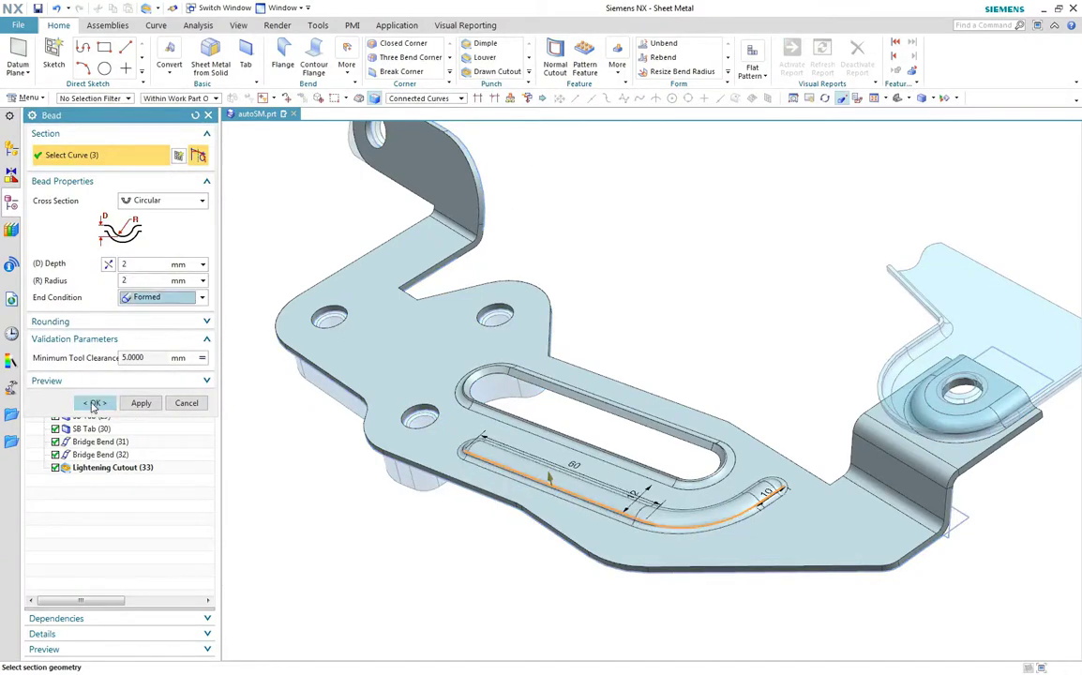
click(95, 403)
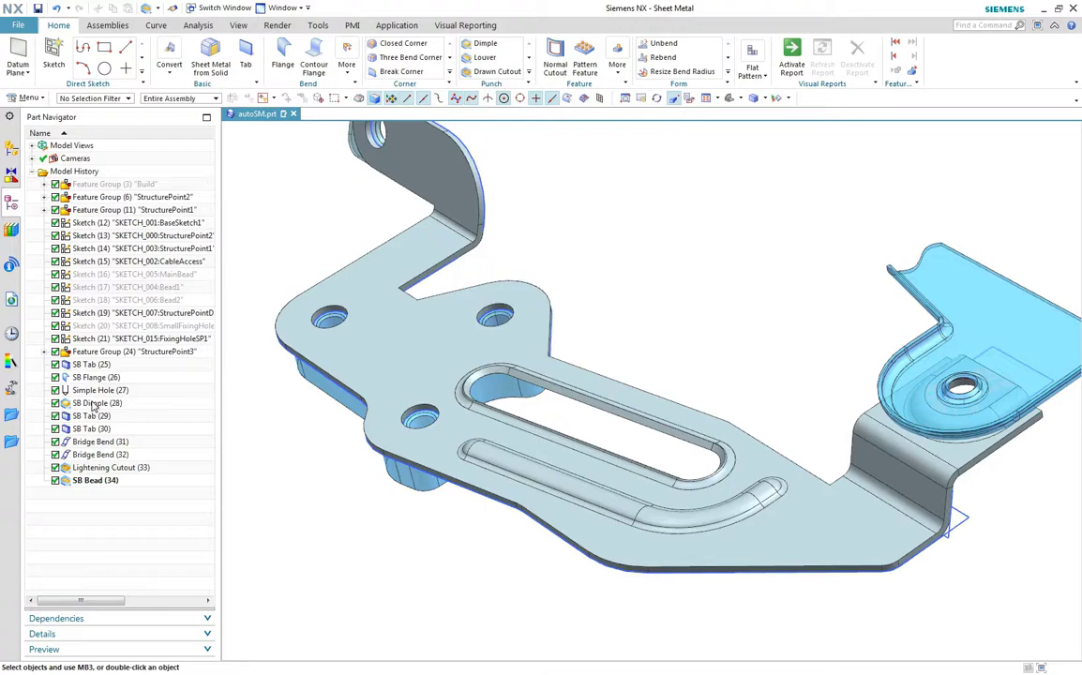
Add a 6 mm, 90° Bend Outside advanced flange along the plate's ten outer edges.
click(346, 62)
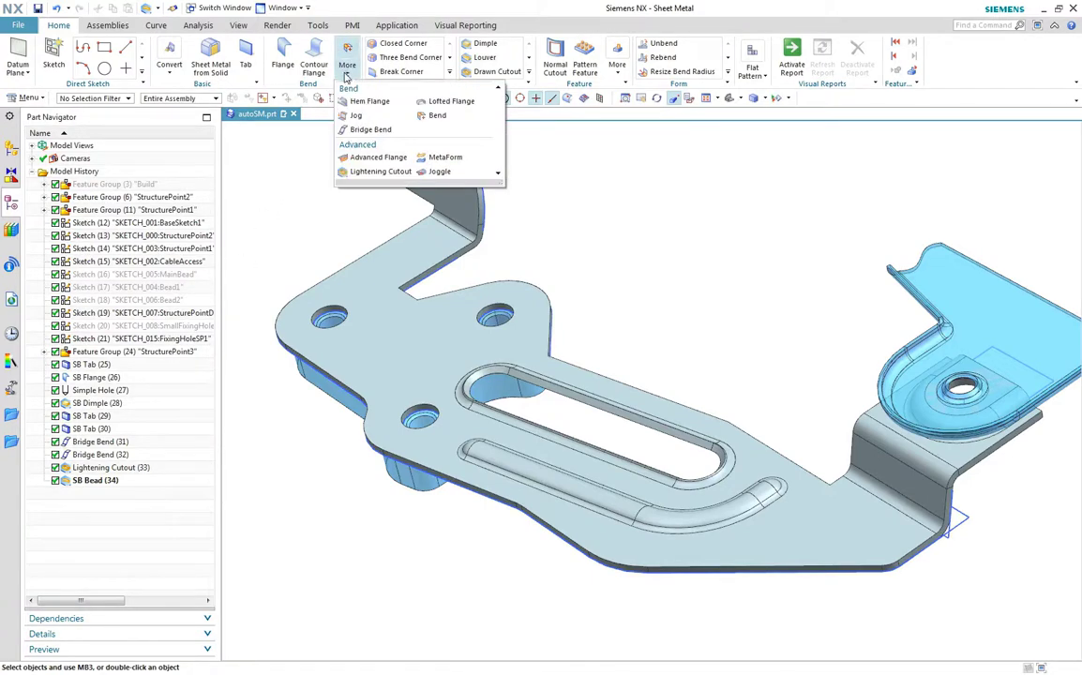
click(365, 159)
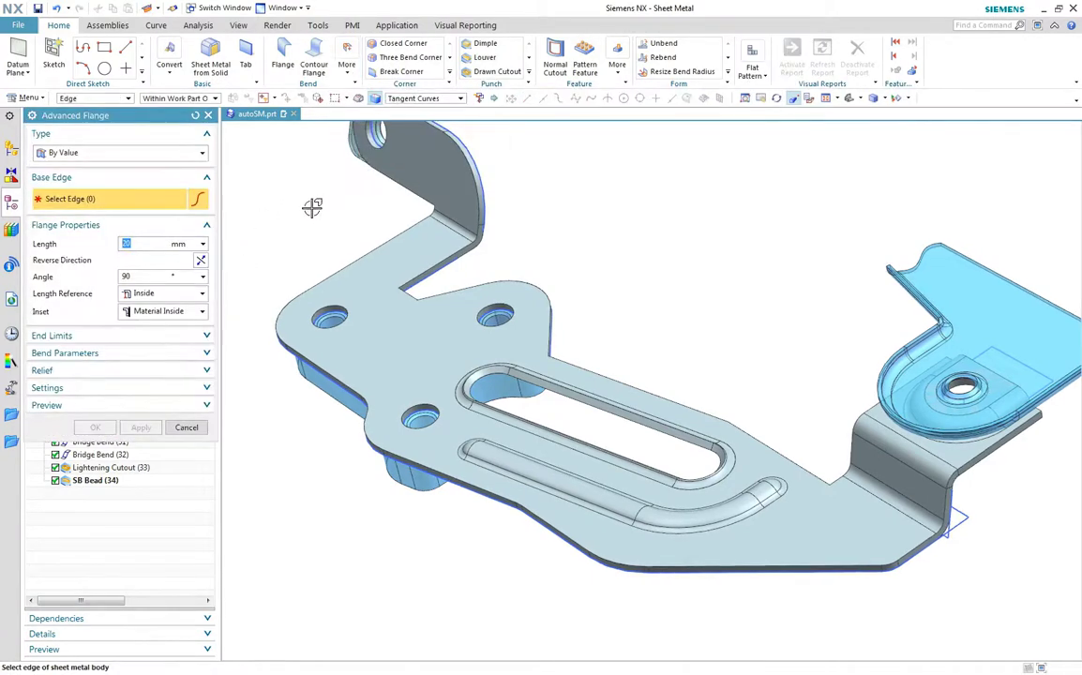
middle_drag(313, 206, 479, 105)
click(478, 101)
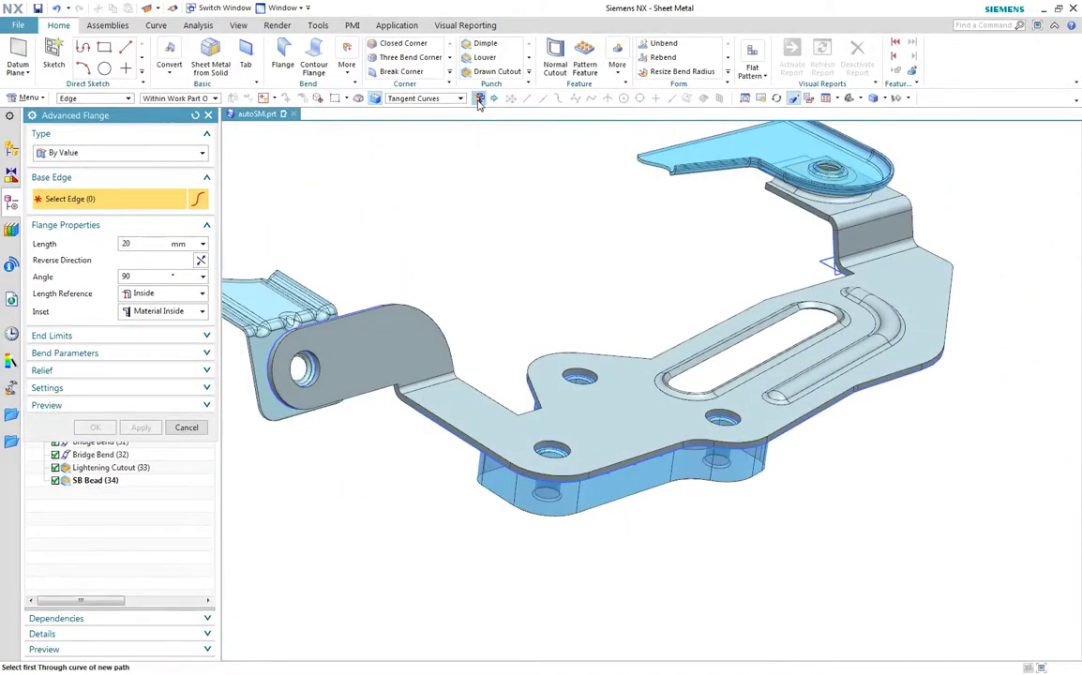
click(432, 422)
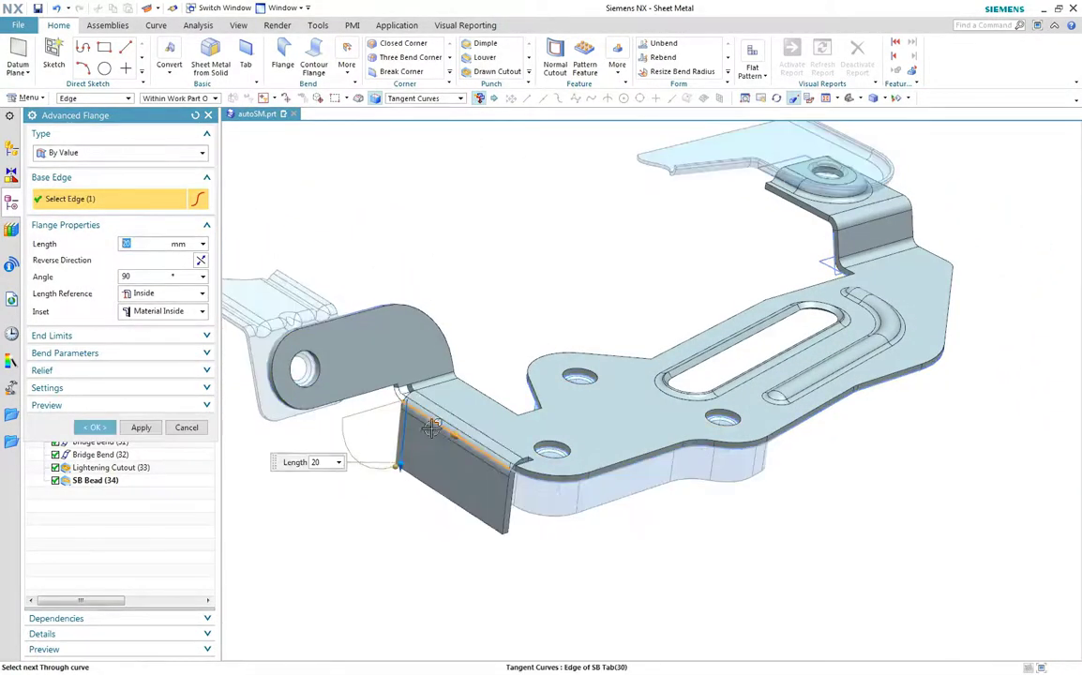
middle_drag(431, 422, 907, 464)
click(908, 464)
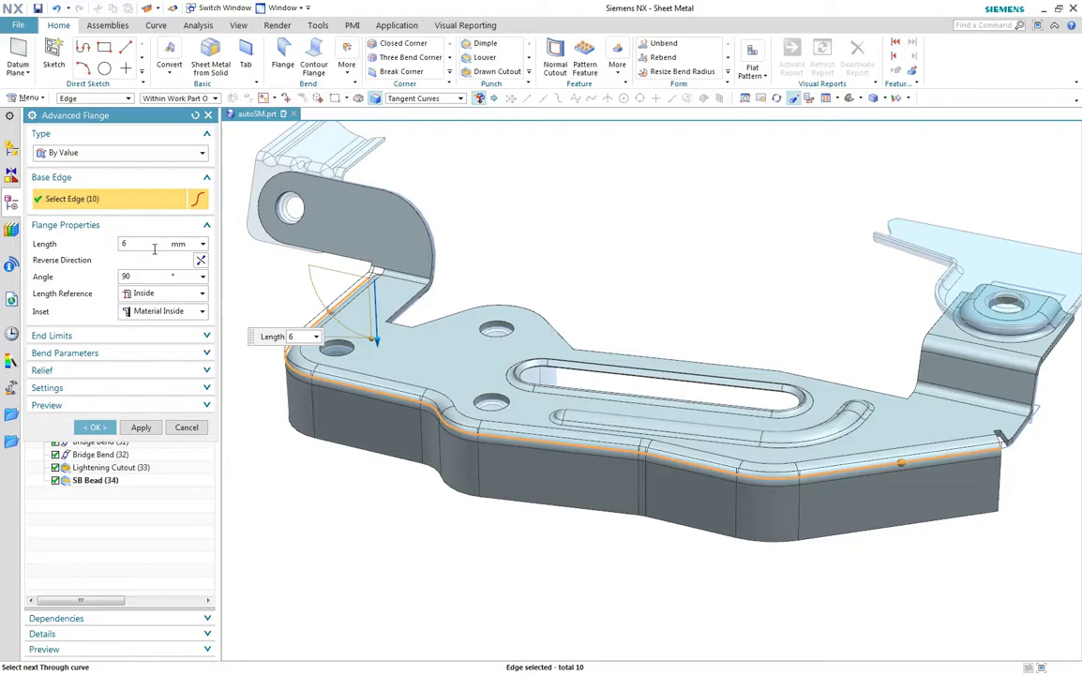
click(156, 312)
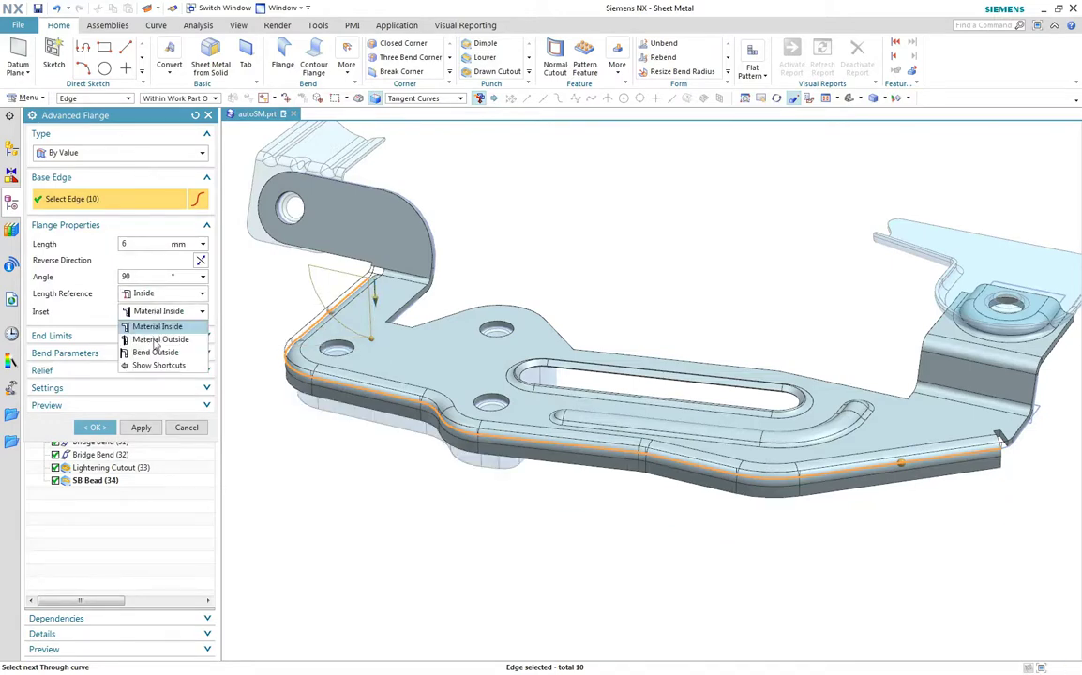
click(152, 340)
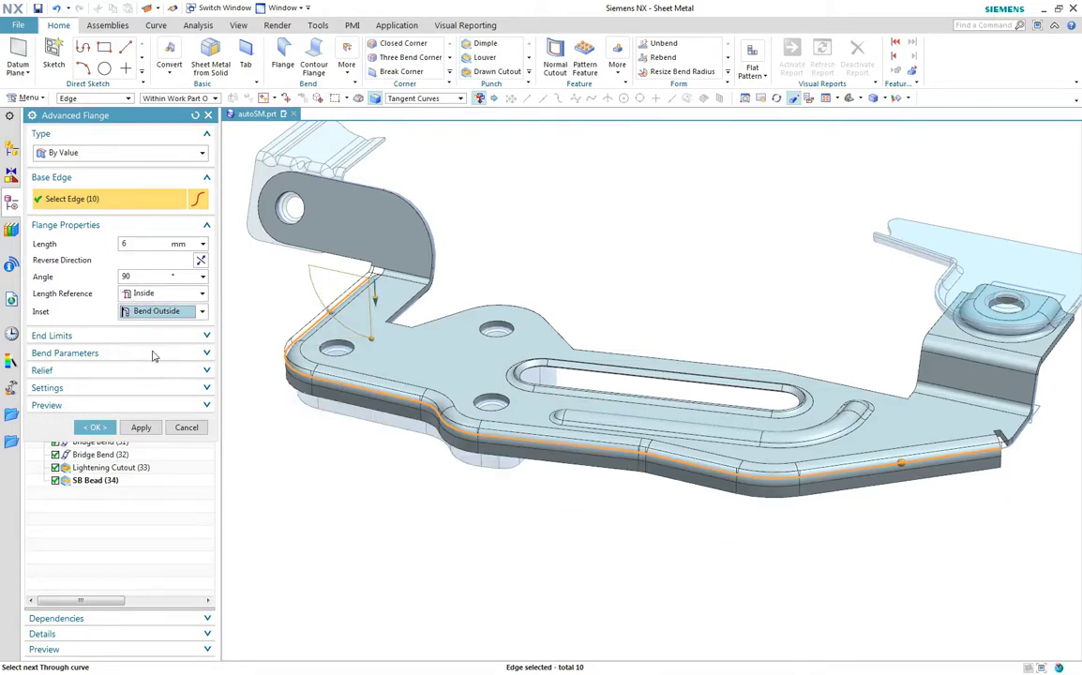
click(97, 429)
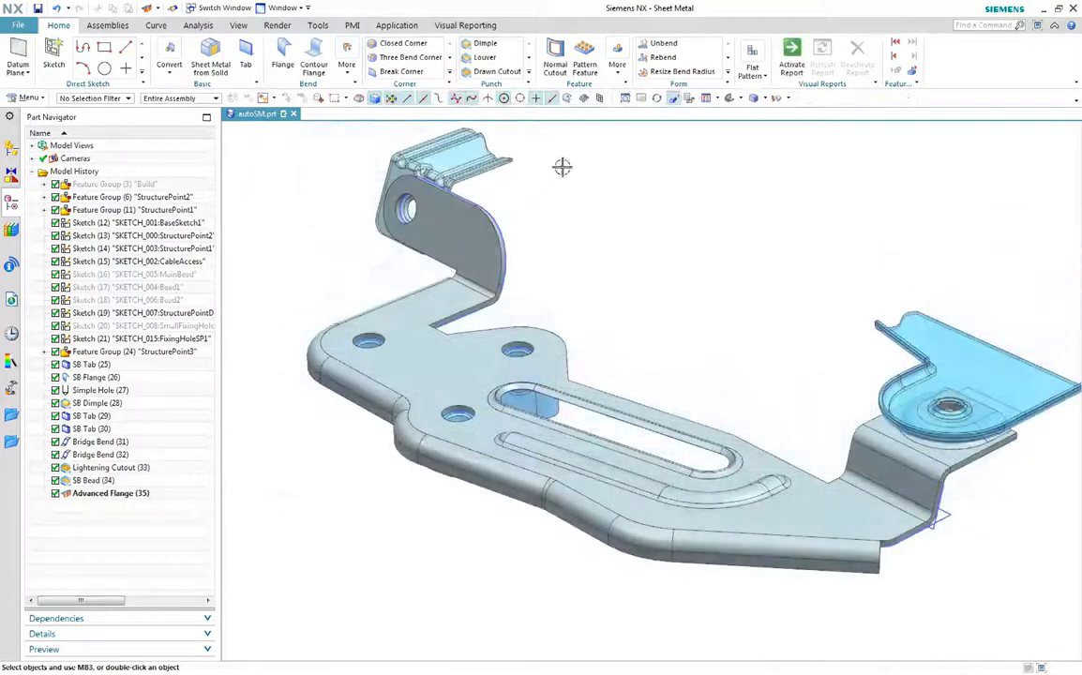
Set up an Unbend with the plate as the fixed face and both bridge bends selected.
click(663, 43)
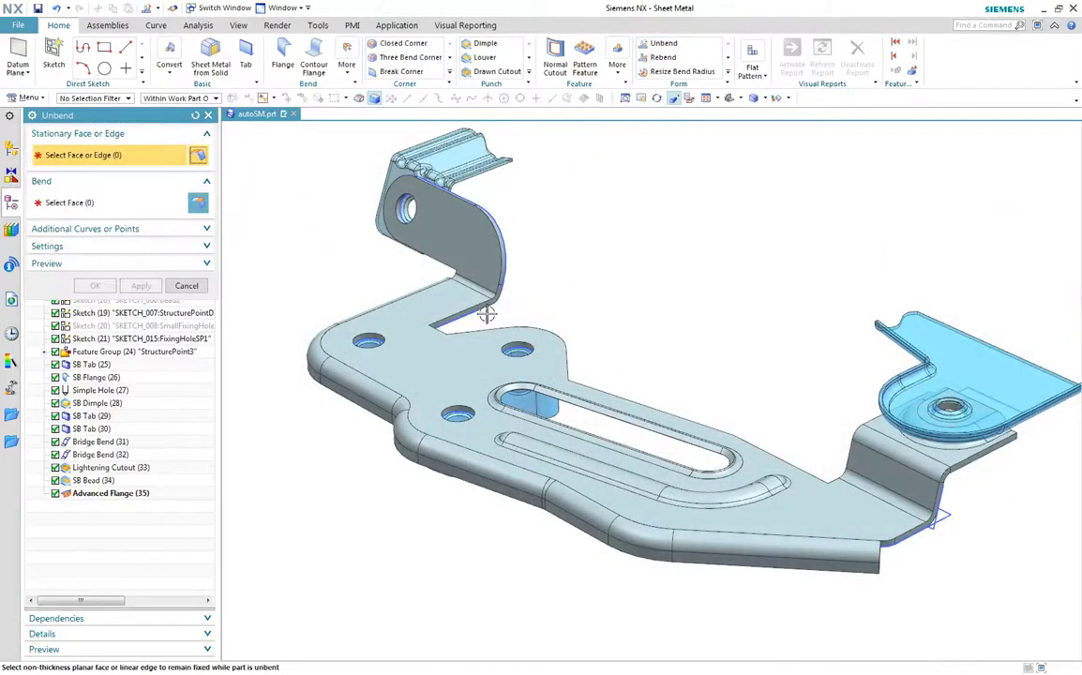
click(456, 300)
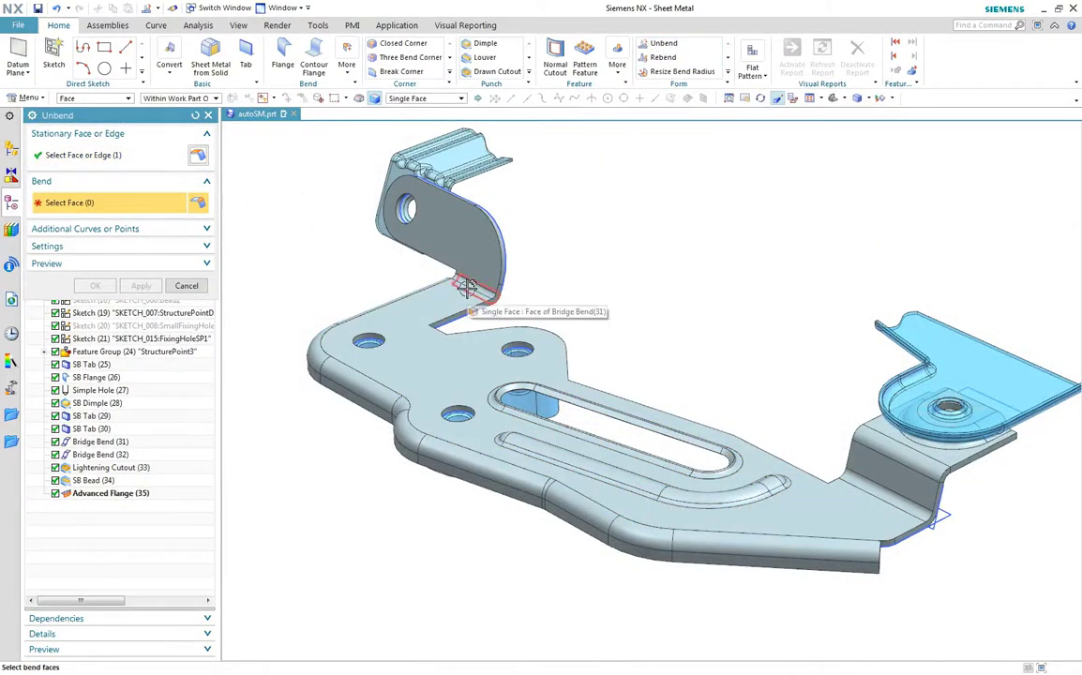
click(492, 297)
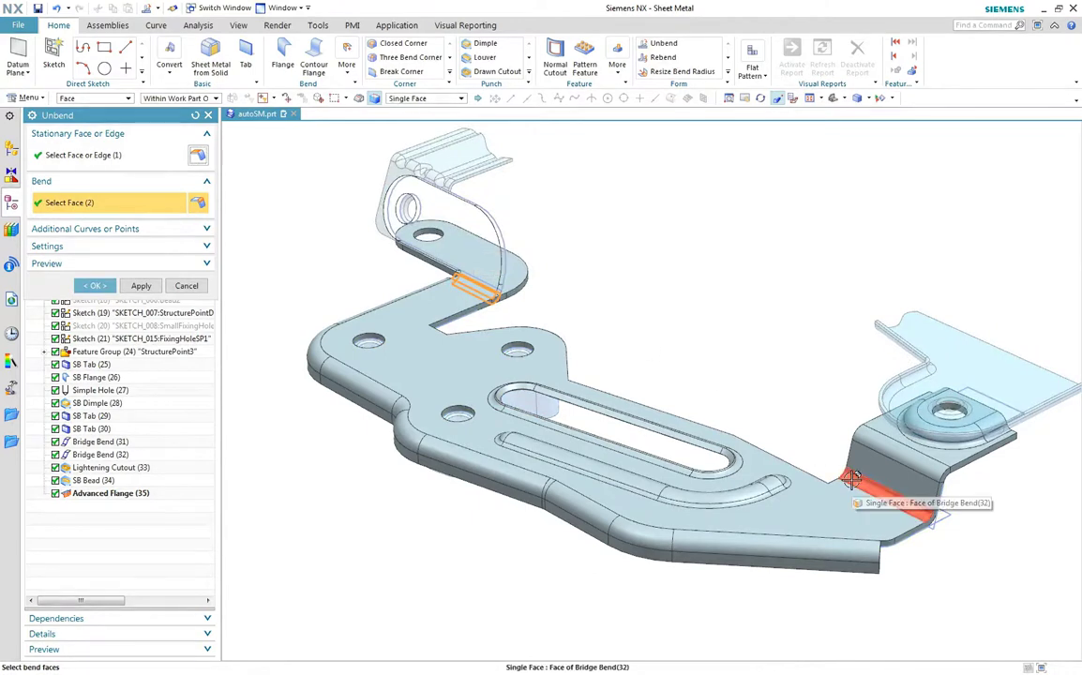
click(835, 452)
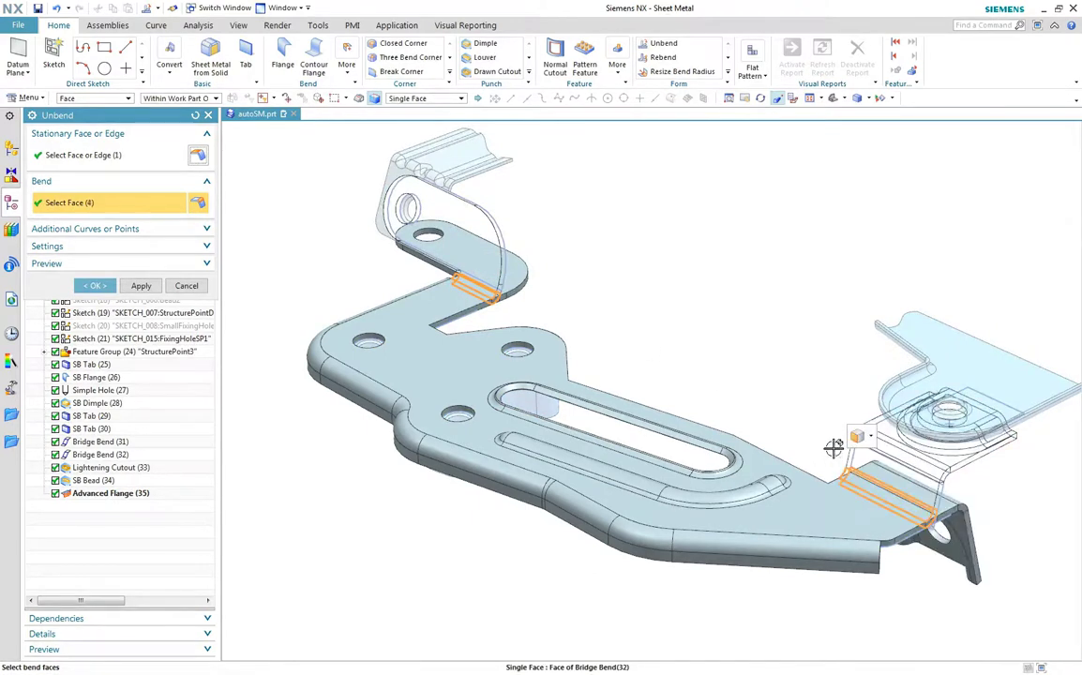
Apply the unbend, then add a 1 mm bead on the Bead1 and Bead2 sketches.
click(97, 286)
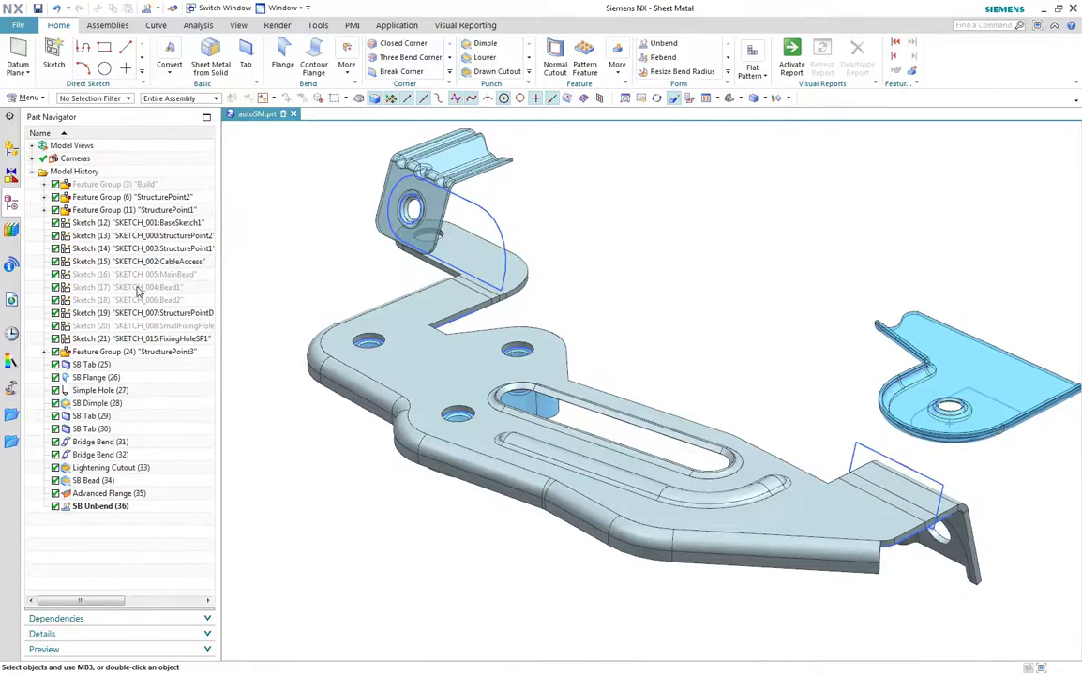
click(138, 291)
ctrl+click(146, 300)
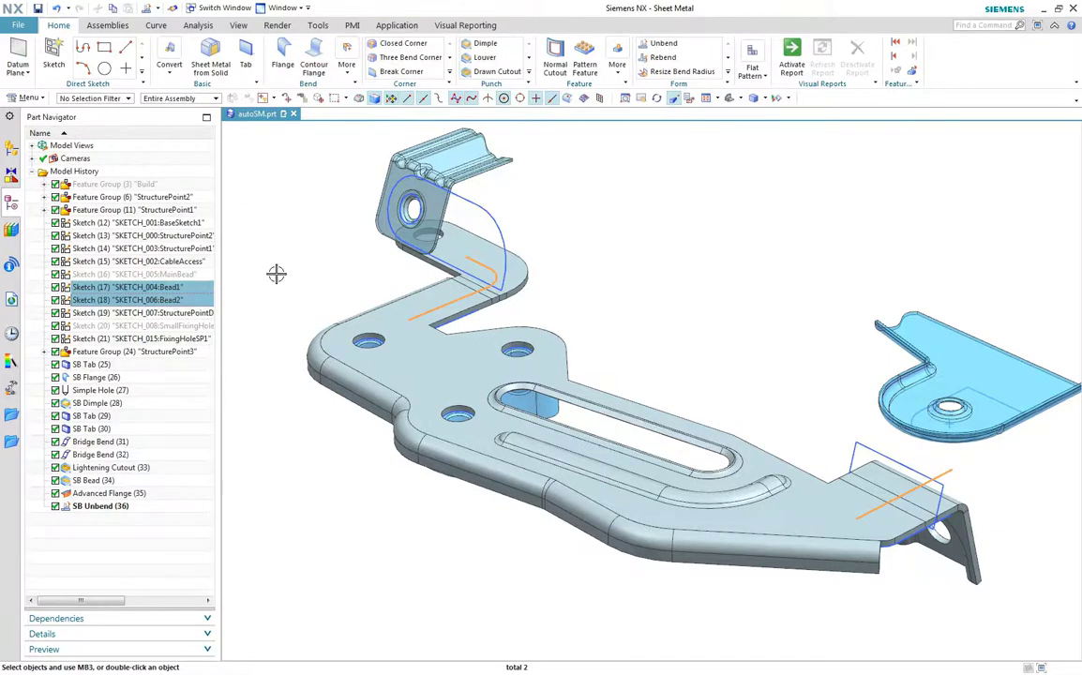
click(529, 73)
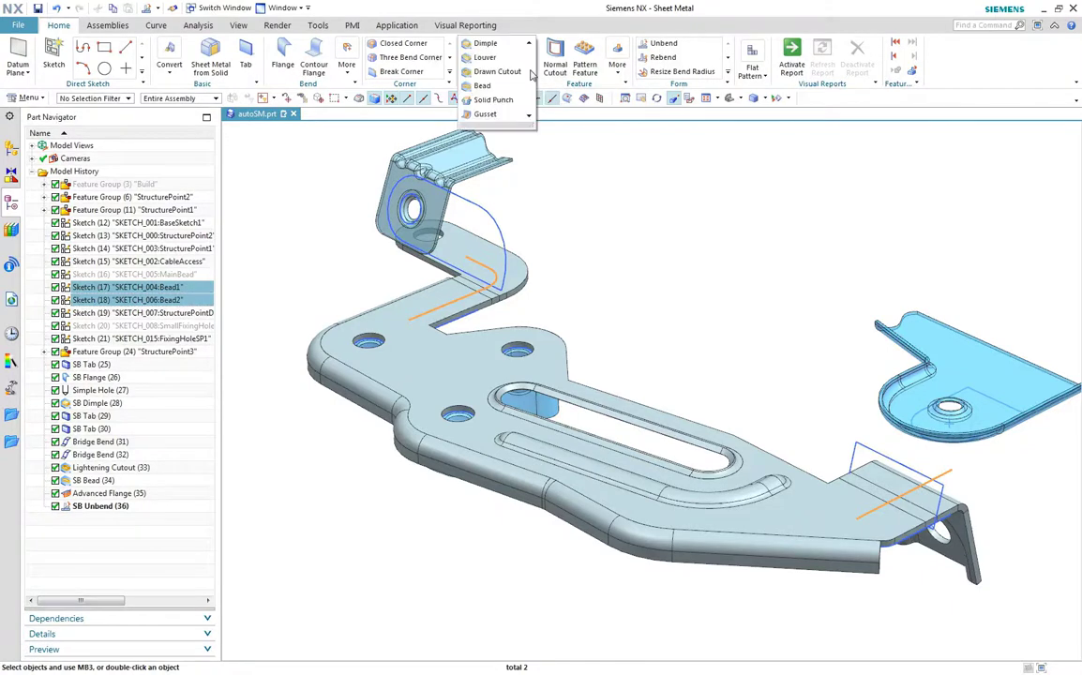
click(505, 86)
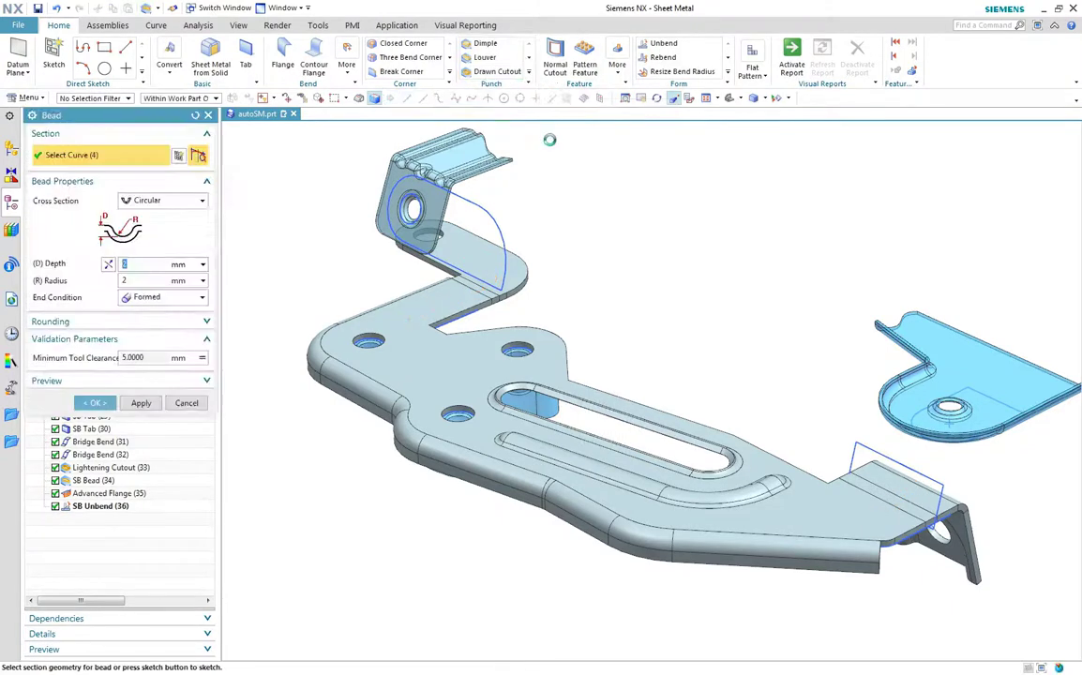
text(1)
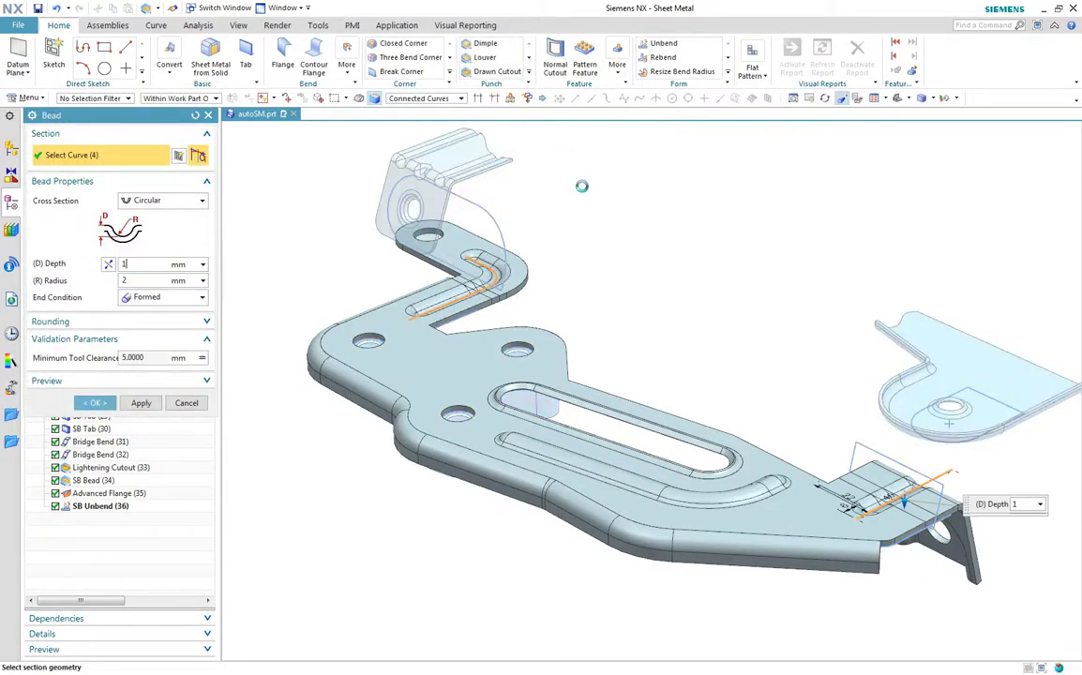
key(Tab)
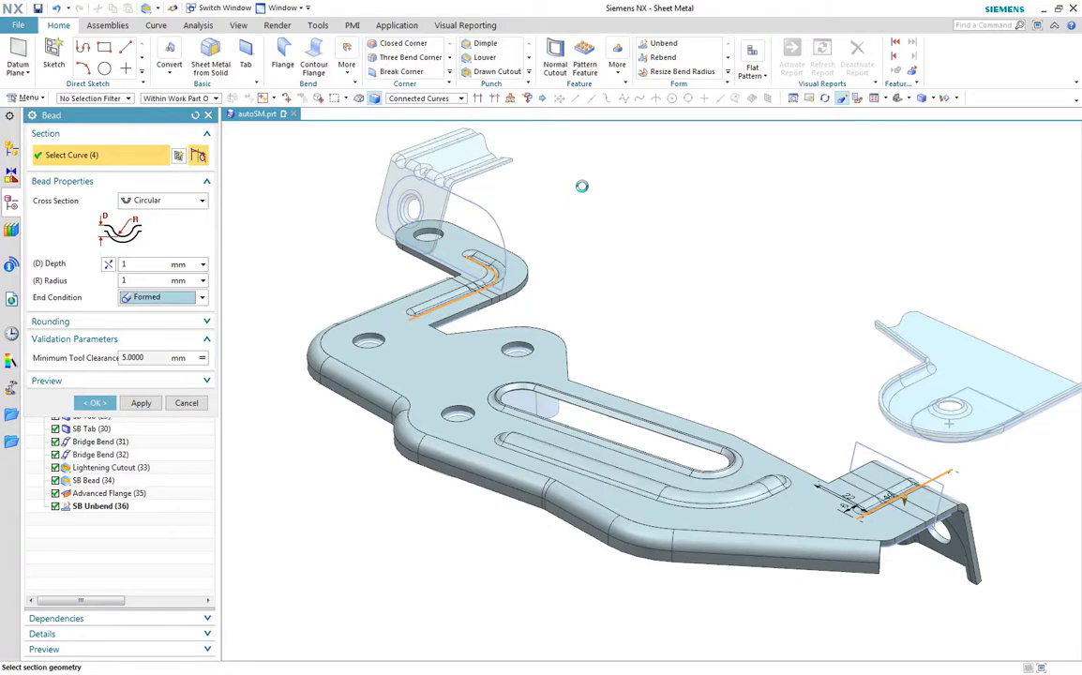
click(96, 403)
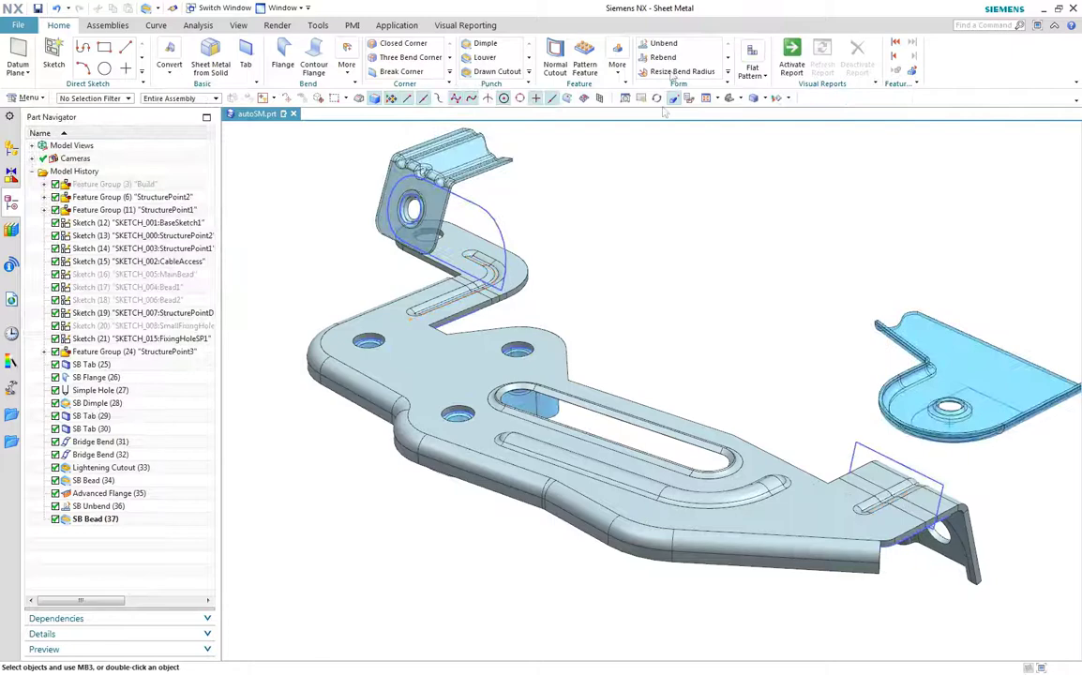
Rebend the unbent bend faces near the upper tab.
click(663, 58)
click(480, 287)
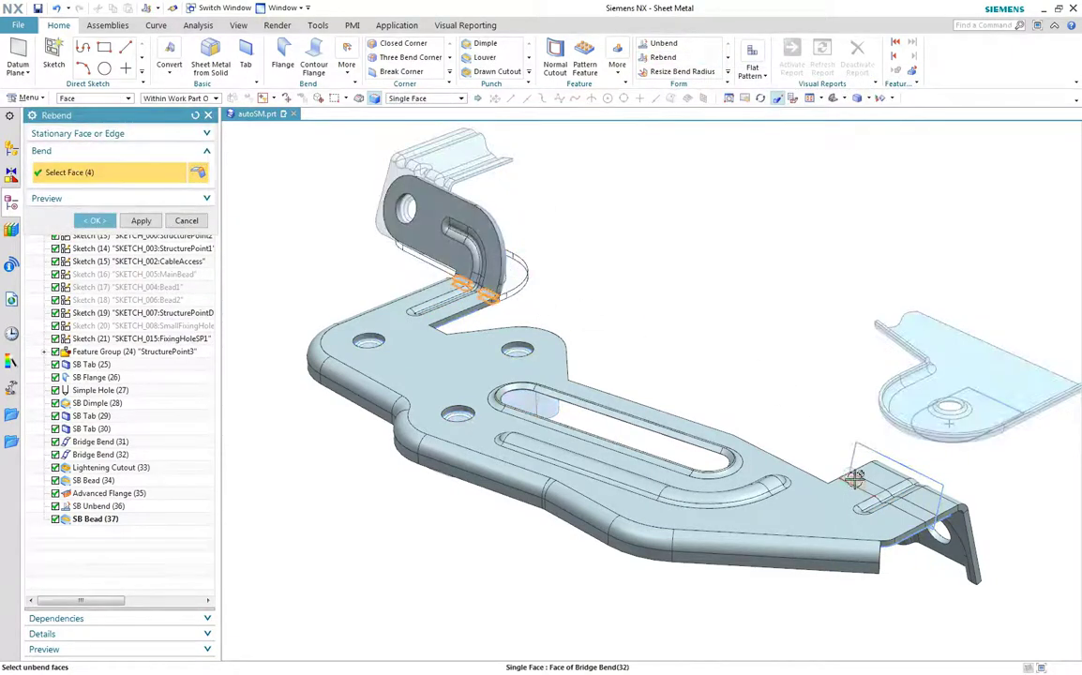
click(96, 220)
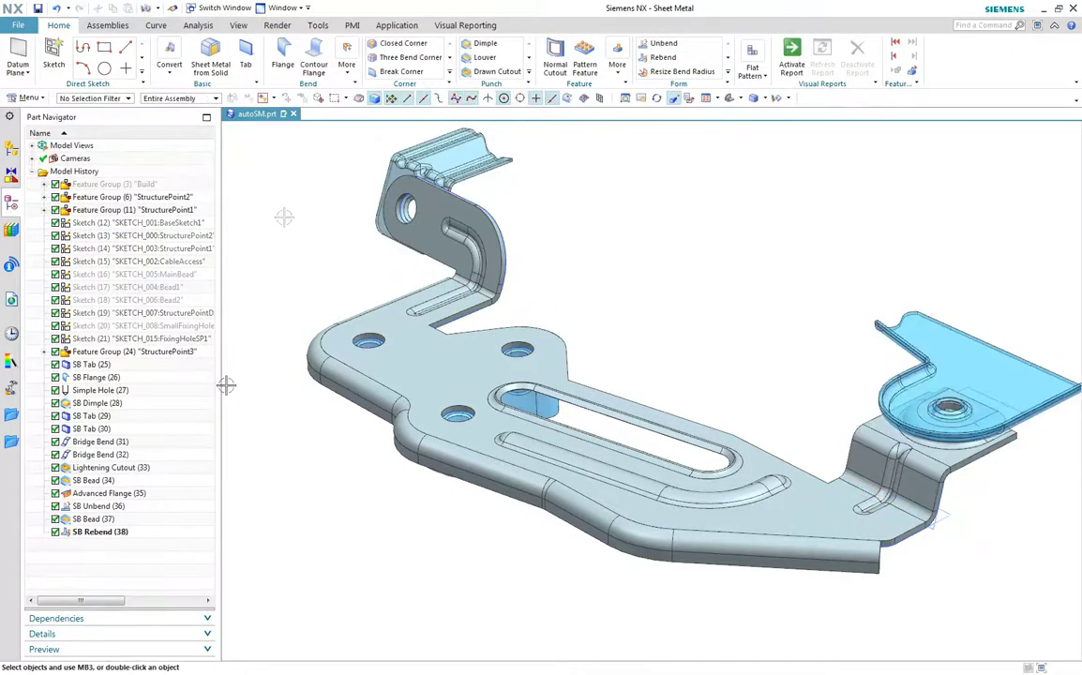
Create simple holes at the six SmallFixingHole sketch points in the lower plate.
click(150, 325)
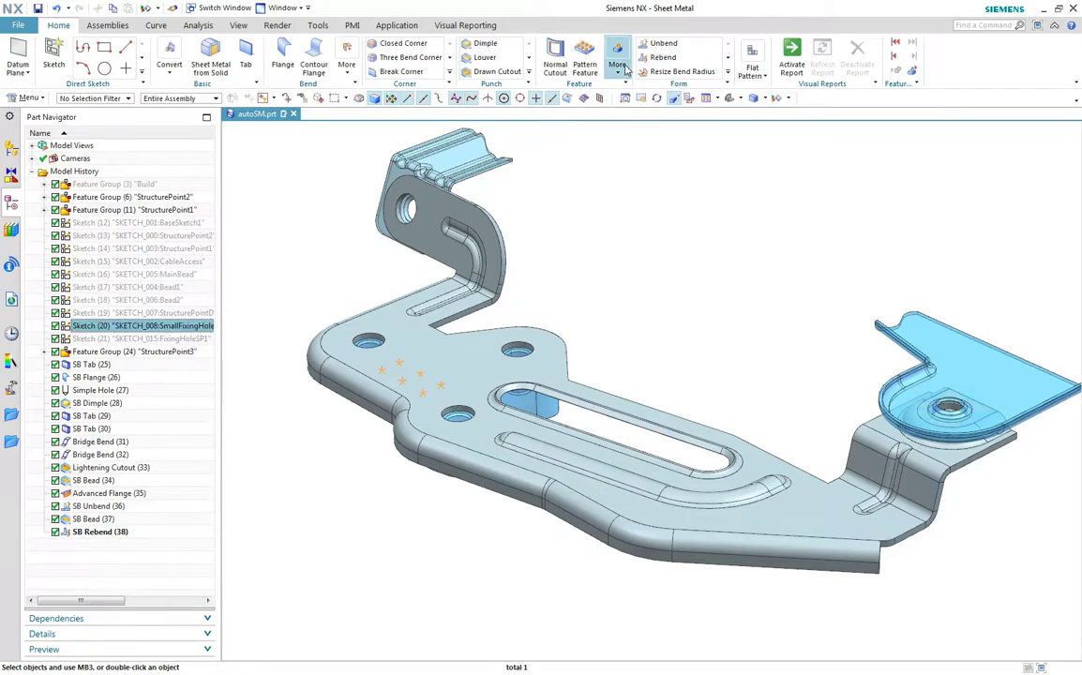
click(625, 71)
click(686, 104)
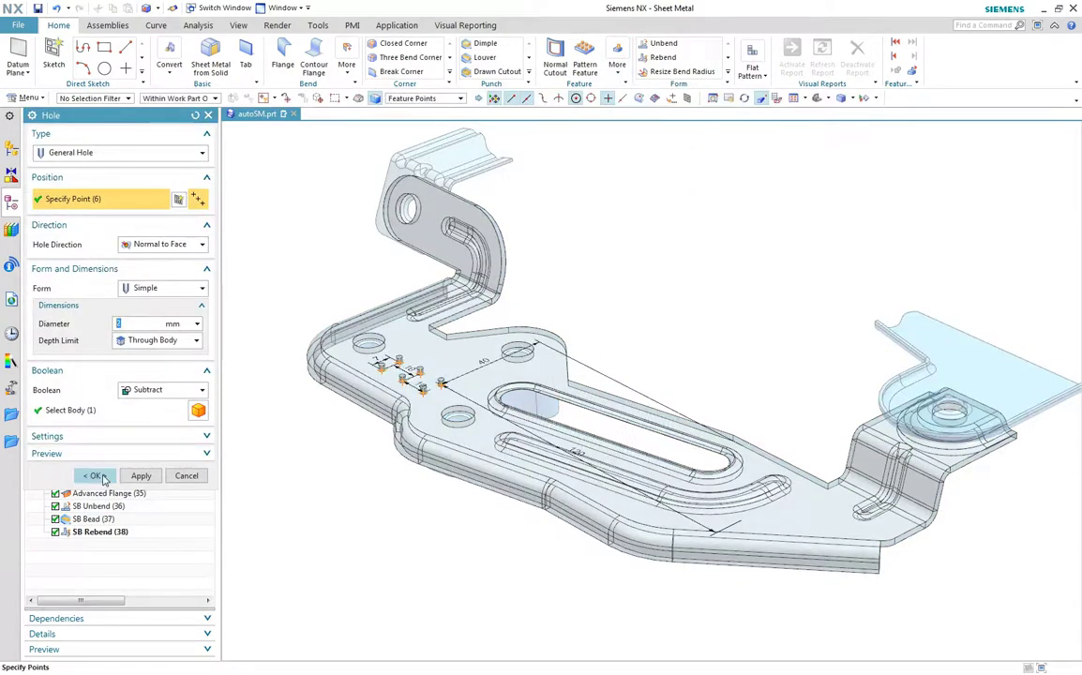
click(97, 476)
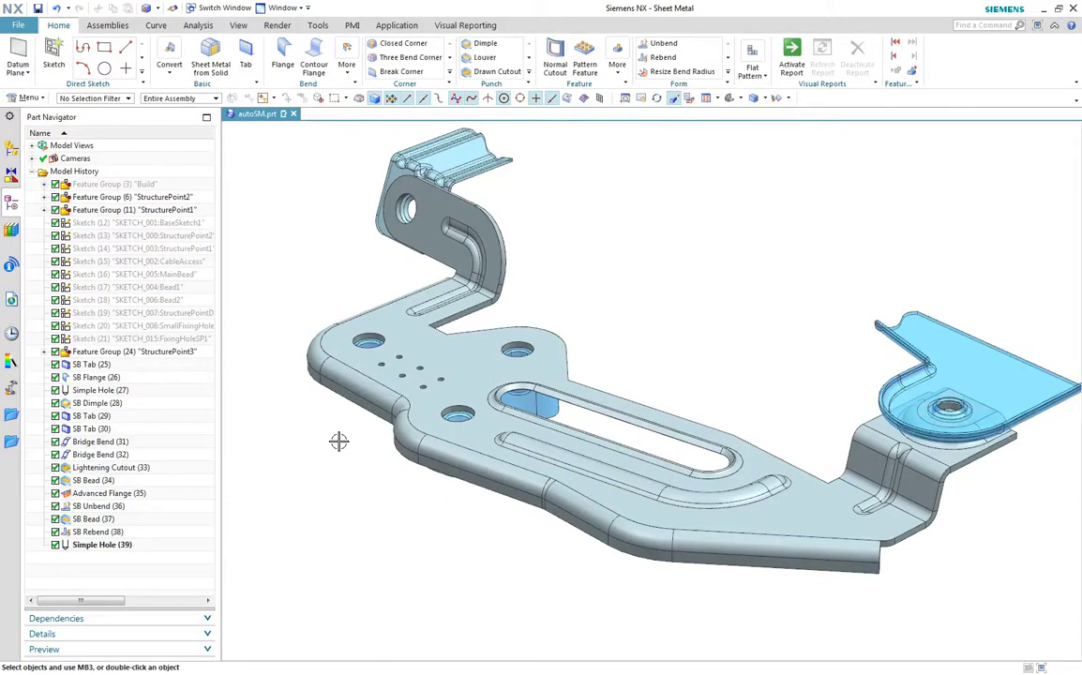
Round eight sharp corner edges on the flanges and notch with 2.0 mm break corners.
click(400, 71)
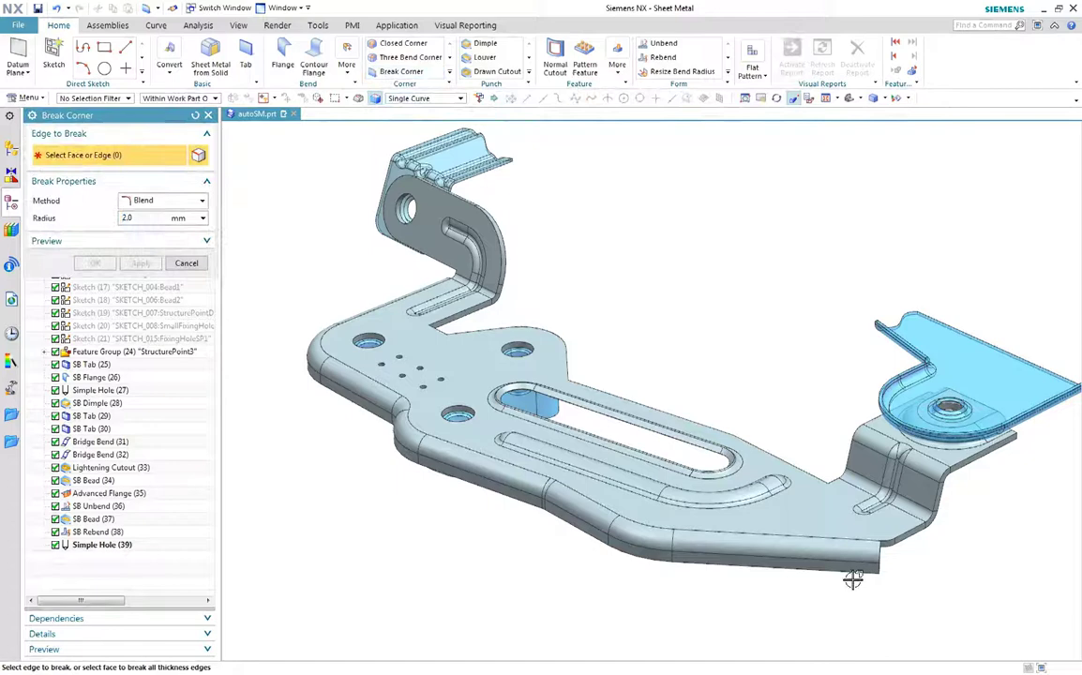
click(844, 562)
click(831, 490)
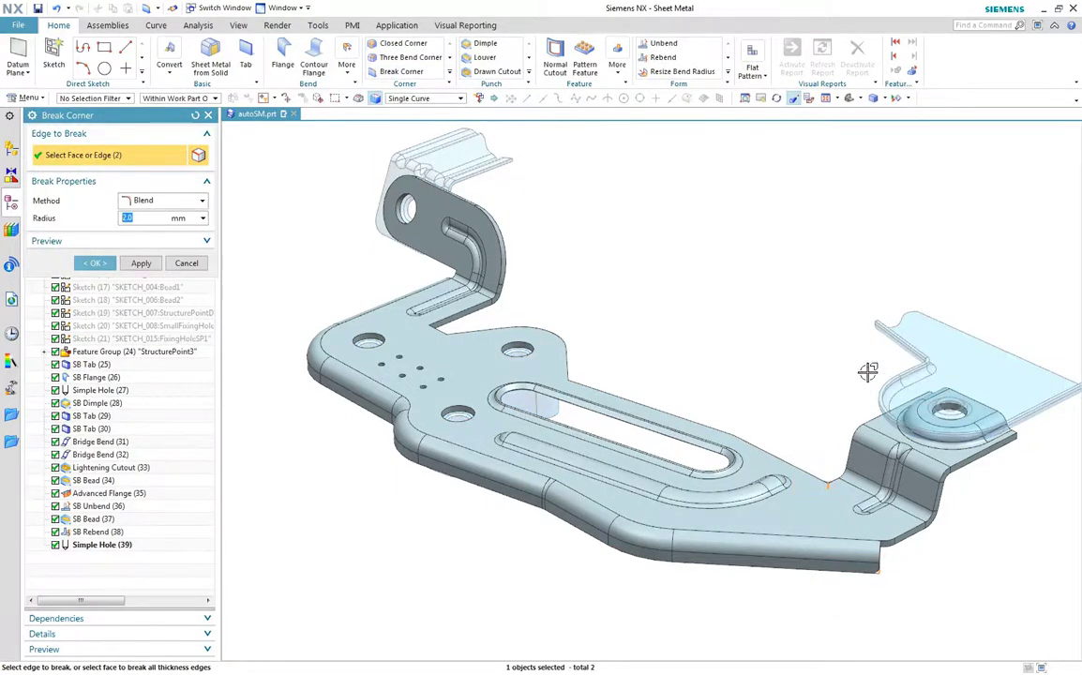
drag(868, 372, 954, 435)
drag(1055, 478, 995, 403)
scroll(403, 366, down, 5)
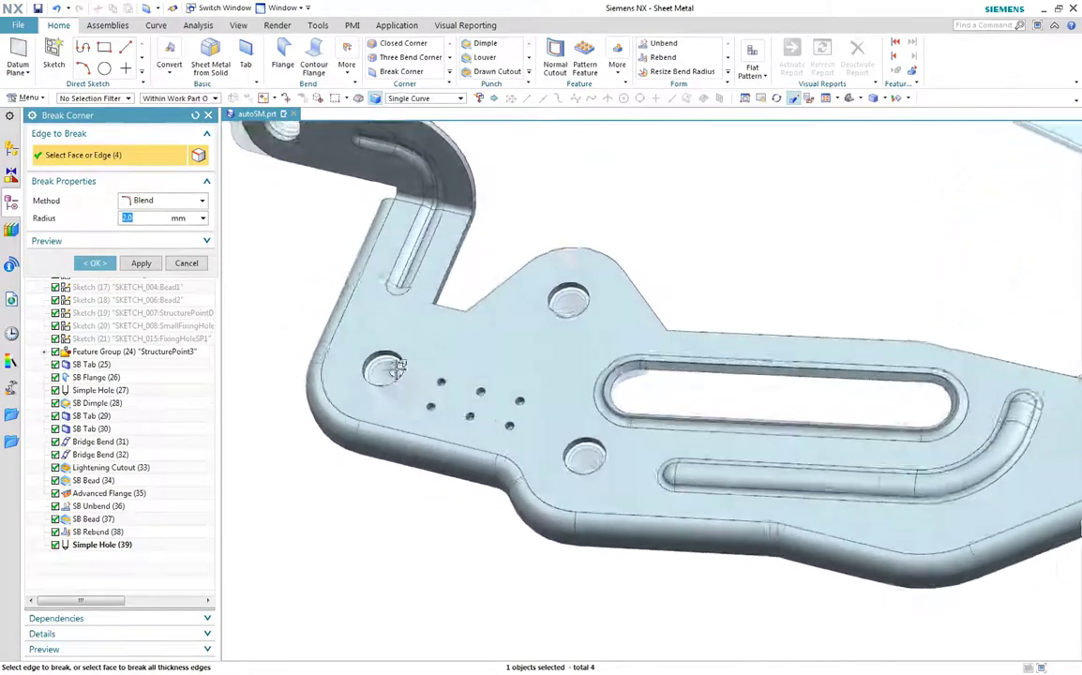
scroll(399, 369, down, 2)
drag(455, 326, 546, 272)
drag(689, 286, 756, 340)
middle_drag(755, 340, 345, 469)
drag(345, 468, 409, 427)
middle_drag(409, 427, 394, 469)
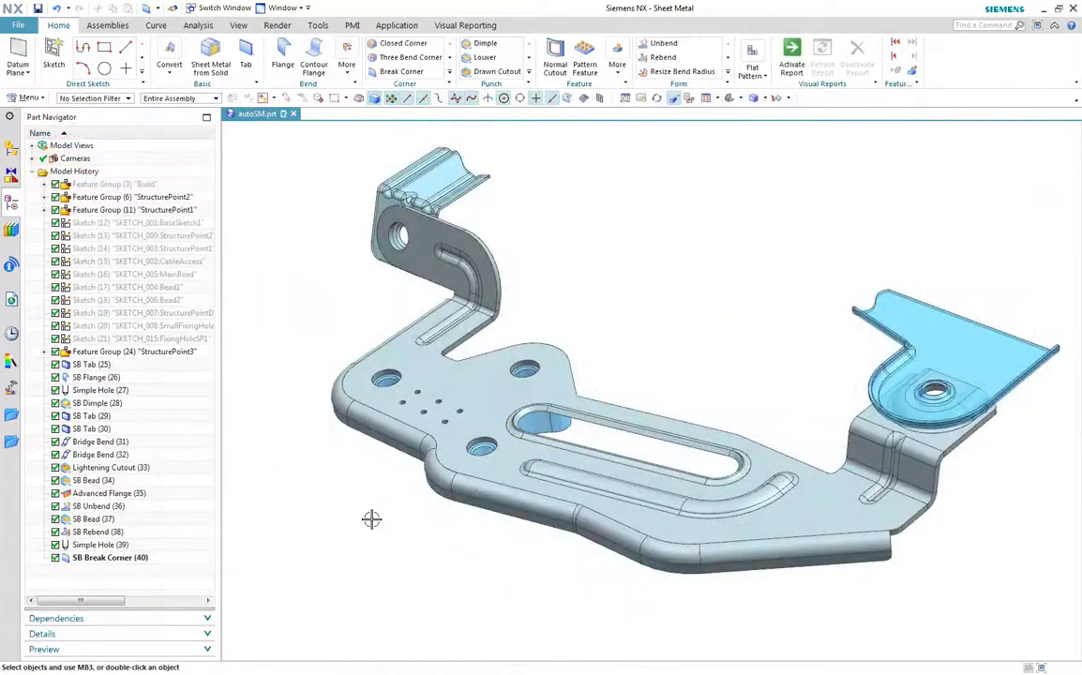
Create a flat pattern with the main plate face upward, oriented by a rotated Specify CSYS.
click(754, 73)
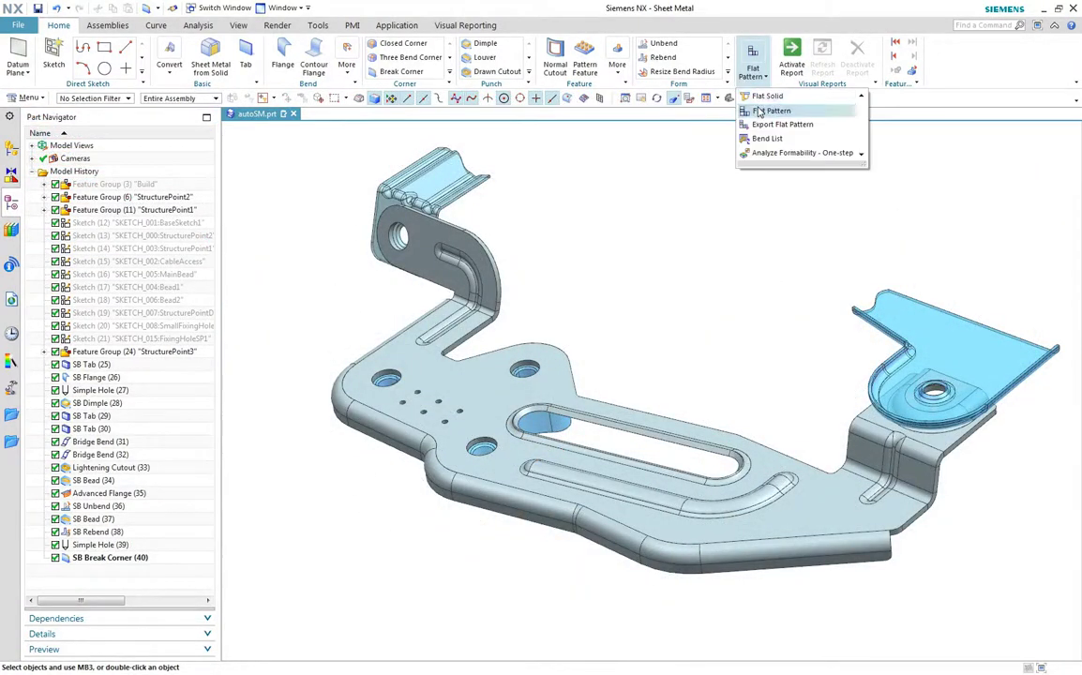
click(750, 107)
click(811, 483)
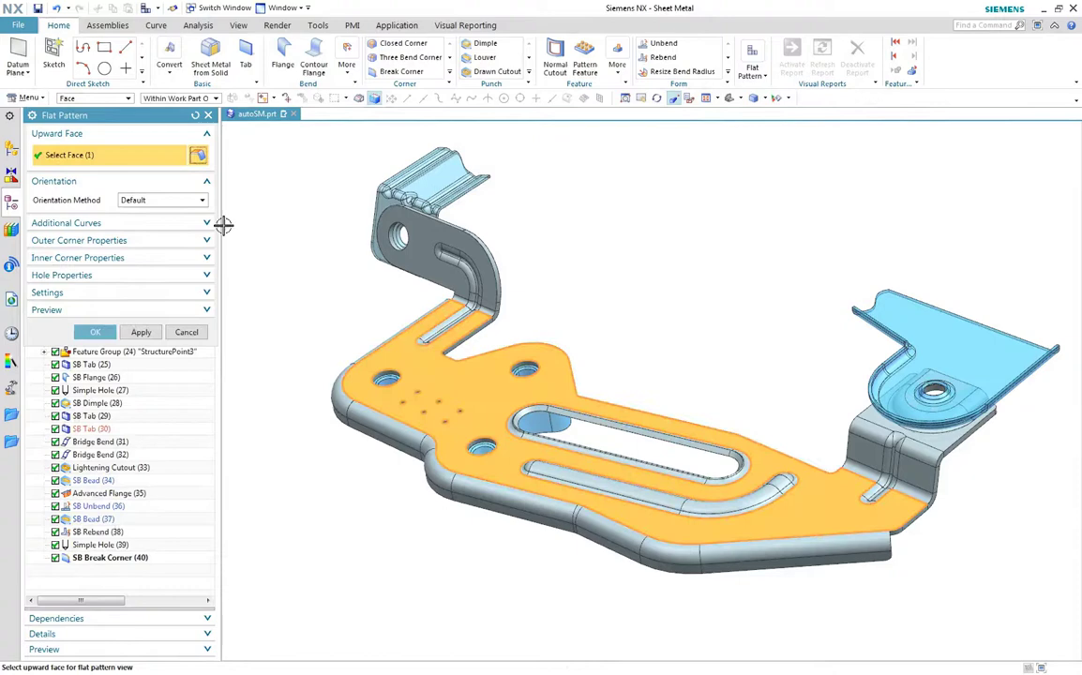
click(202, 199)
click(185, 236)
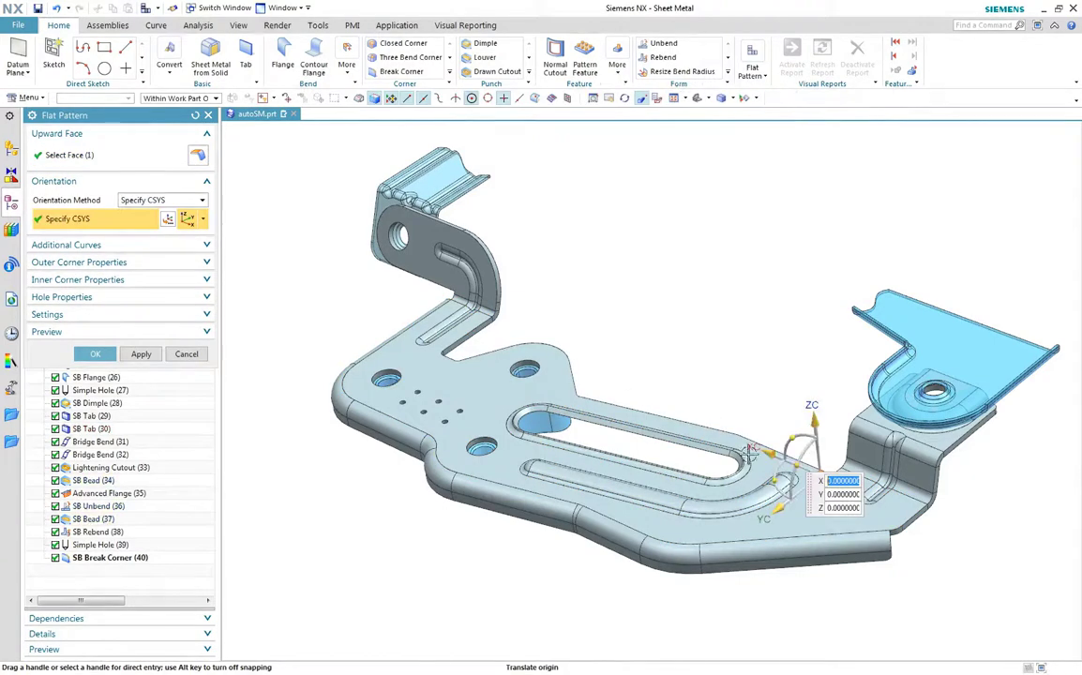
drag(765, 466, 814, 396)
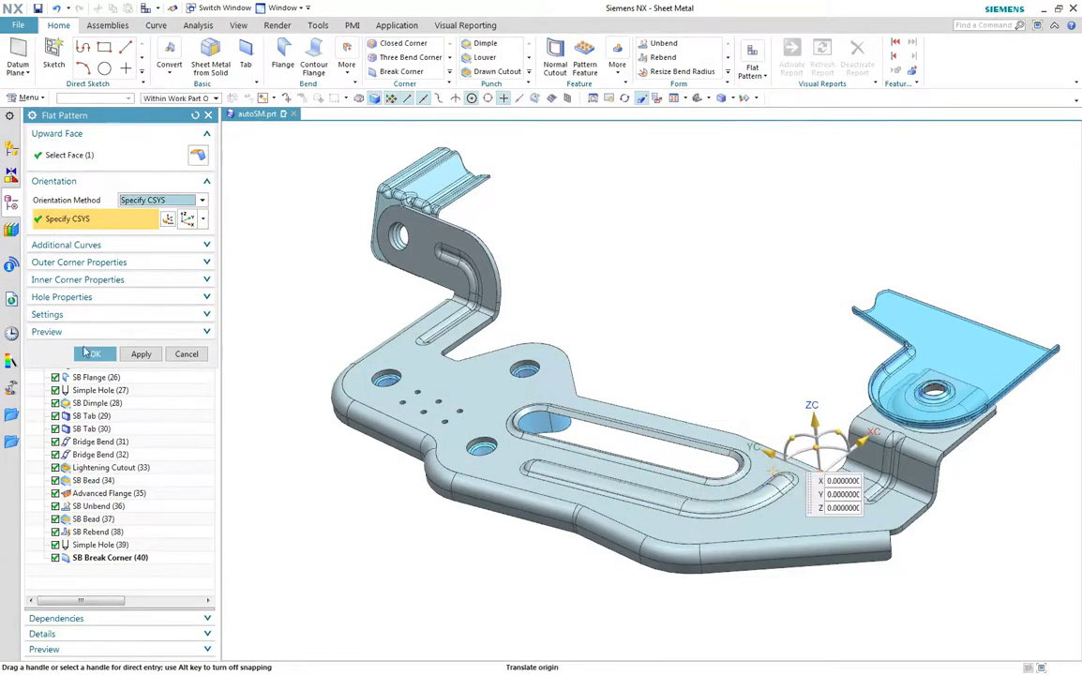
click(83, 358)
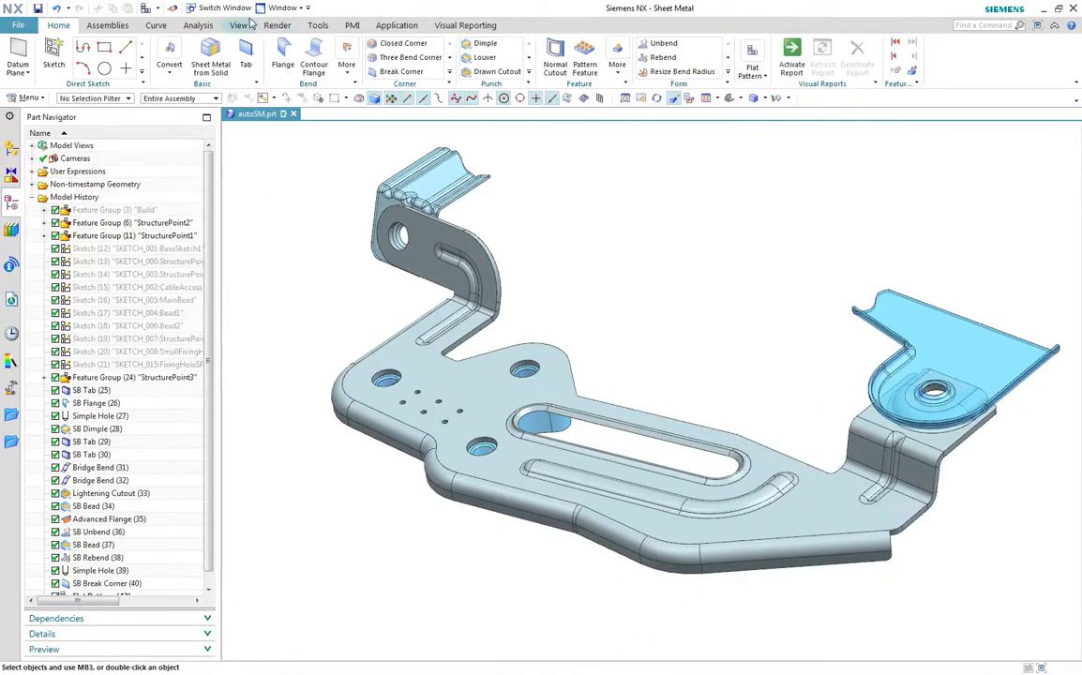
Open a second window showing the FLAT-PATTERN#1 view, docked beside the 3D part.
click(285, 7)
click(302, 19)
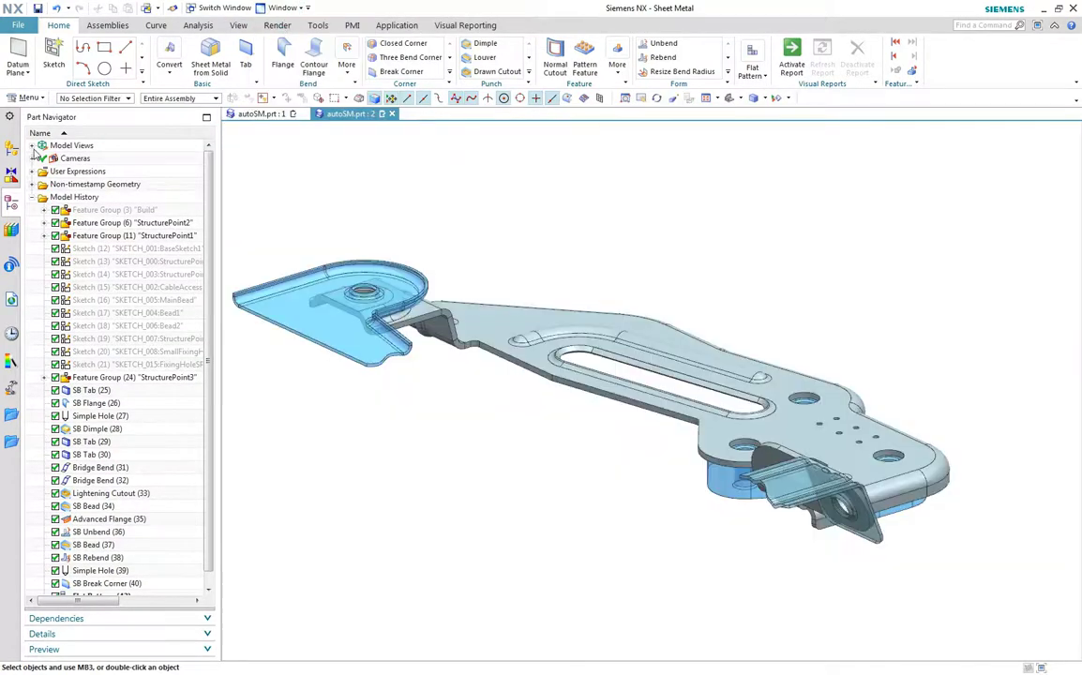
click(31, 145)
double_click(121, 184)
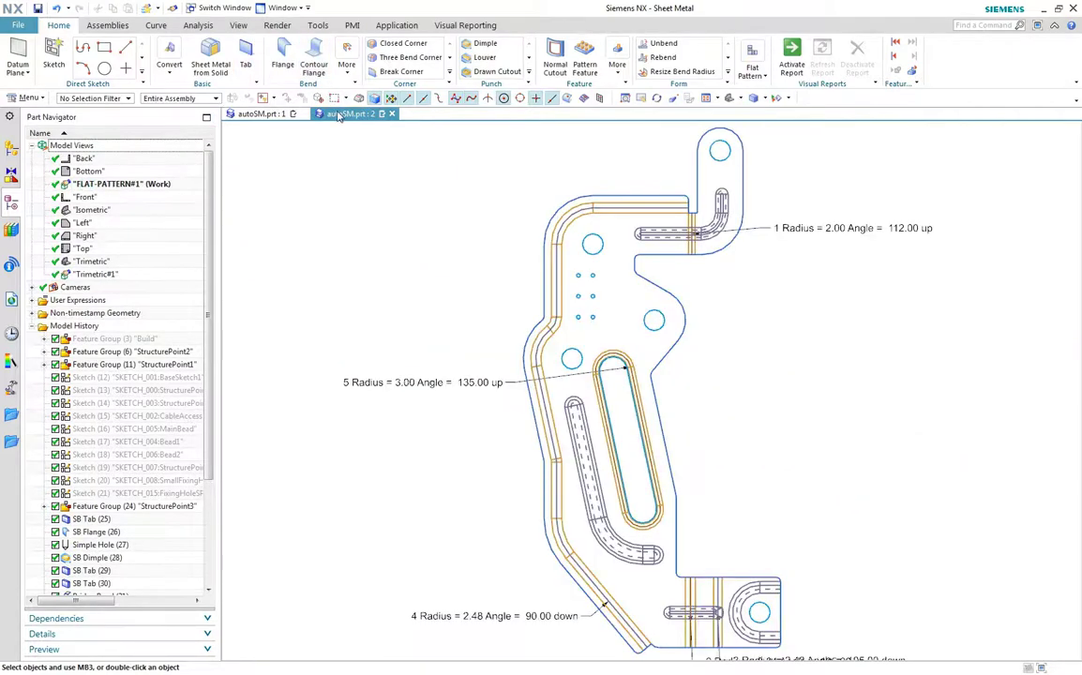
drag(339, 115, 566, 479)
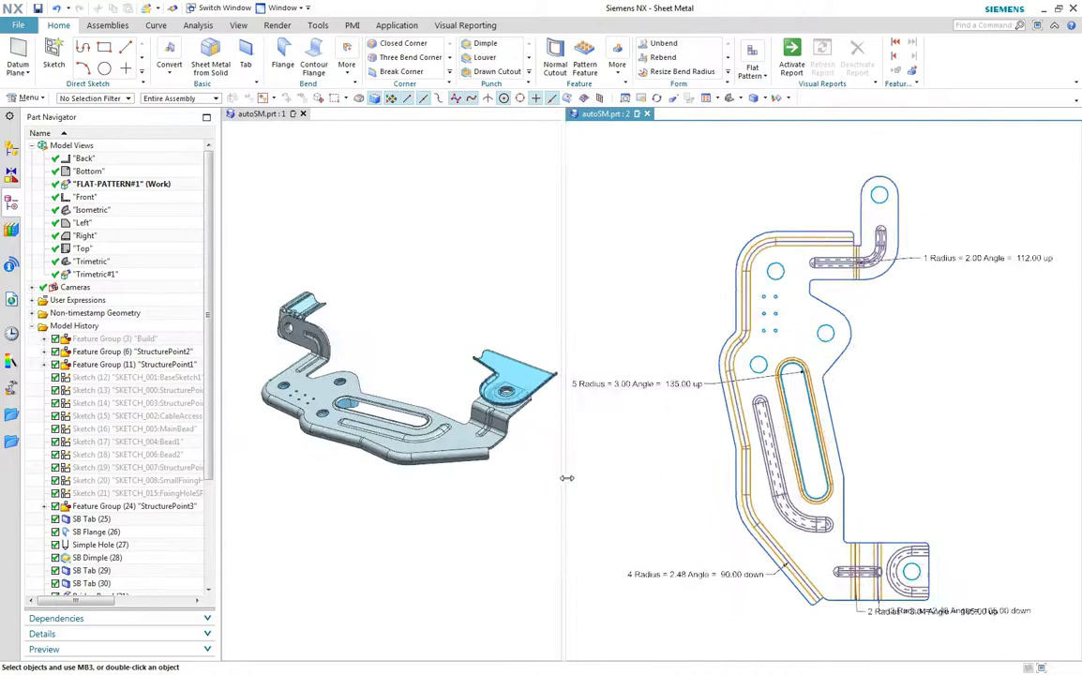
Drag the overlapping bend 2 and bend 3 labels apart so they read clearly.
drag(900, 610, 938, 368)
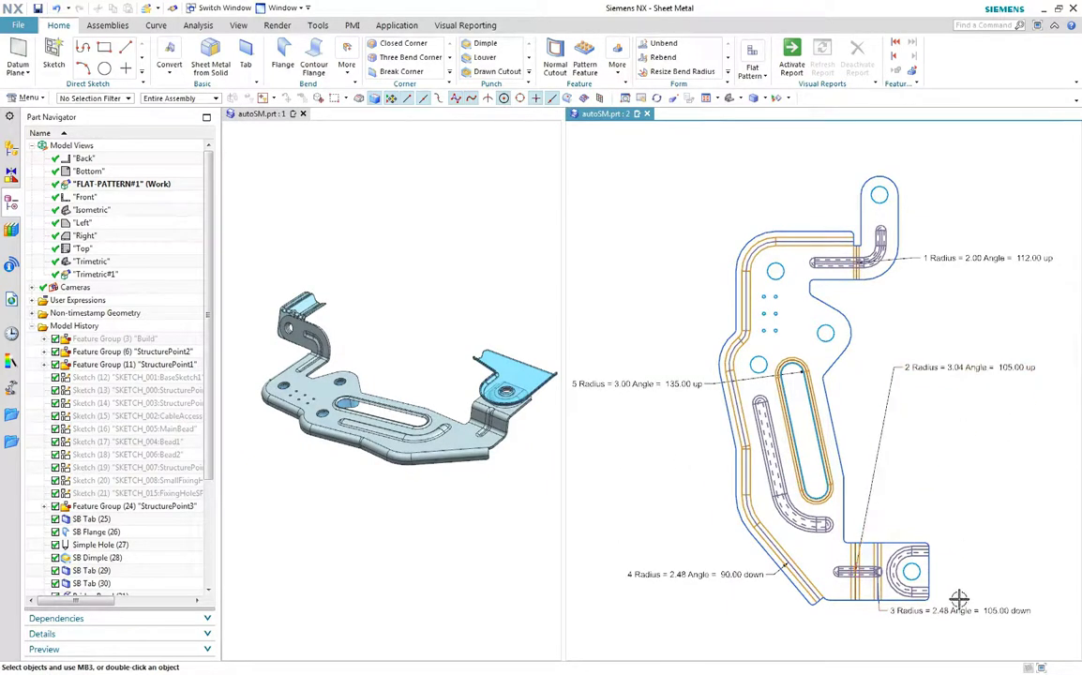
drag(959, 601, 978, 420)
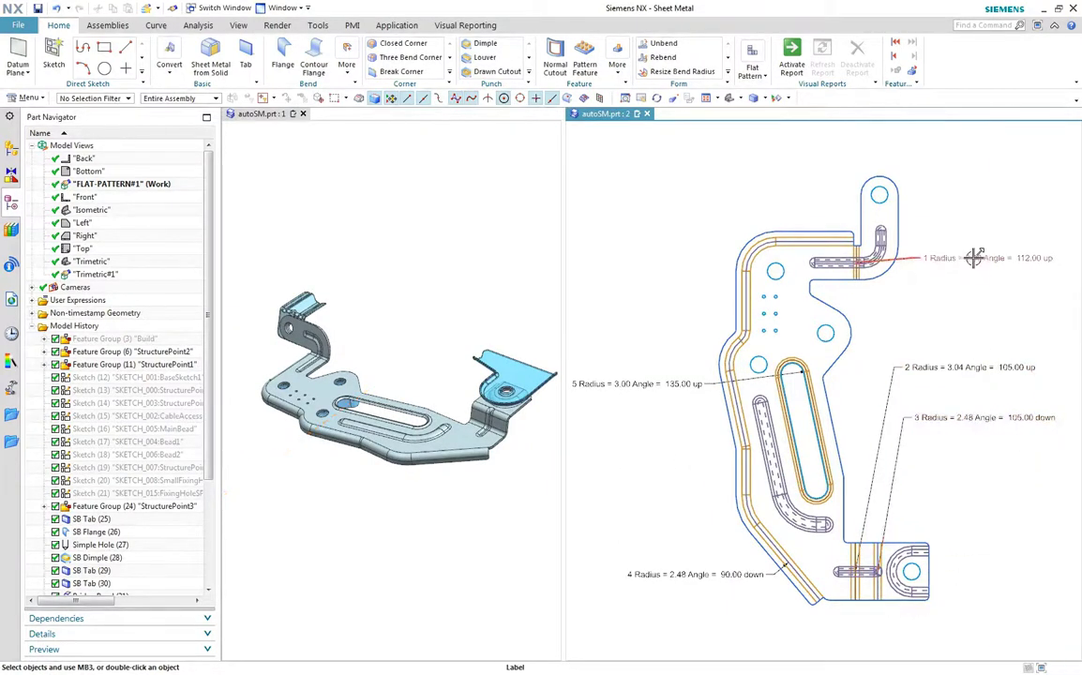
drag(972, 257, 966, 328)
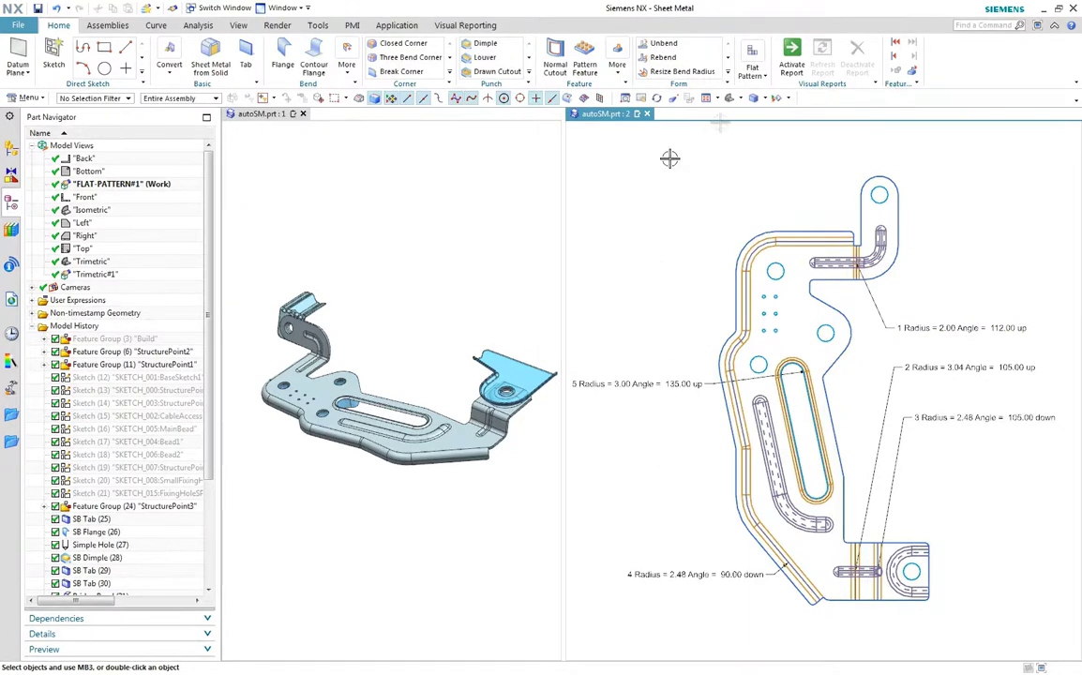
Reorder bends in the Bend List so the 135° bend is 1 and the 90° bend is 2.
click(751, 75)
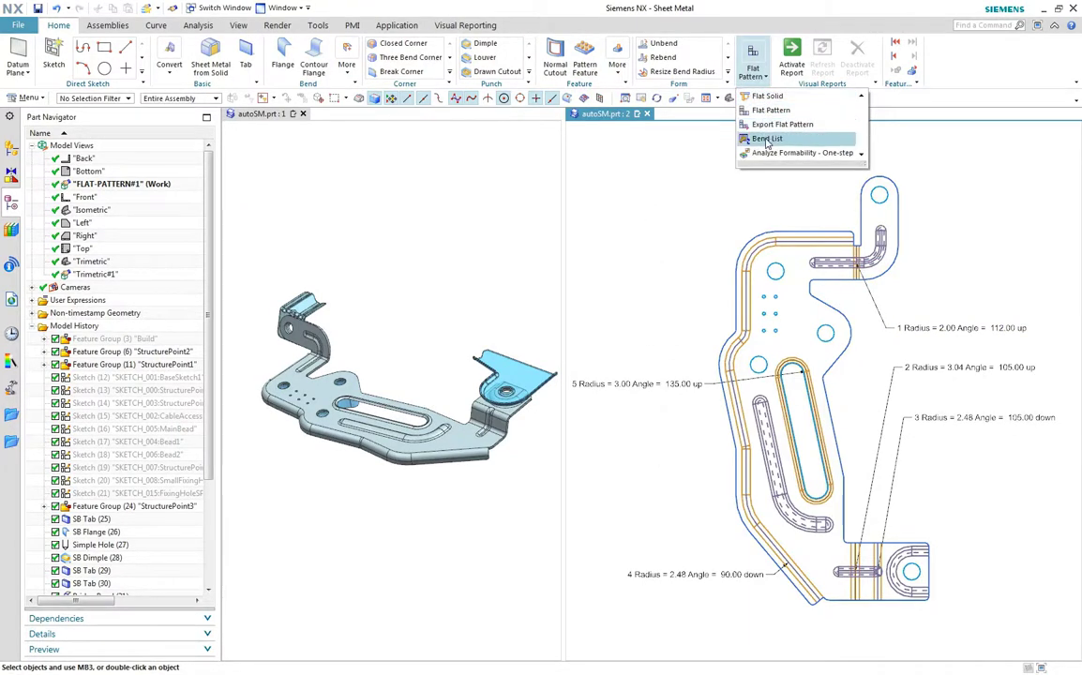
click(768, 138)
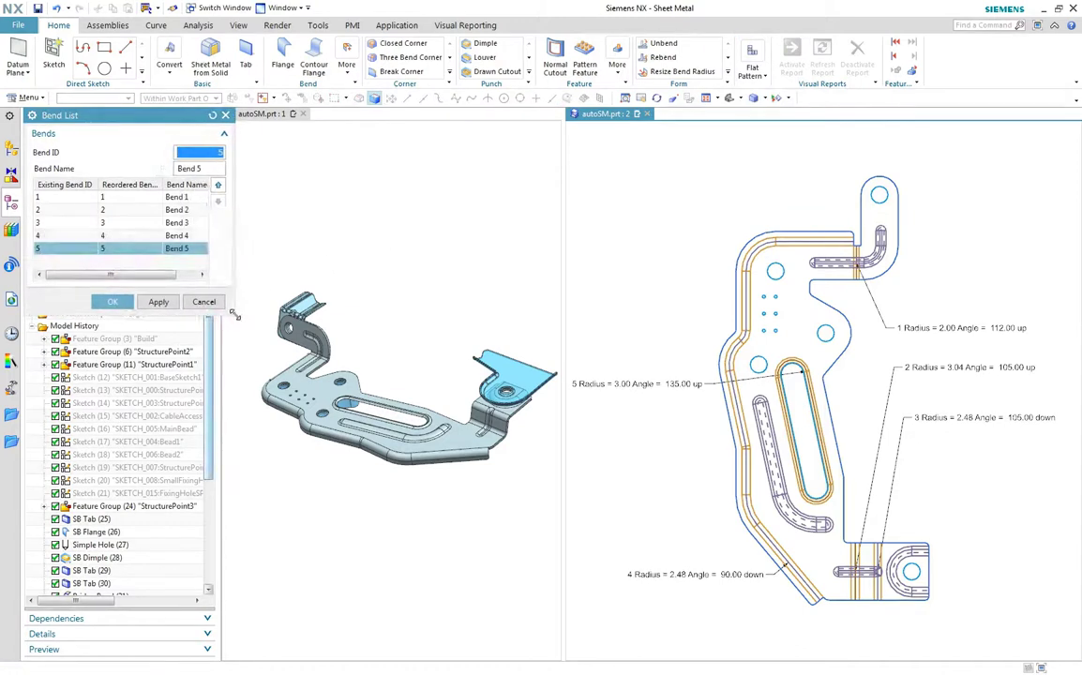
click(220, 186)
click(220, 185)
click(220, 186)
click(220, 185)
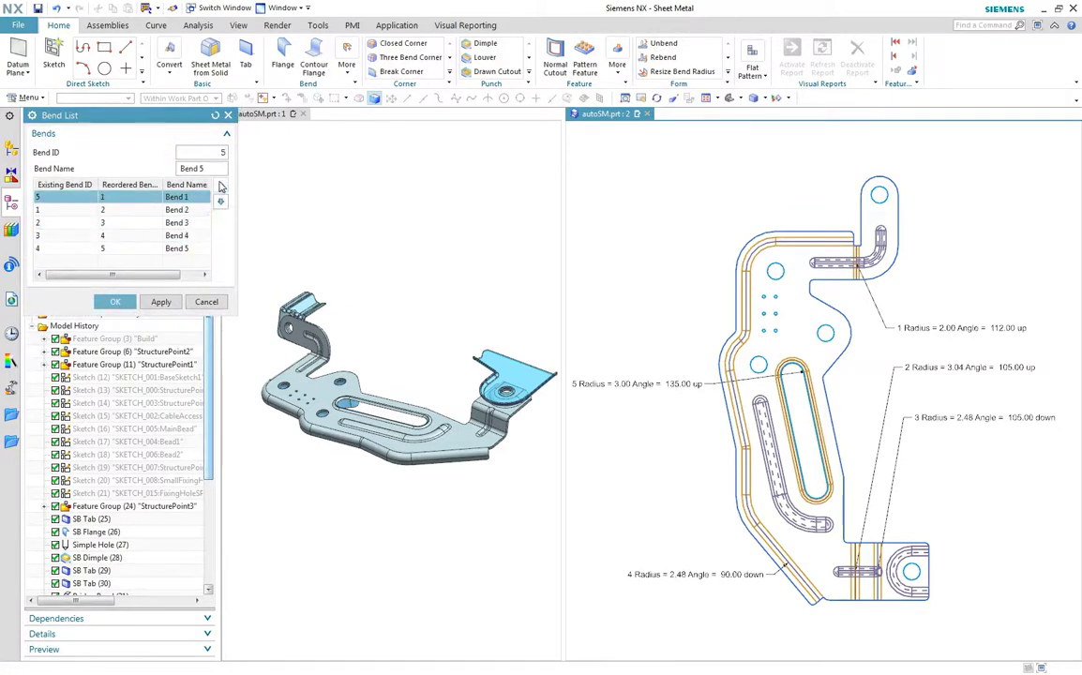
click(97, 250)
click(220, 186)
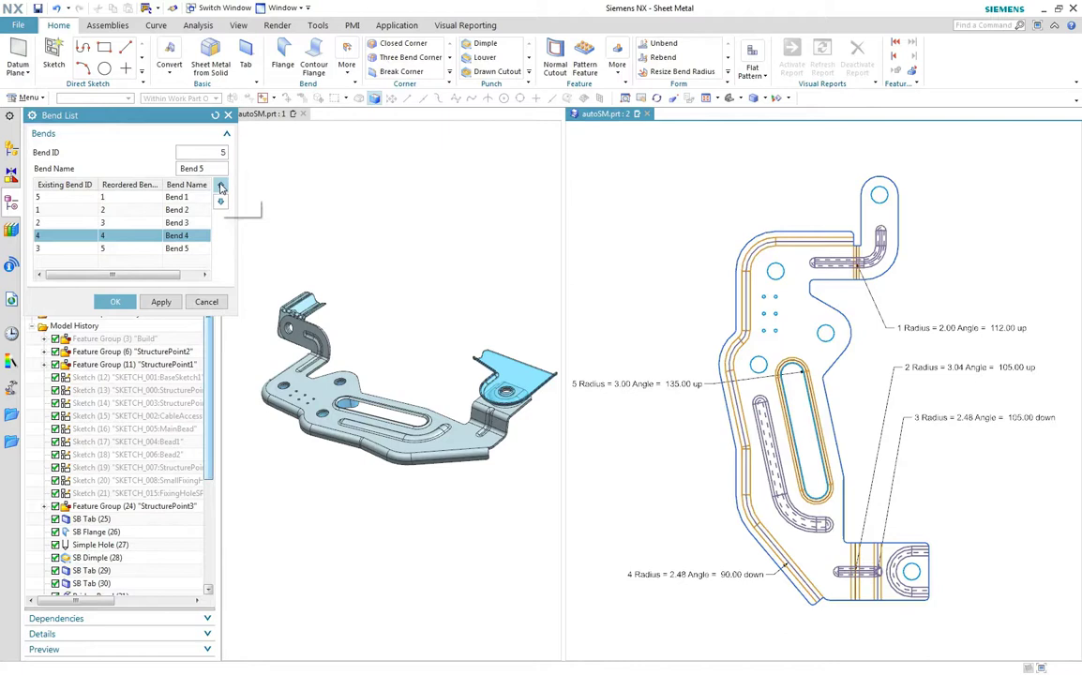
click(220, 186)
click(220, 185)
click(47, 246)
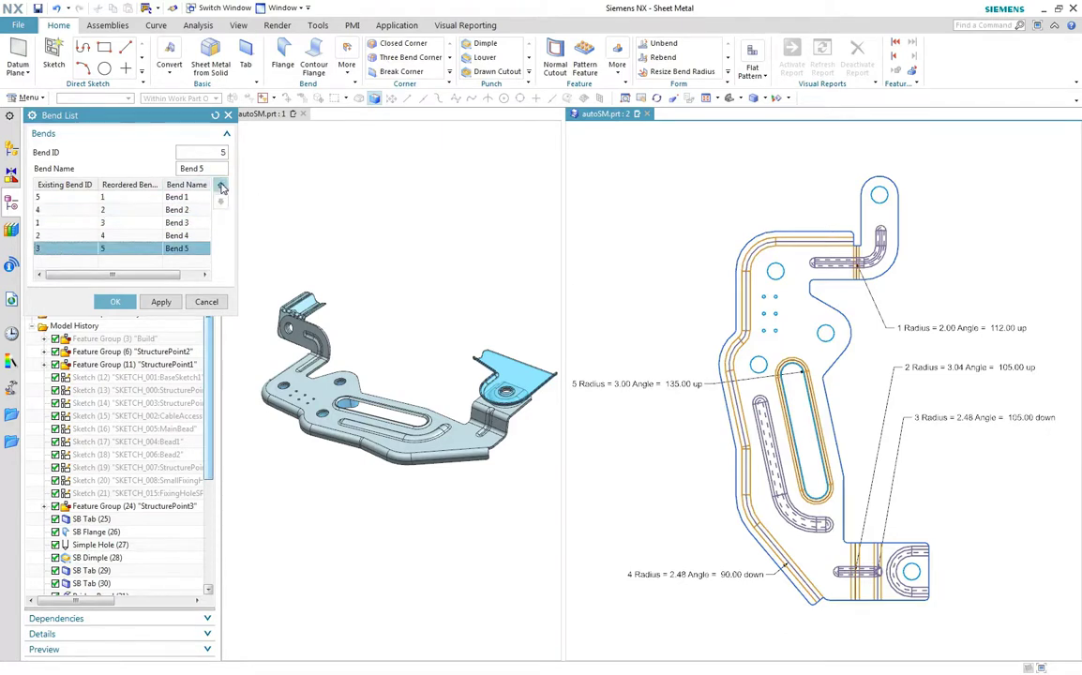
click(220, 185)
click(220, 185)
click(114, 301)
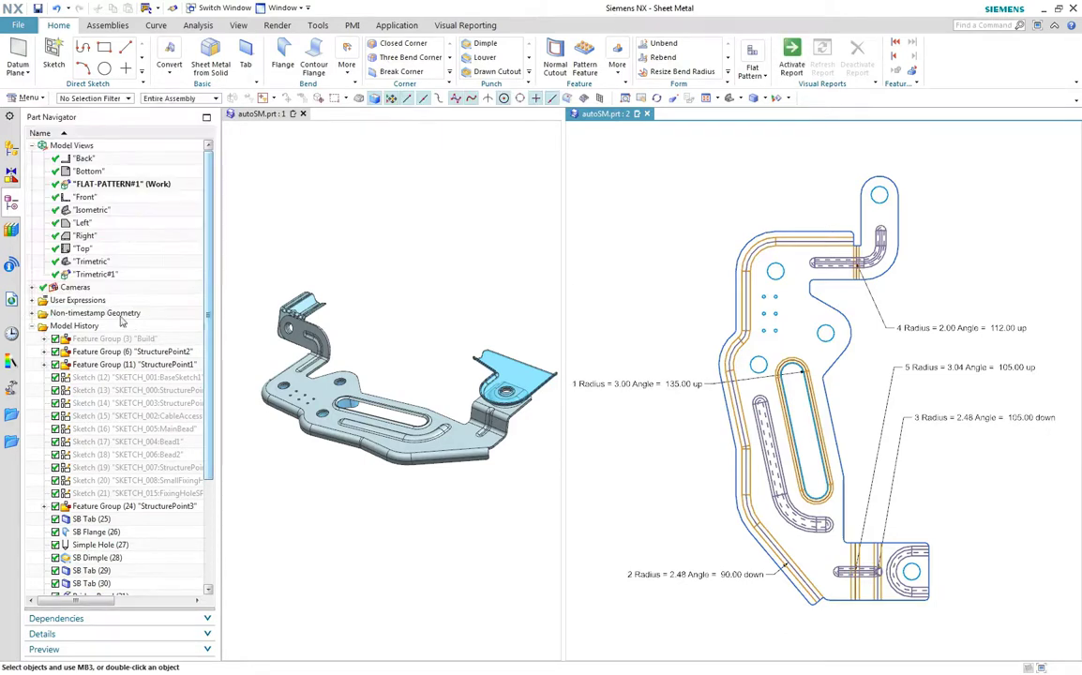
Review the Flat Pattern (43) properties in the traditional attribute editor, then close them.
click(33, 146)
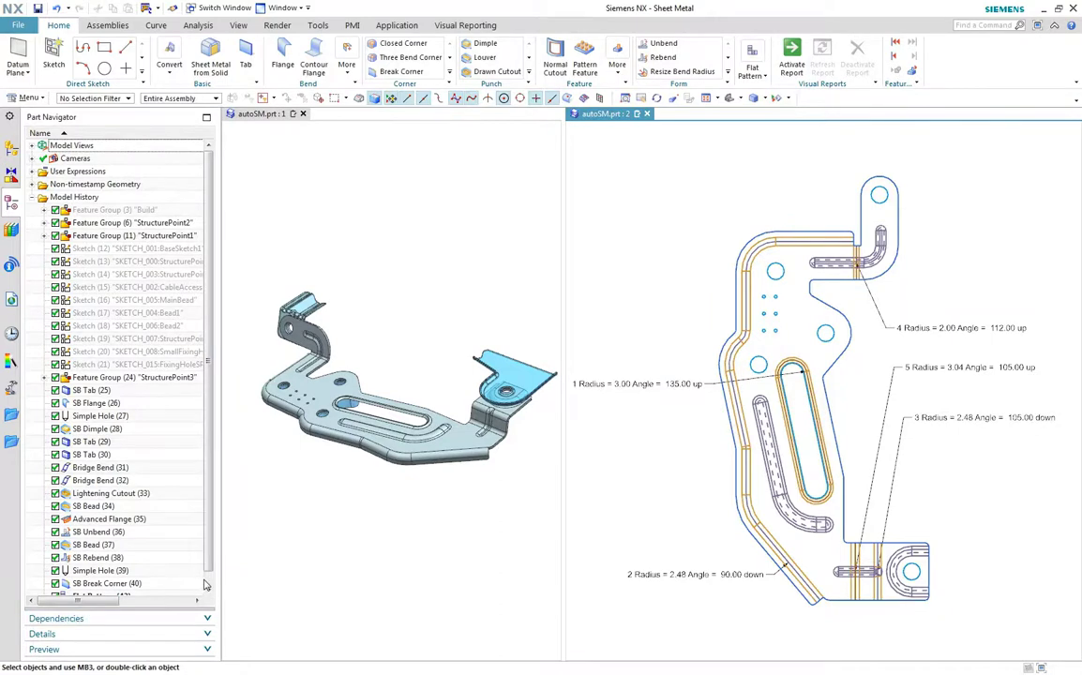
click(208, 586)
right_click(124, 586)
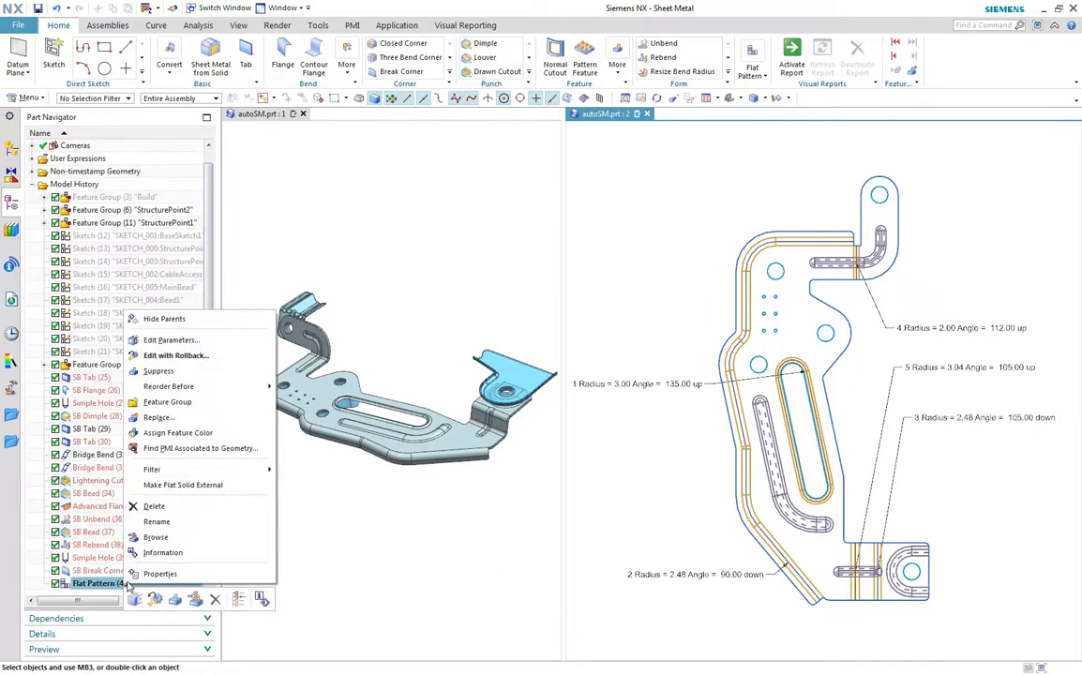
click(148, 581)
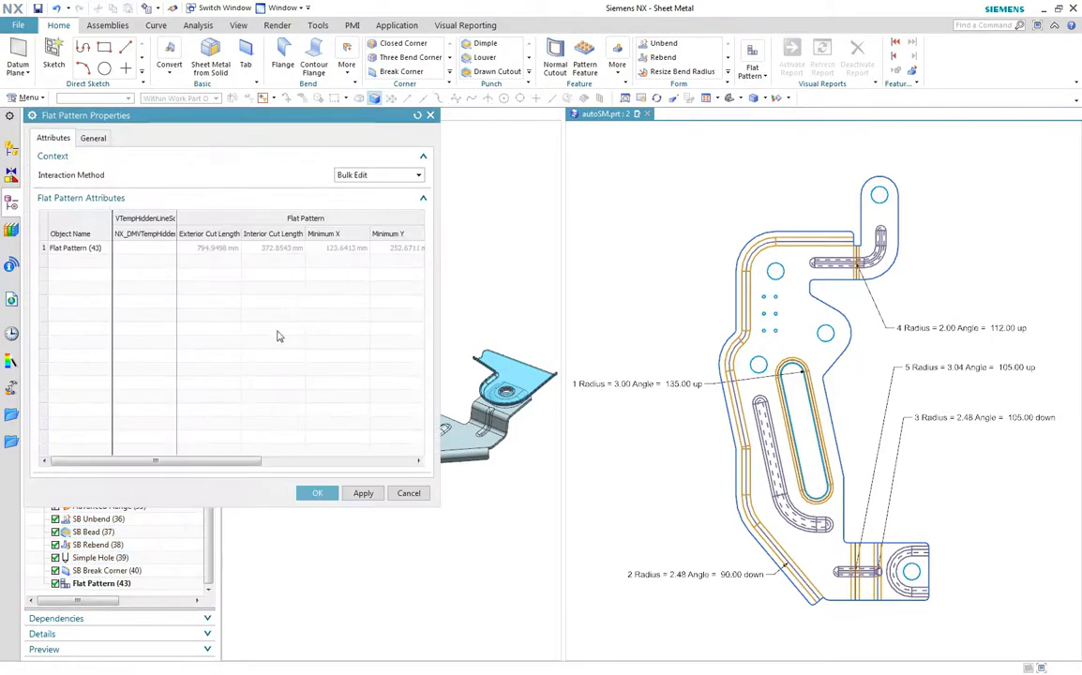
click(367, 175)
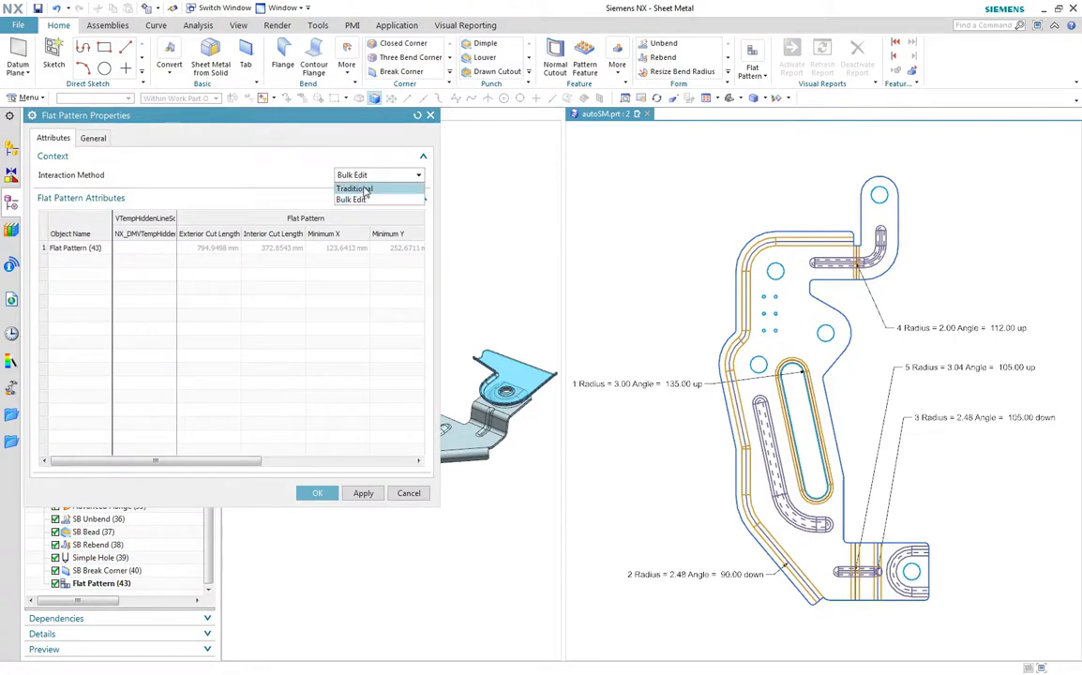
click(366, 189)
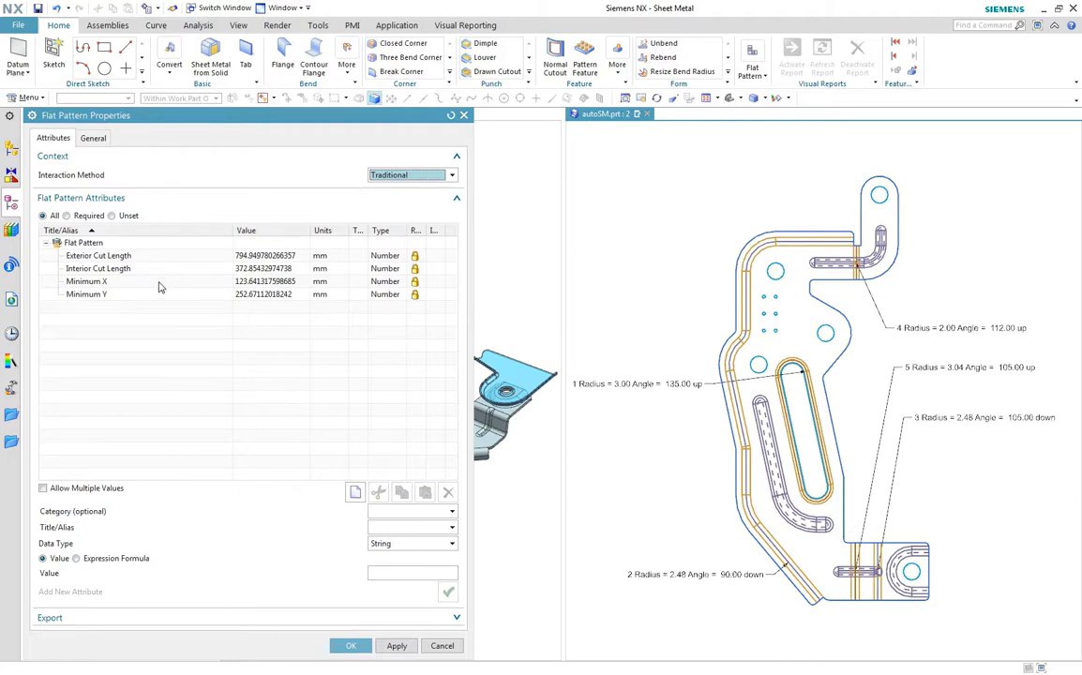
click(441, 646)
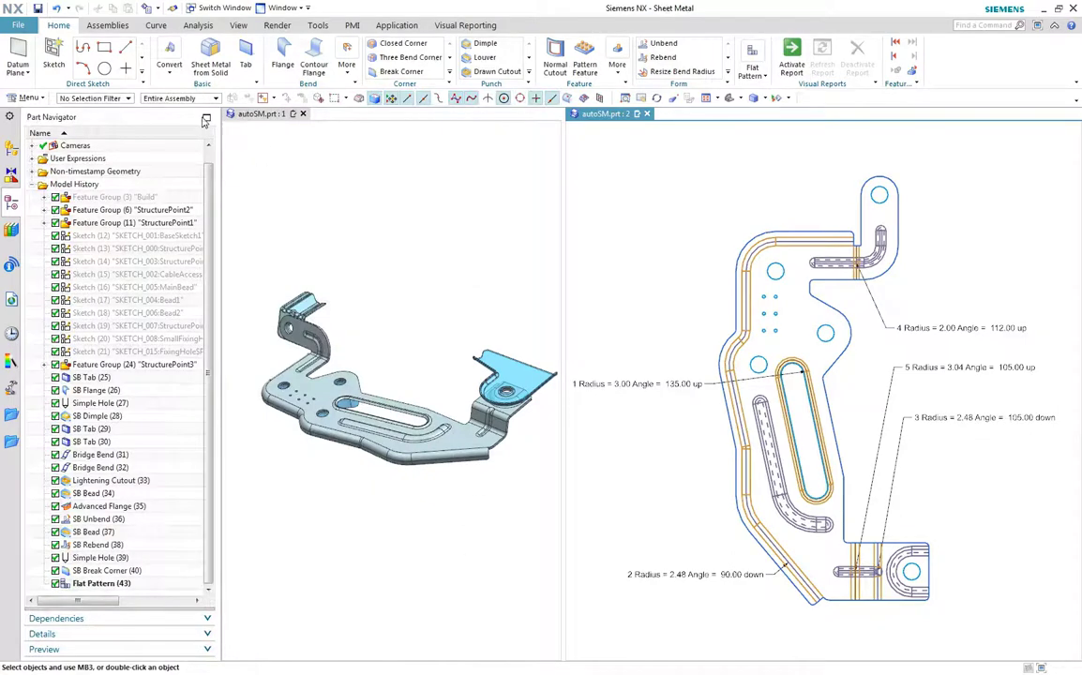
In Sheet Metal preferences, set the flat-pattern hole treatment to CenterMark.
click(15, 28)
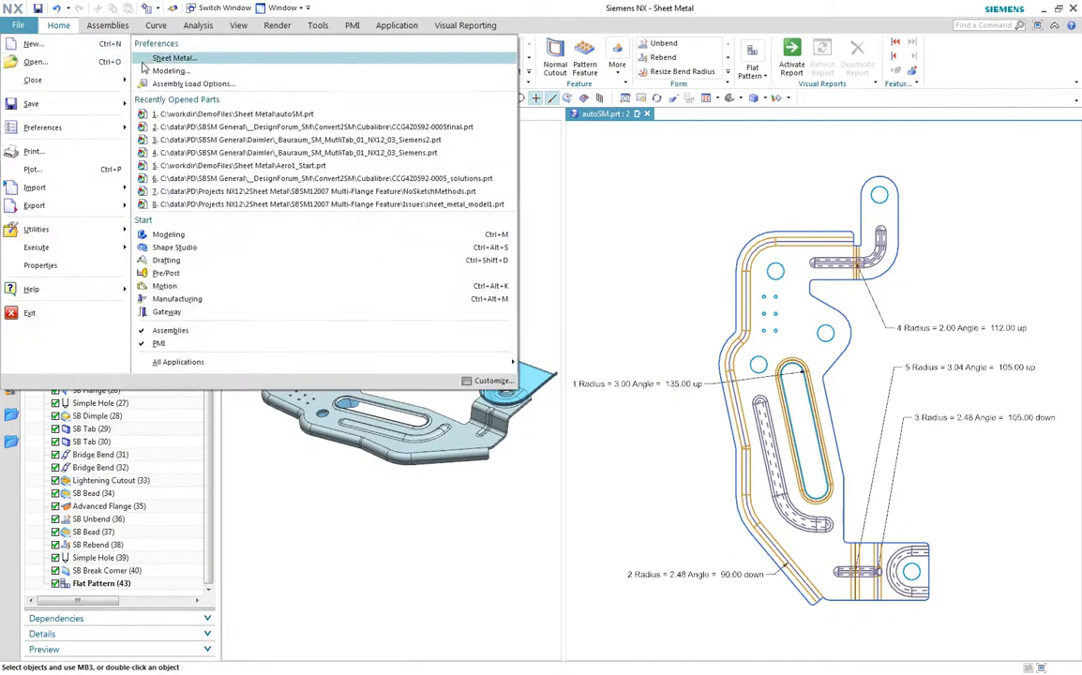
key(Escape)
click(160, 67)
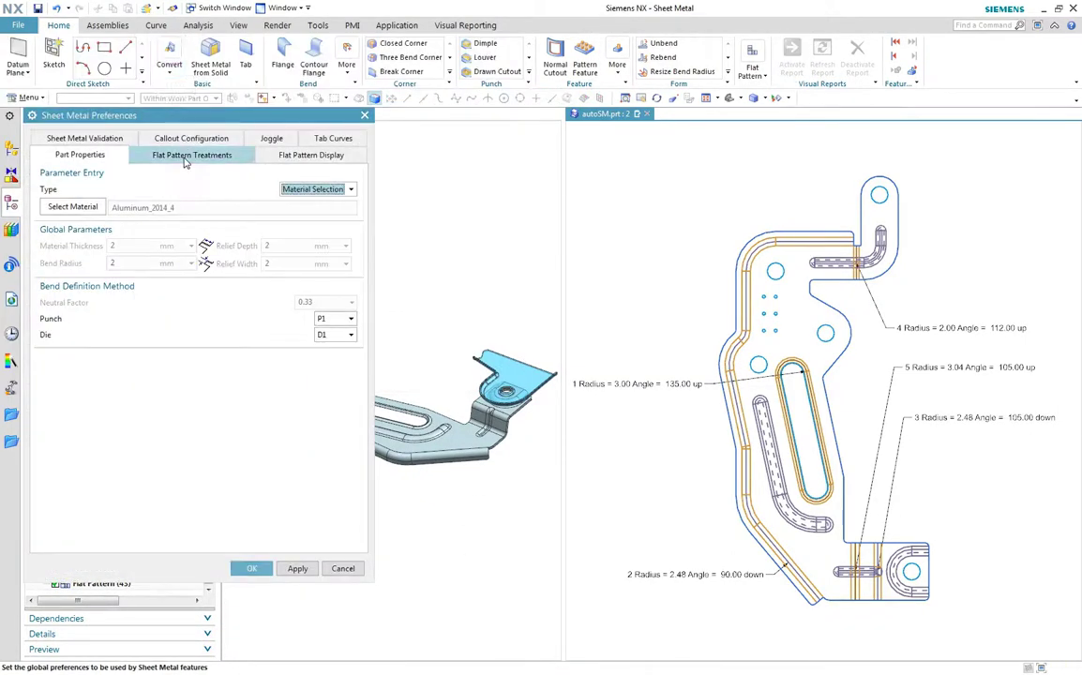
click(186, 157)
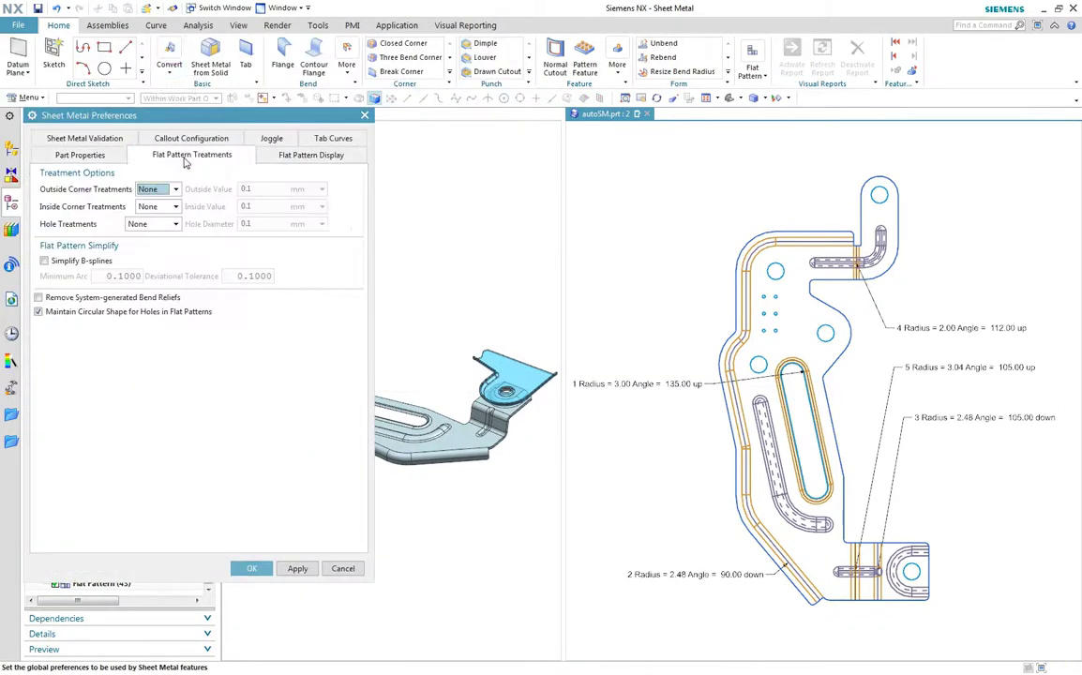
click(175, 225)
click(159, 249)
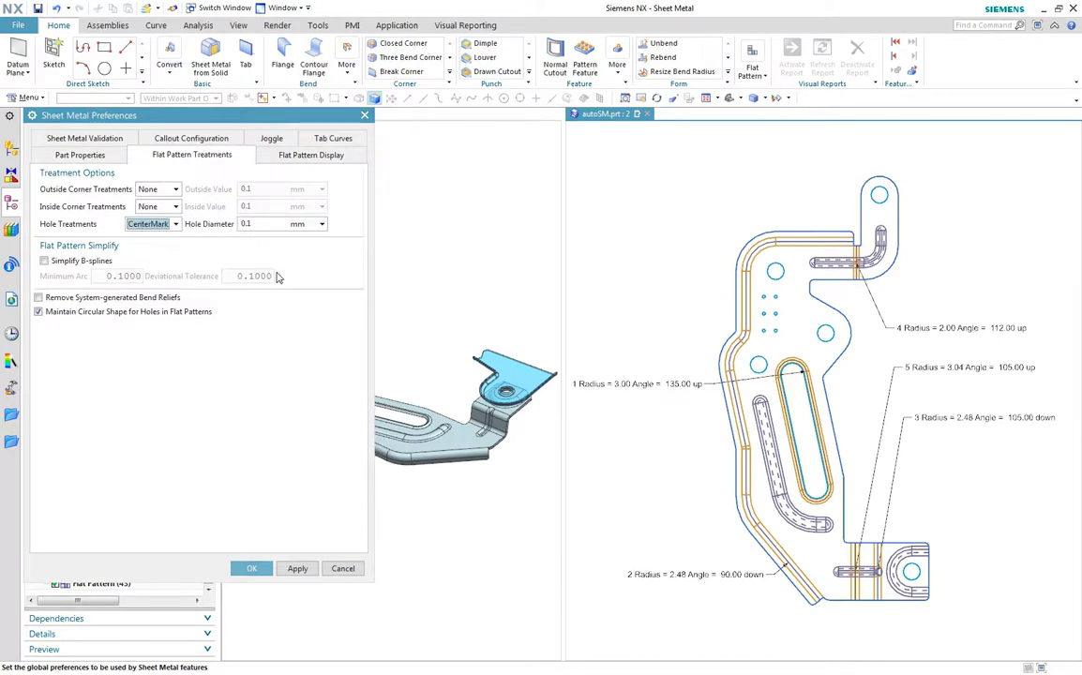
Set the hole diameter formula to Sheet_Metal_Material_Thickness (2 mm) and apply it to the part.
click(321, 226)
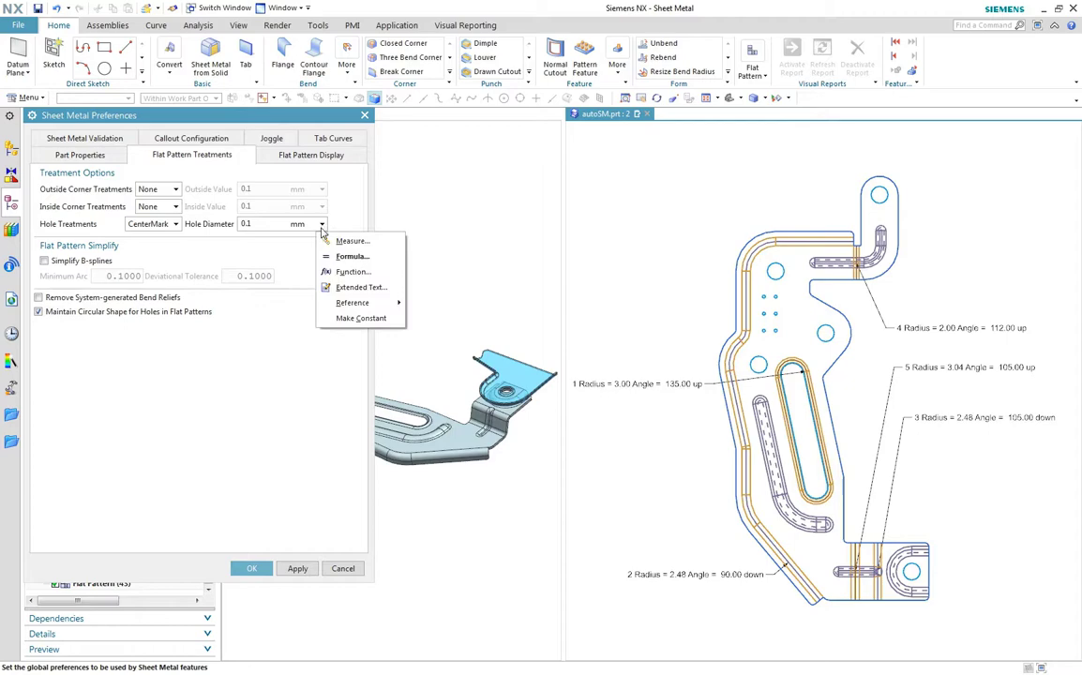
click(349, 257)
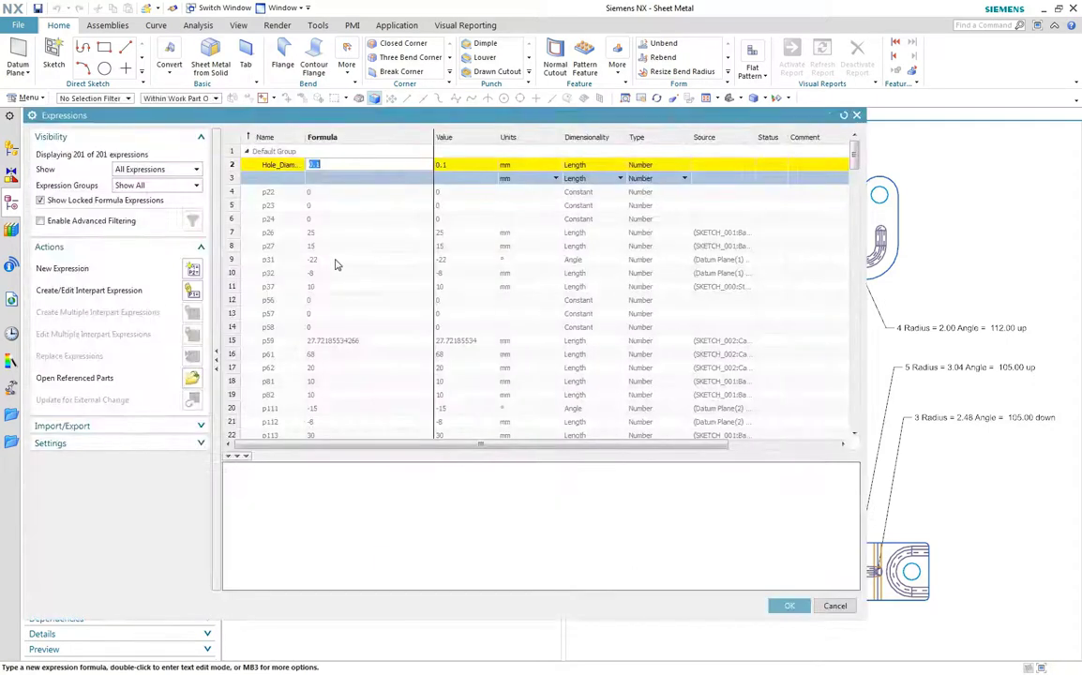
text(sheet)
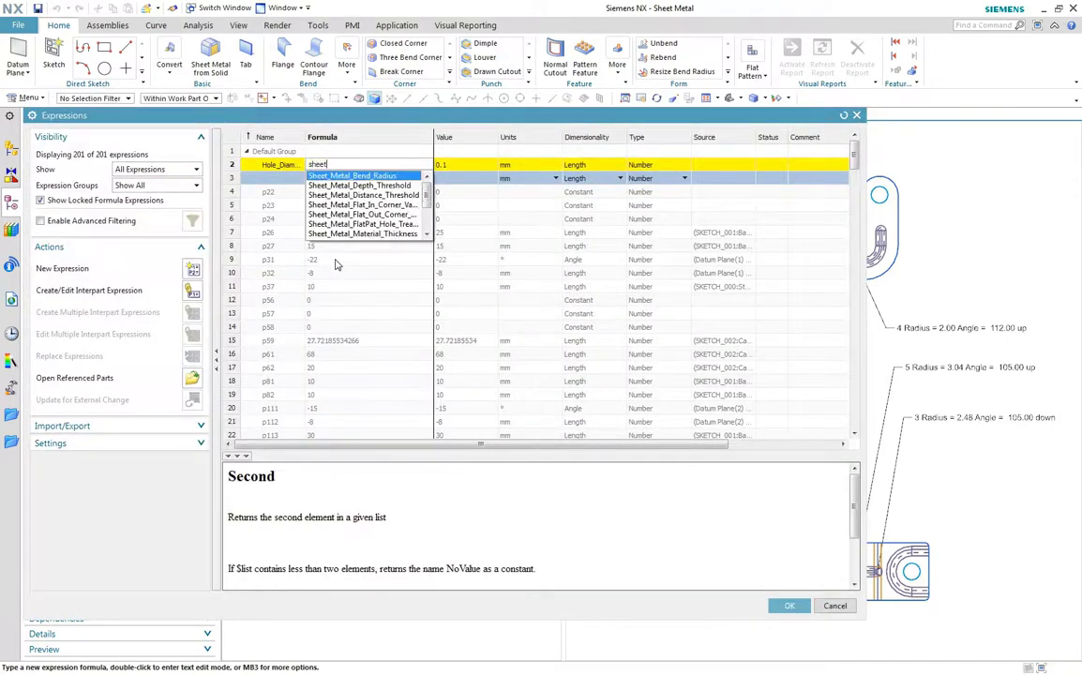
click(353, 236)
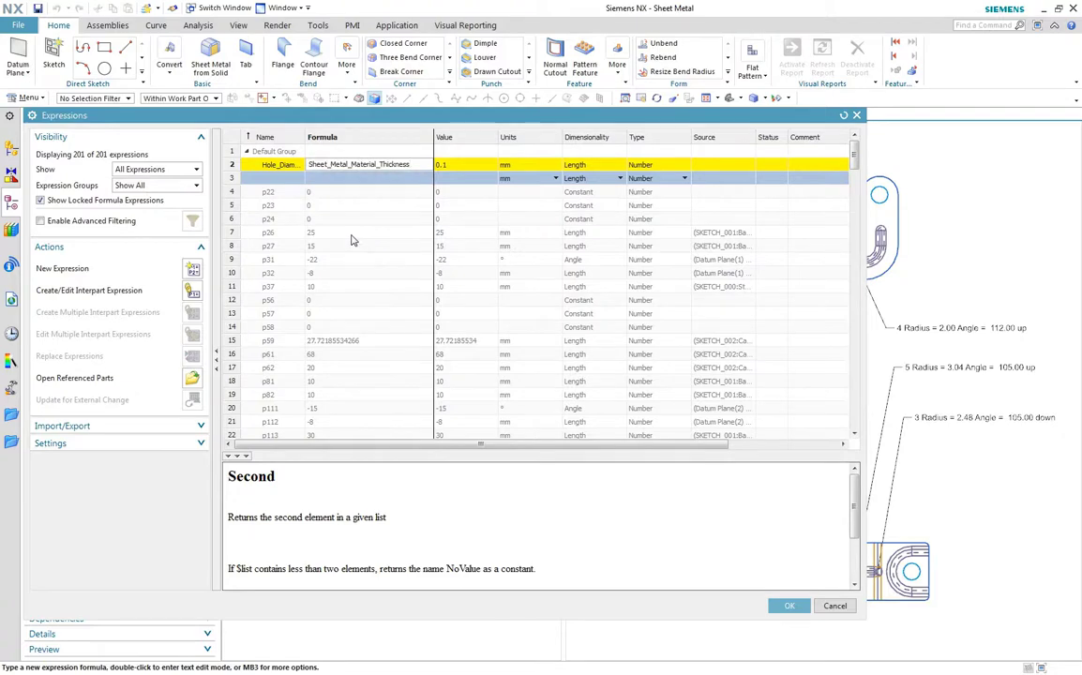
key(Return)
click(789, 607)
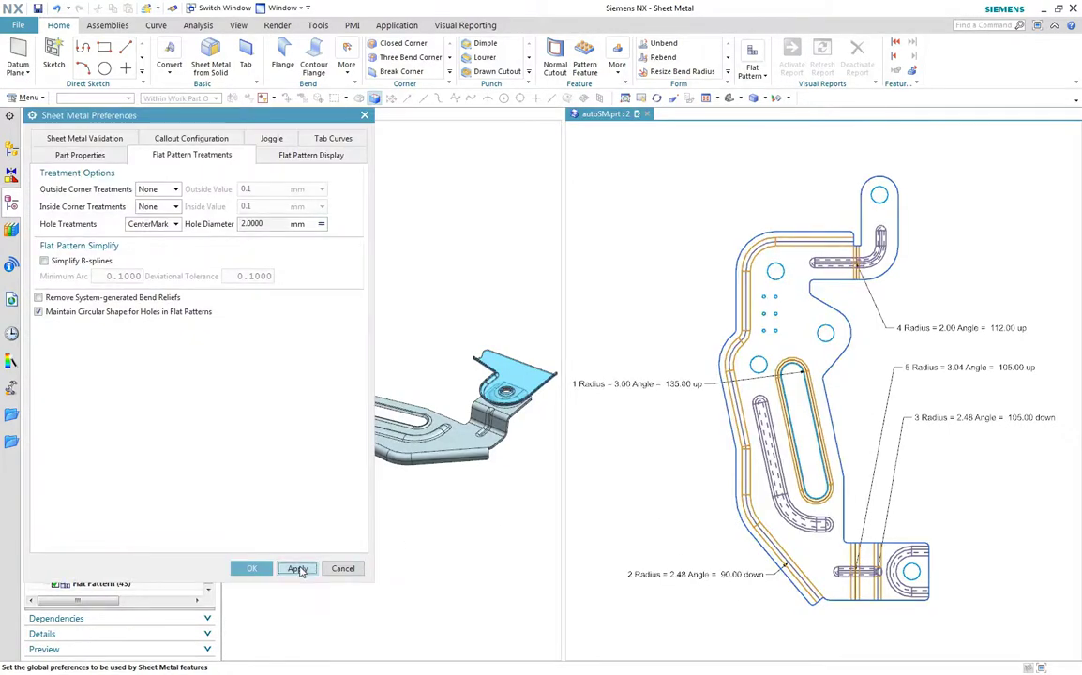
click(297, 569)
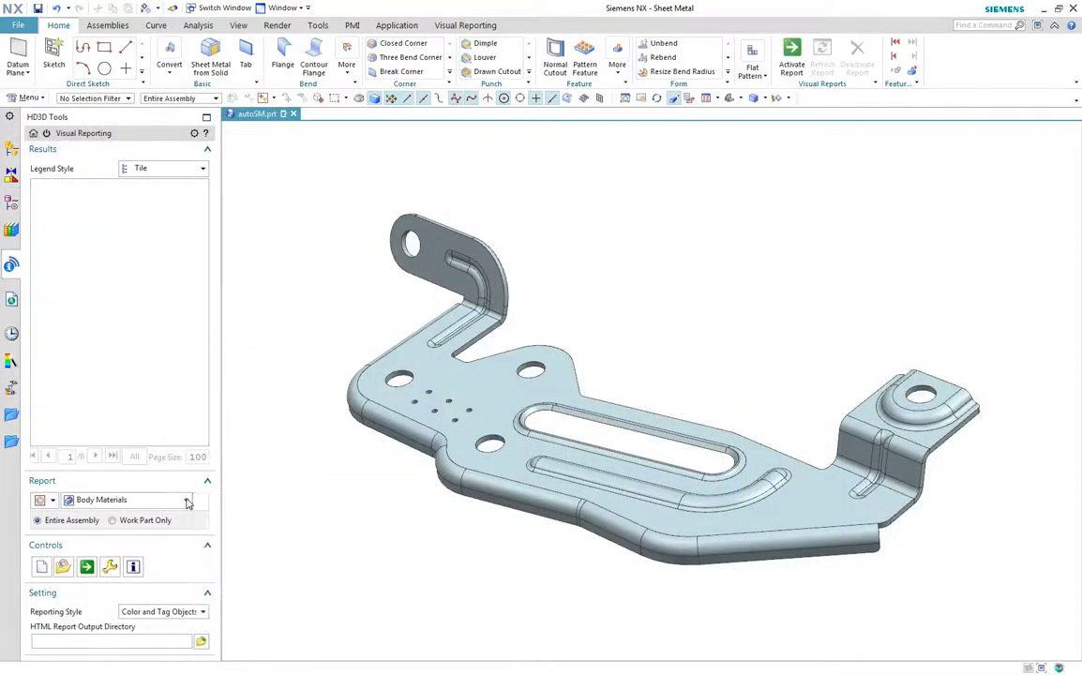
Show the Sheet Metal Bend Radius report, then the Sheet Metal Face Type report, and fit the view.
click(184, 501)
scroll(175, 415, down, 5)
scroll(177, 412, down, 2)
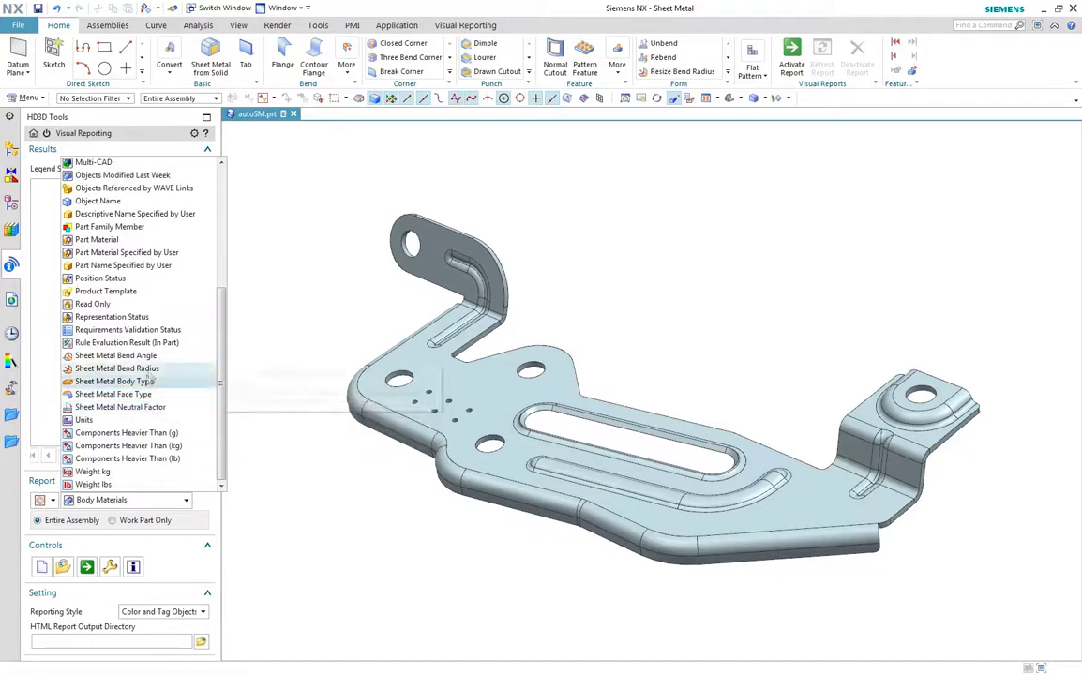
click(148, 369)
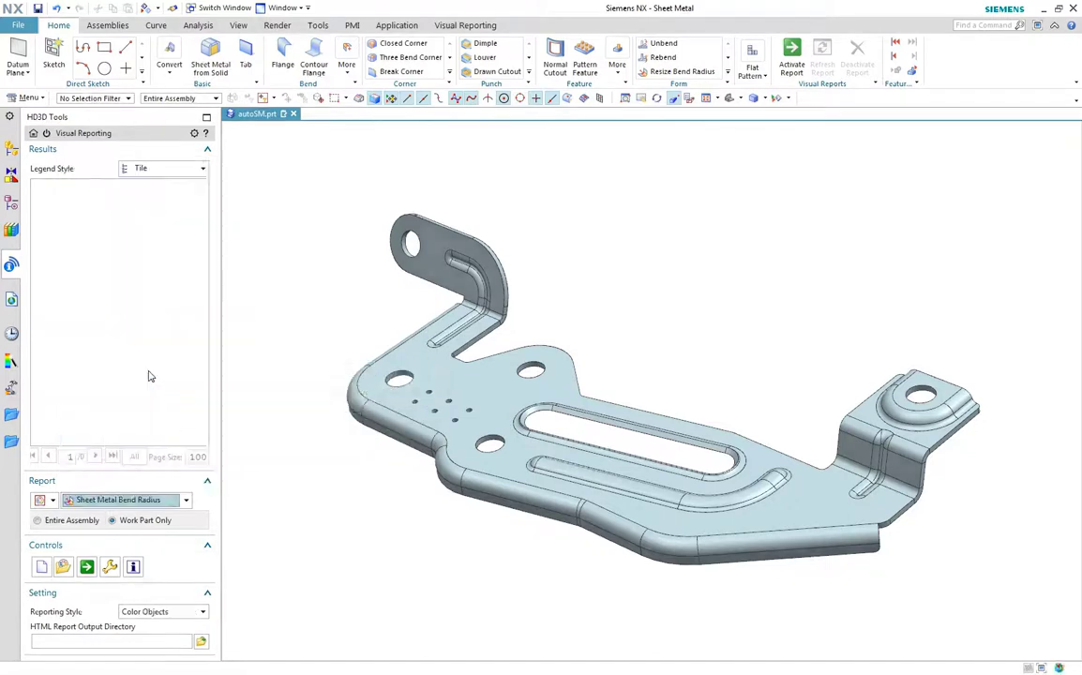
click(86, 566)
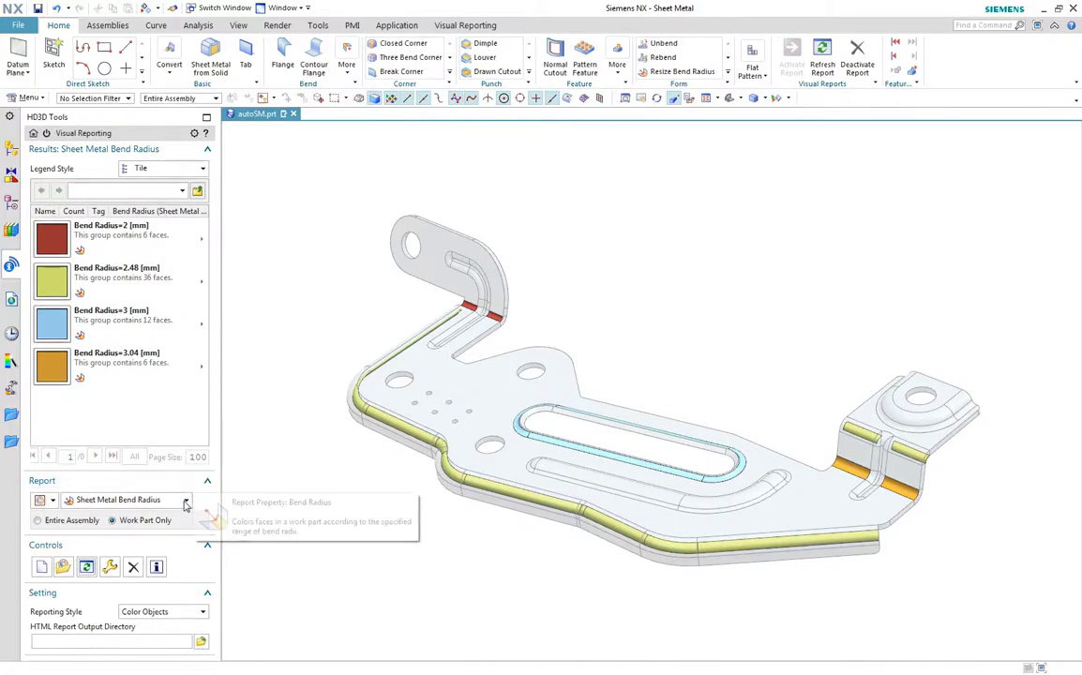
scroll(185, 500, up, 1)
click(85, 568)
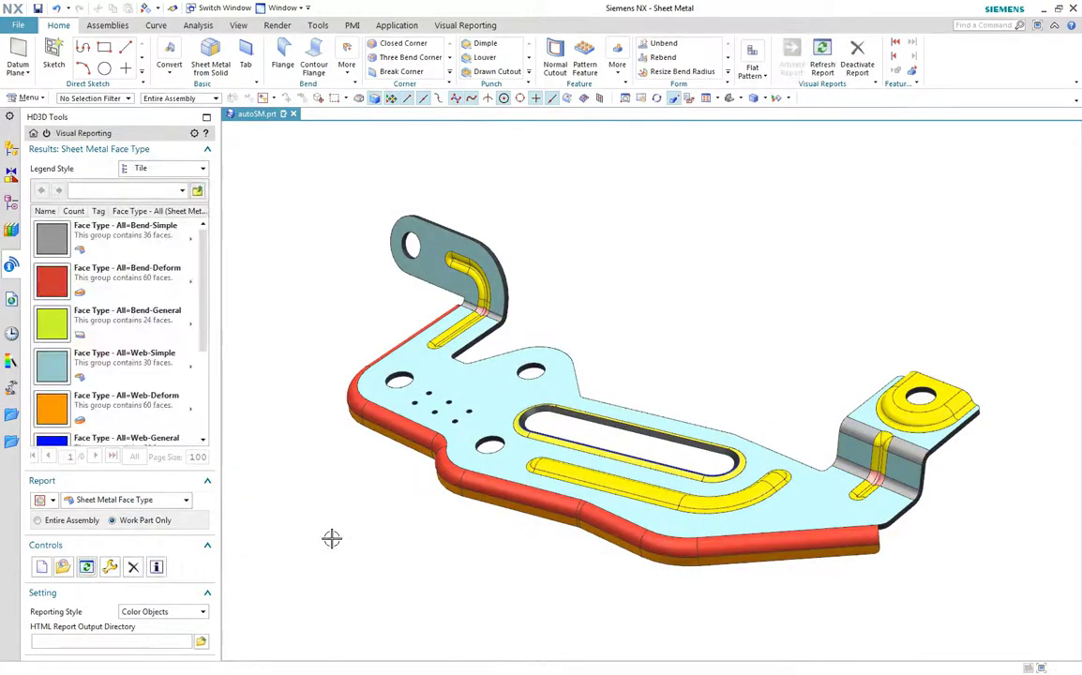
key(Home)
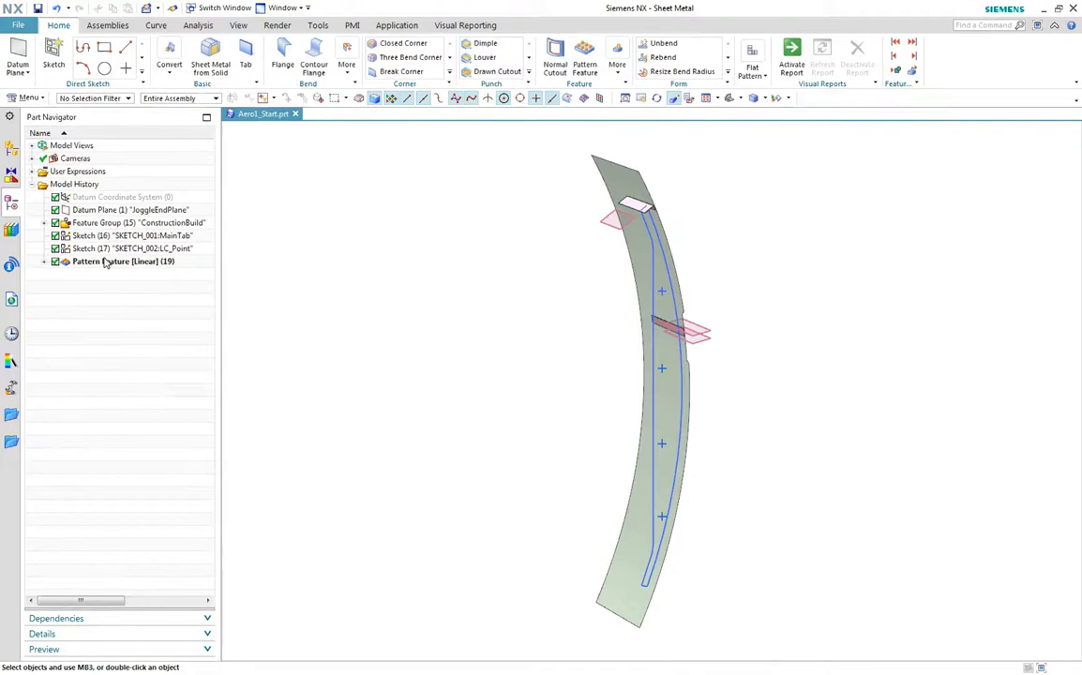
Set the sheet metal material to library Aluminum_2014_10, 3.0 mm thick, T6 temper.
click(21, 25)
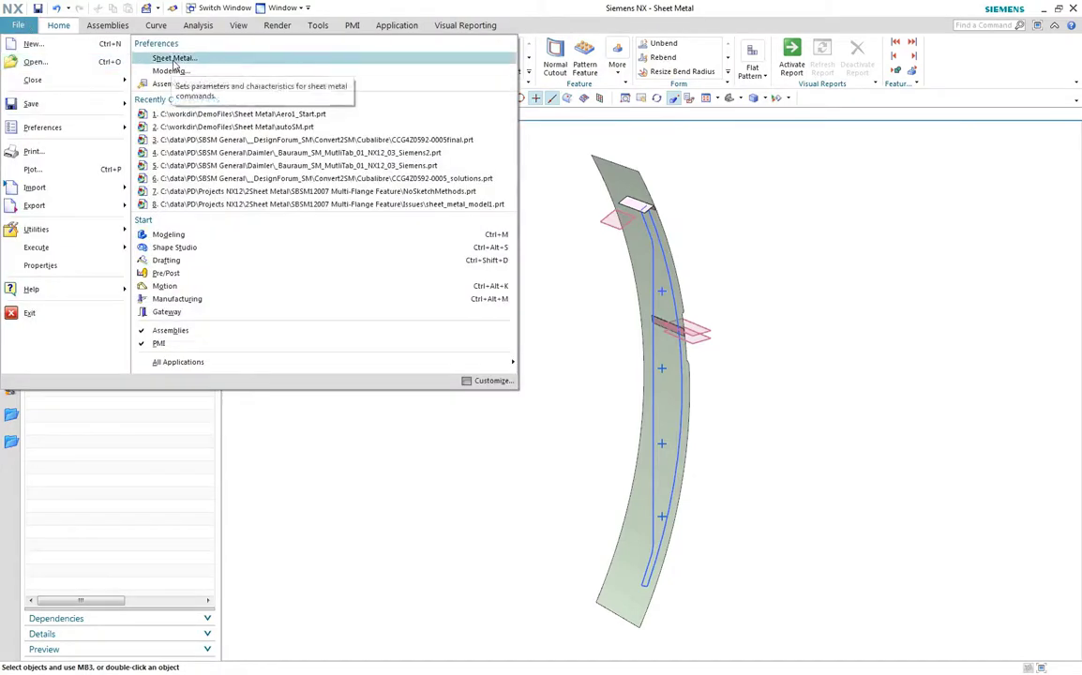
click(157, 59)
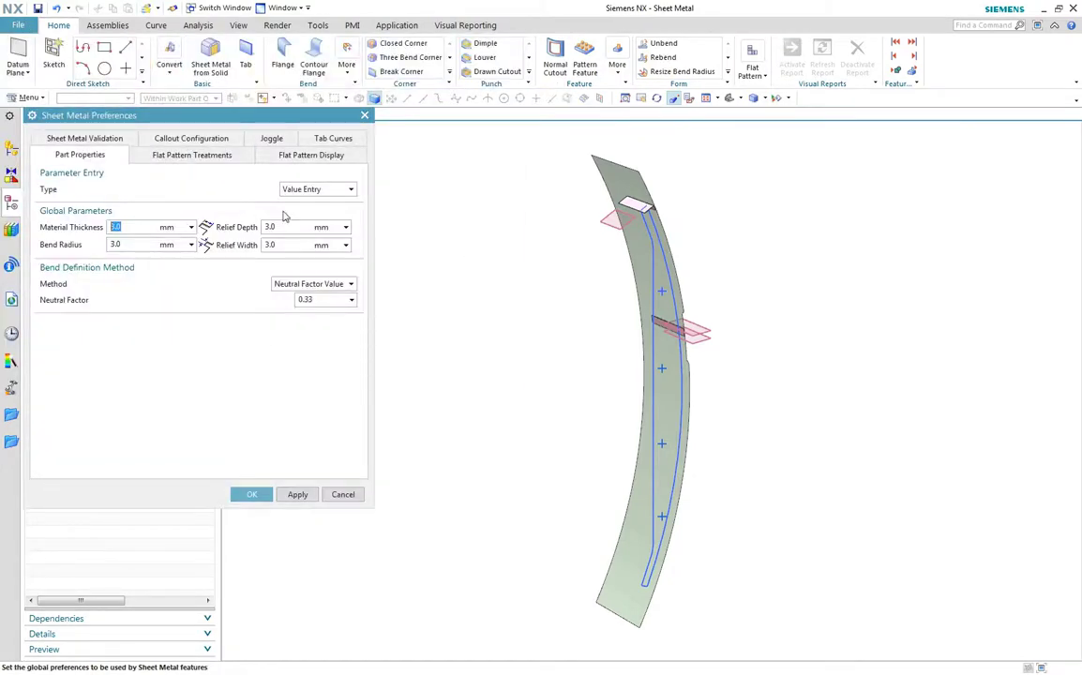
click(303, 192)
click(310, 214)
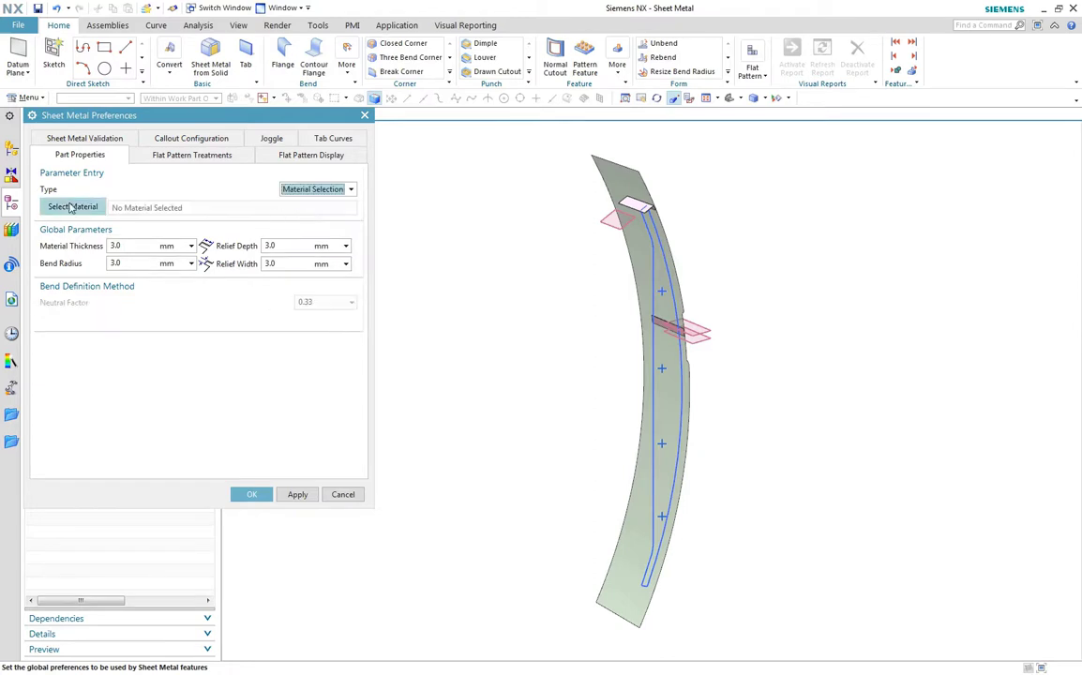
click(62, 187)
click(155, 202)
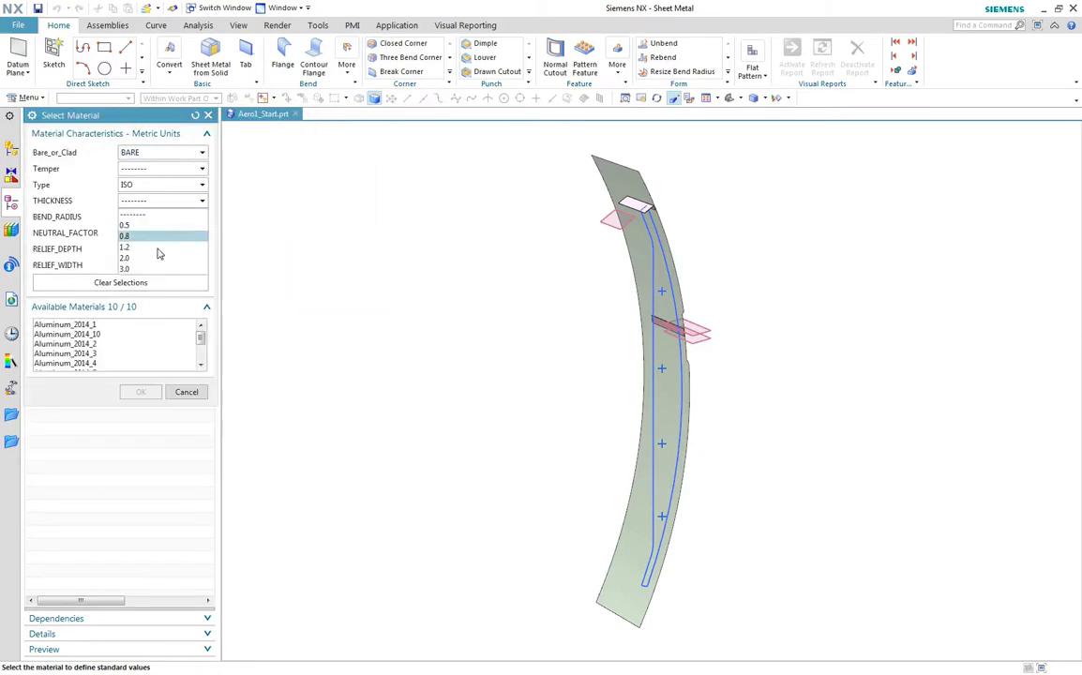
click(158, 270)
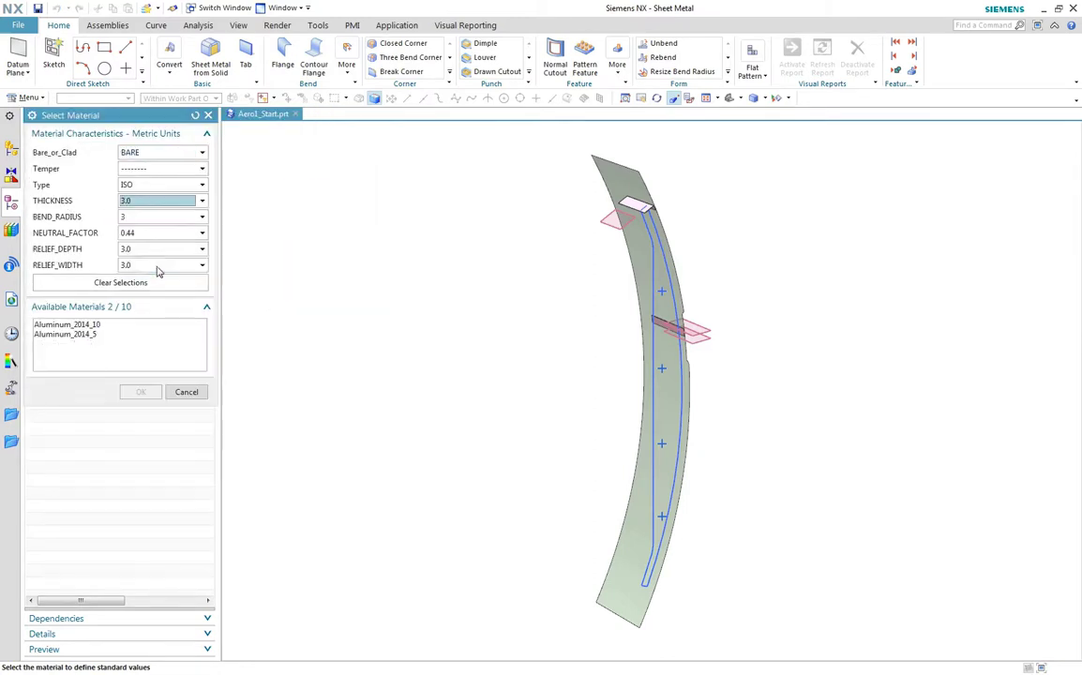
click(132, 172)
click(136, 206)
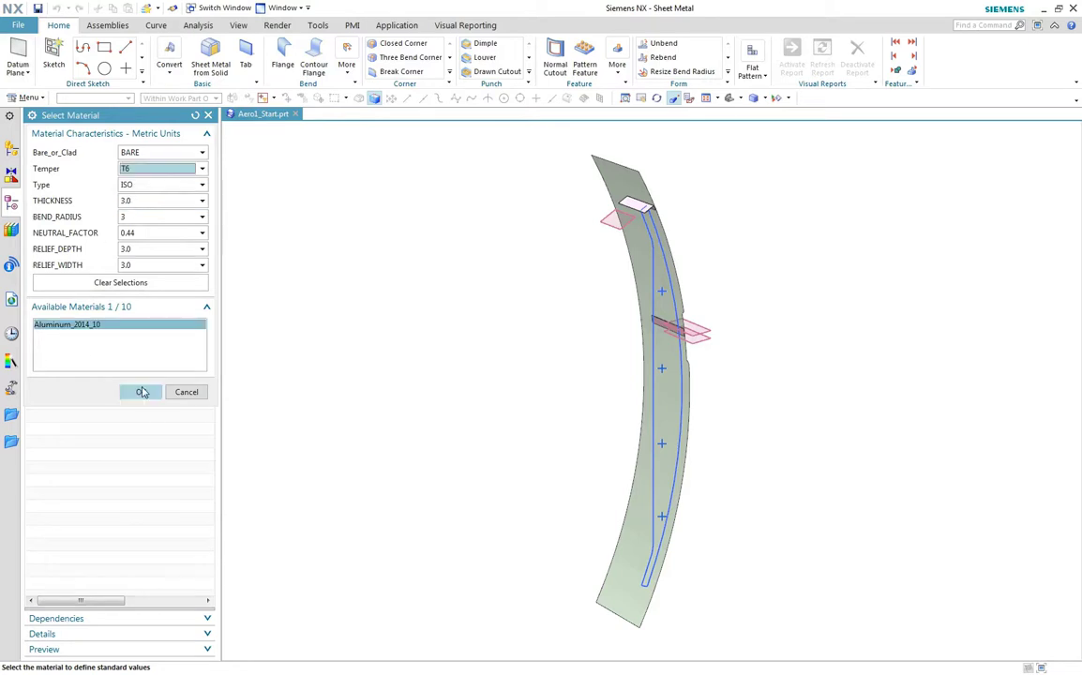
click(141, 393)
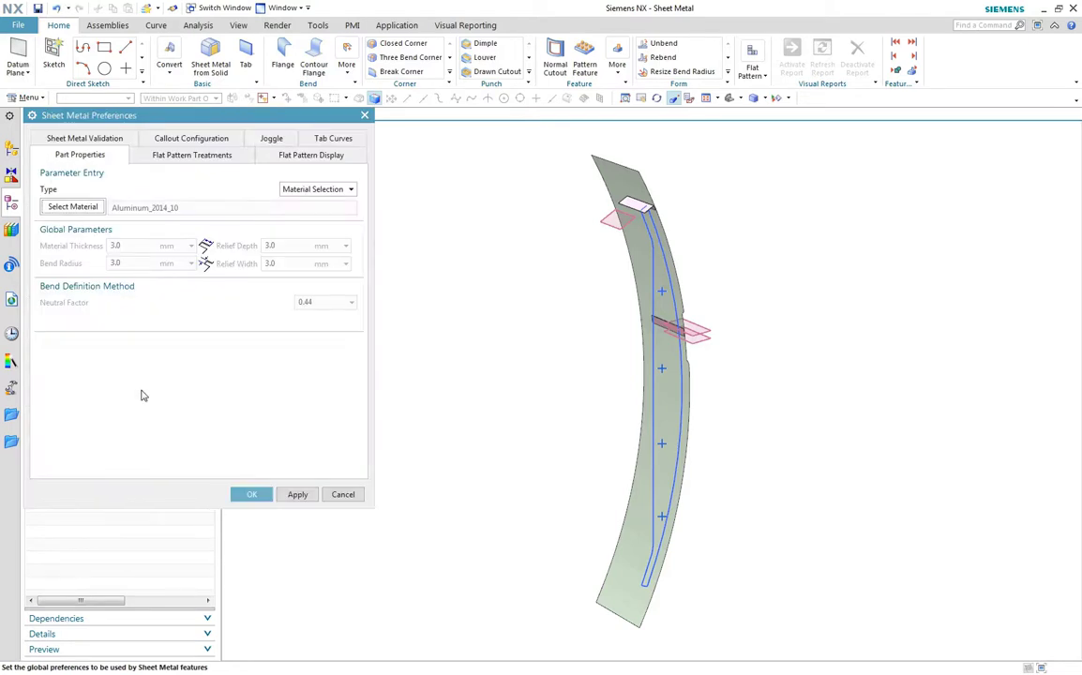
click(249, 494)
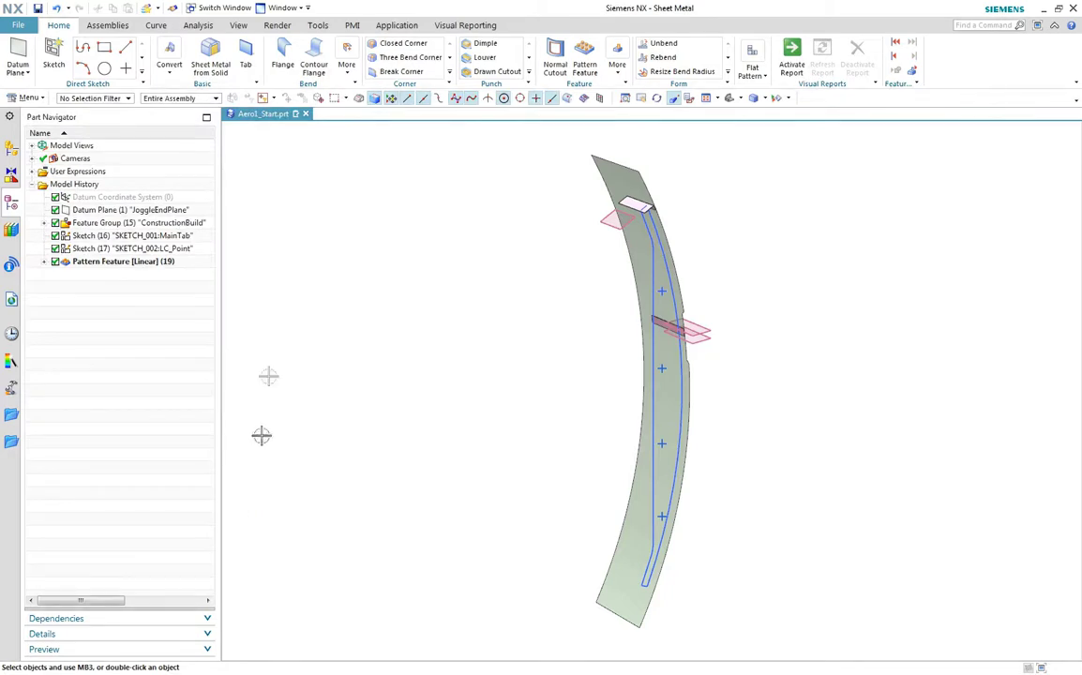
Create a 3 mm base tab from the sketched region's boundary curves on the curved sheet.
click(245, 57)
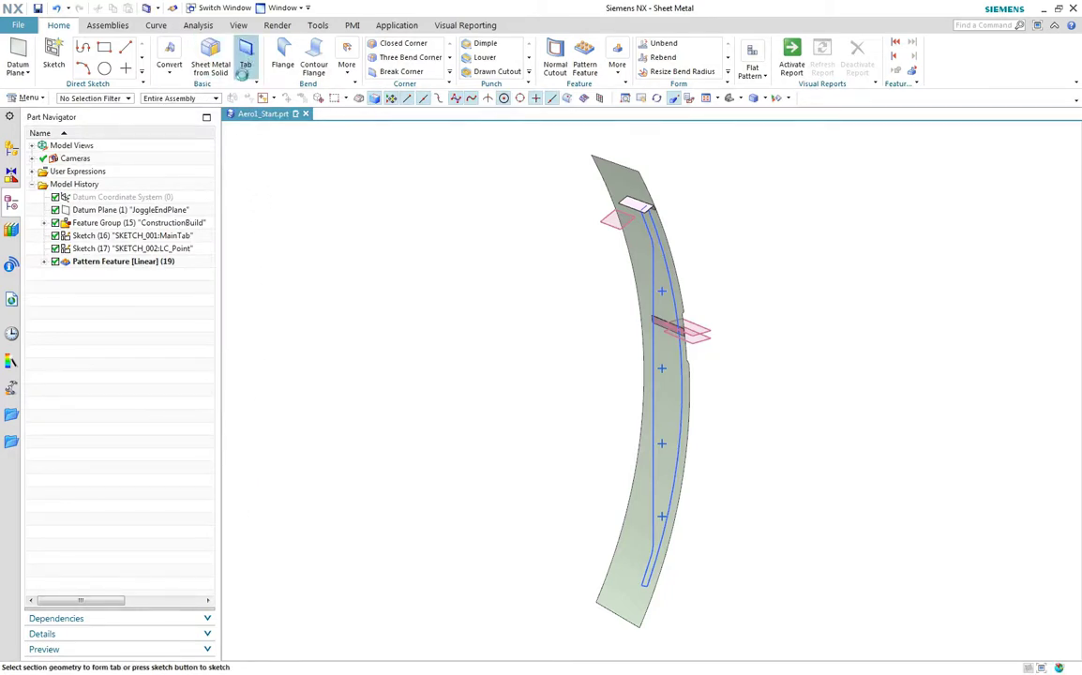
click(430, 99)
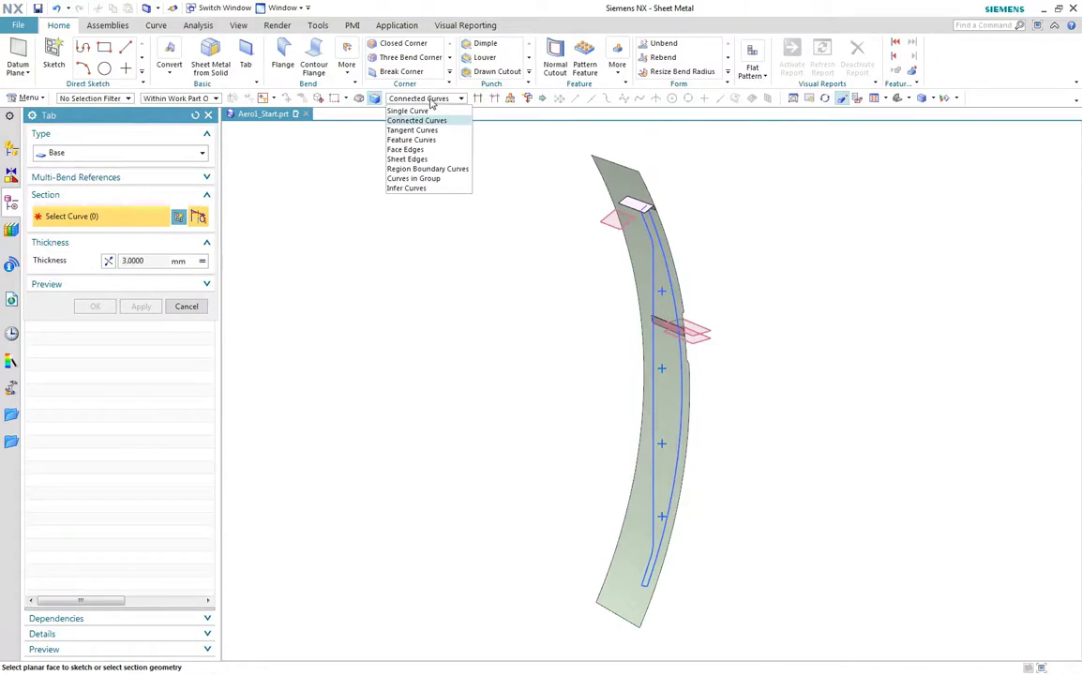
click(424, 169)
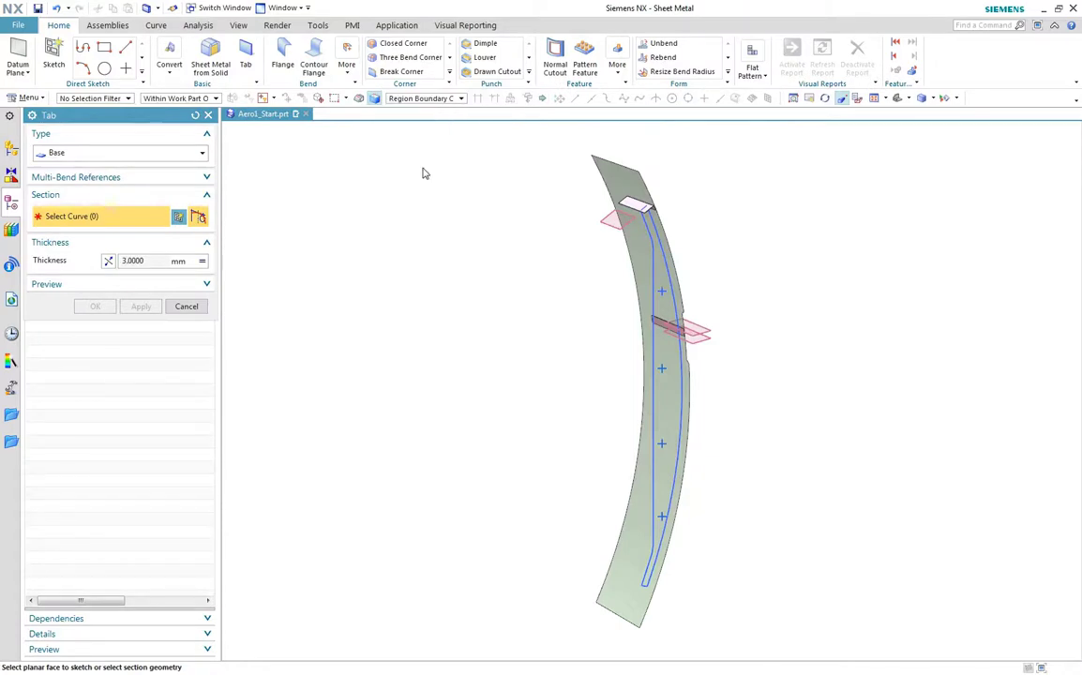
click(658, 274)
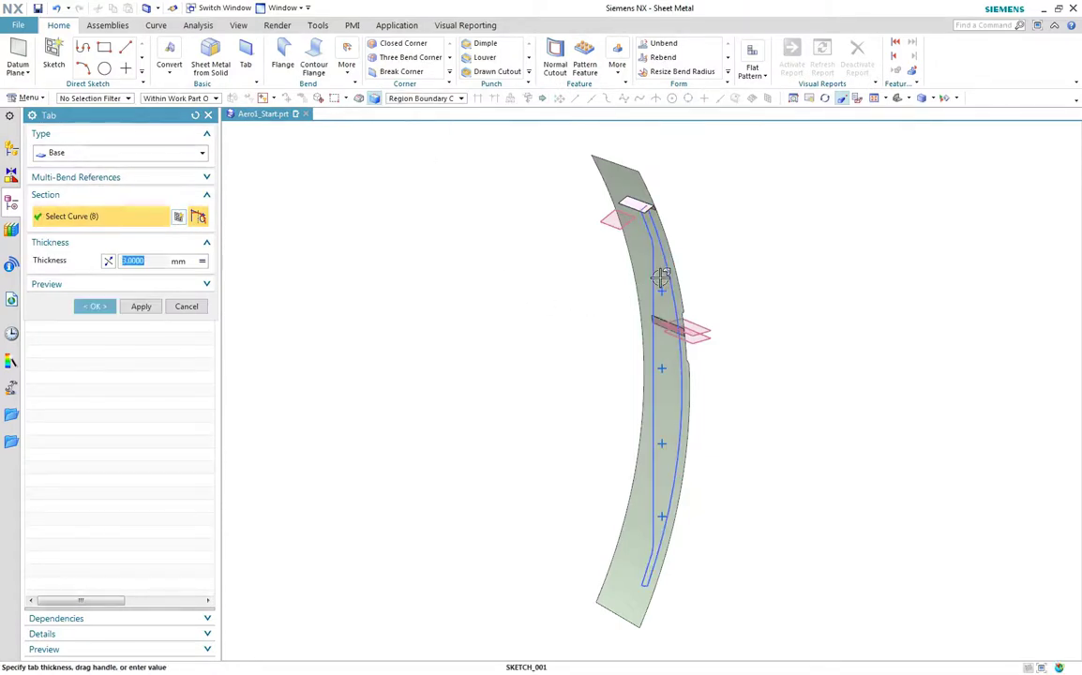
click(89, 308)
Add an advanced flange on the tab's long curved edge extending to a reference face, length inferred.
scroll(333, 181, down, 5)
click(347, 63)
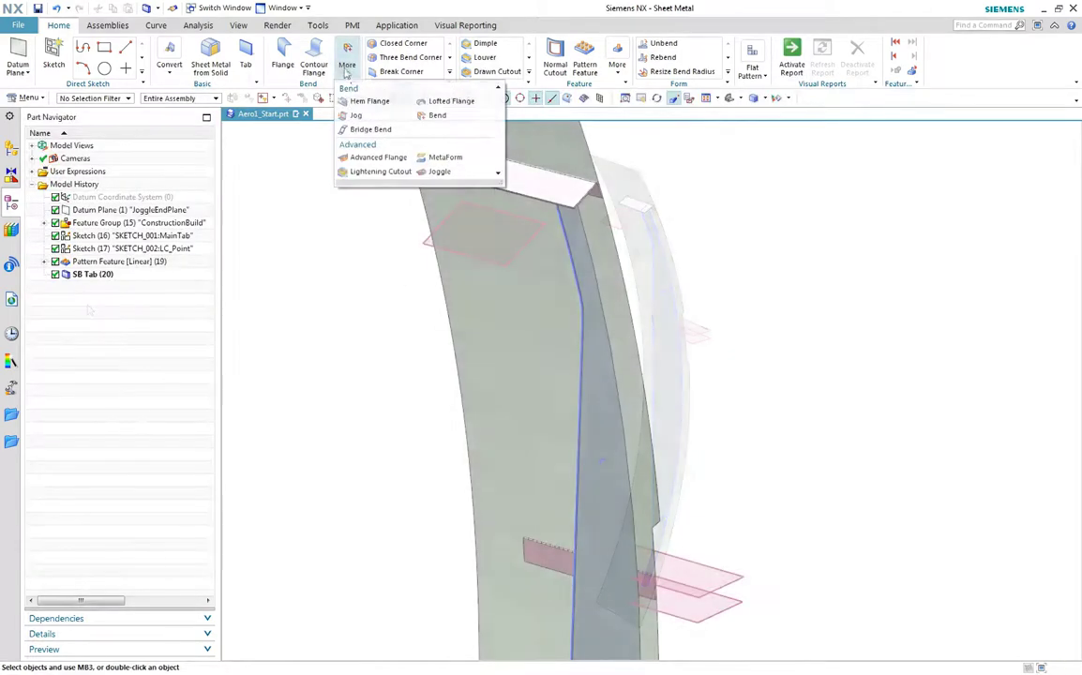
click(355, 157)
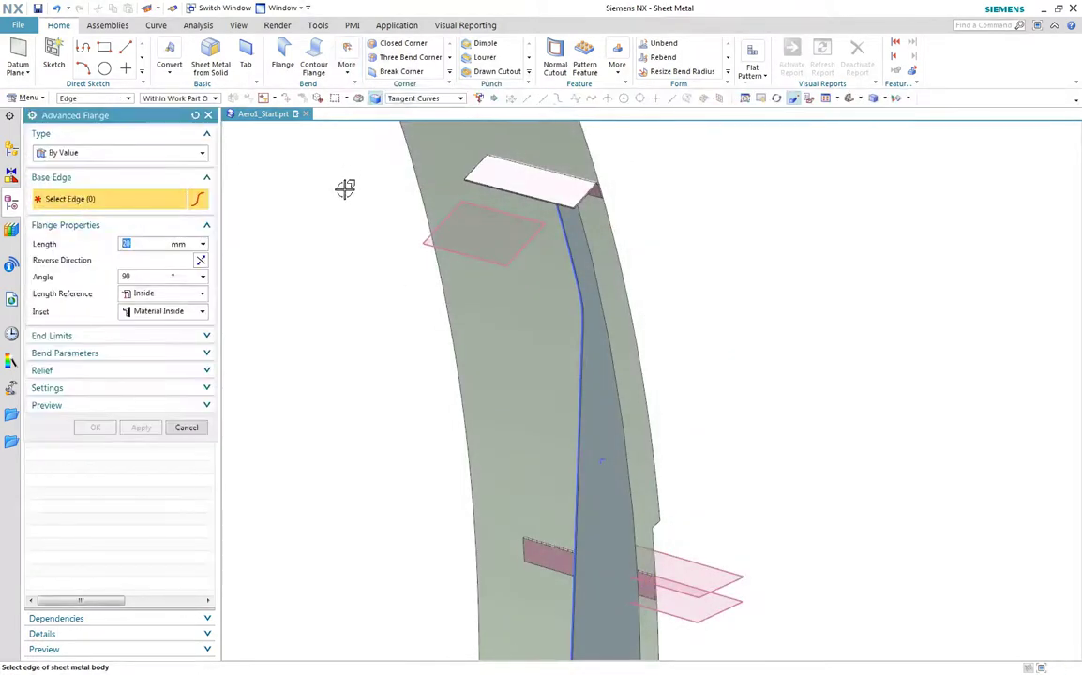
click(593, 253)
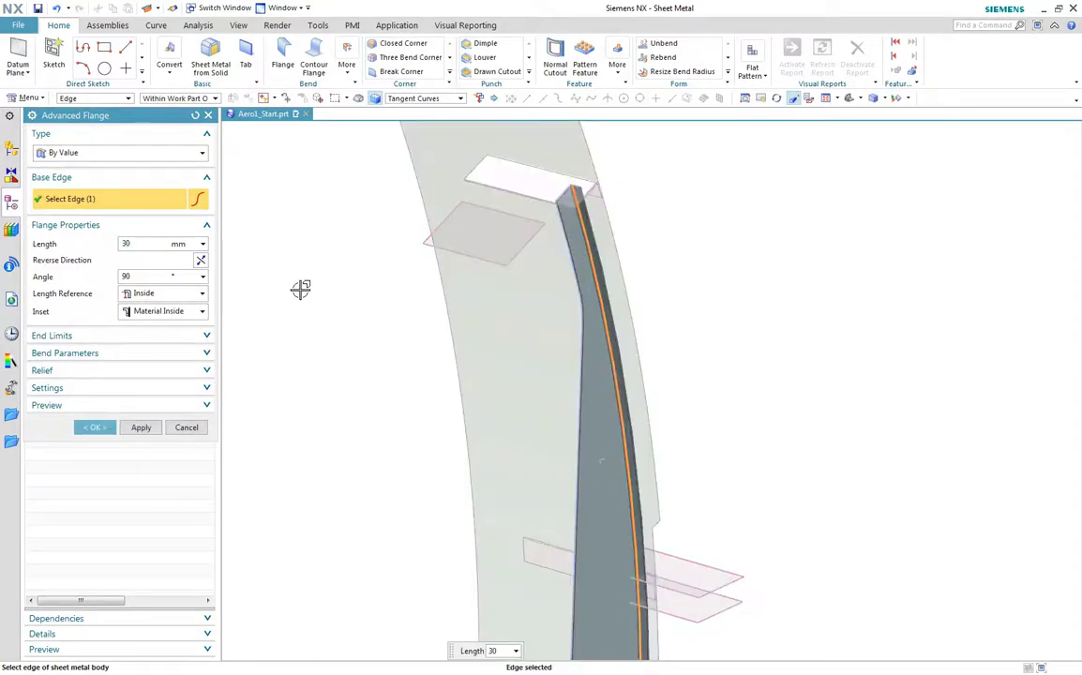
click(127, 152)
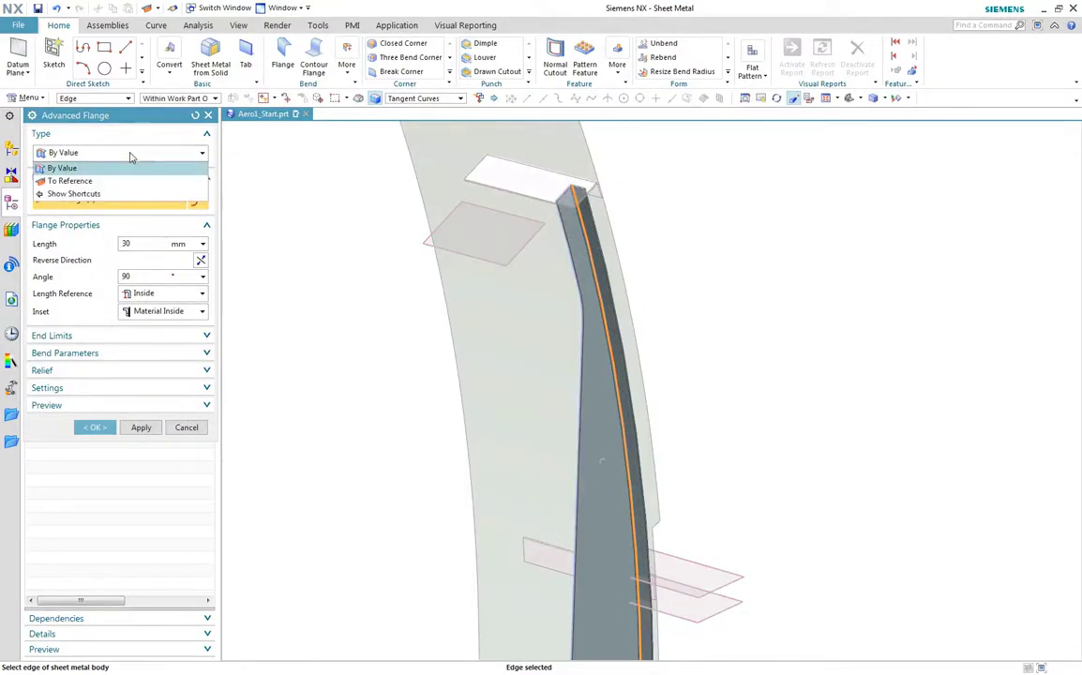
click(112, 179)
click(414, 339)
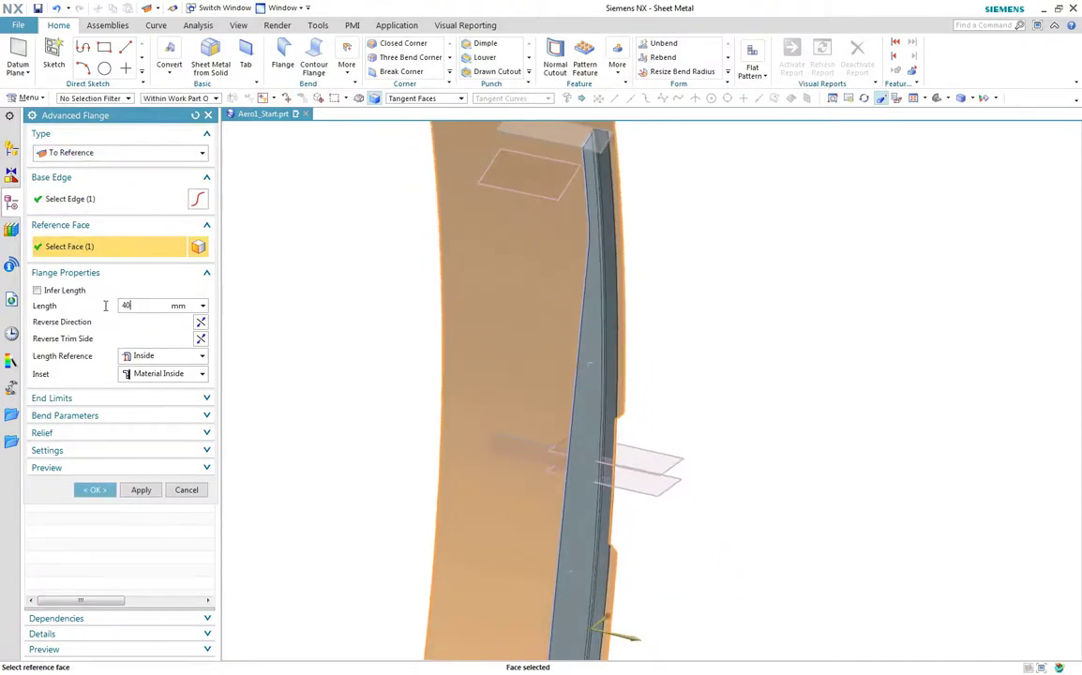
click(38, 291)
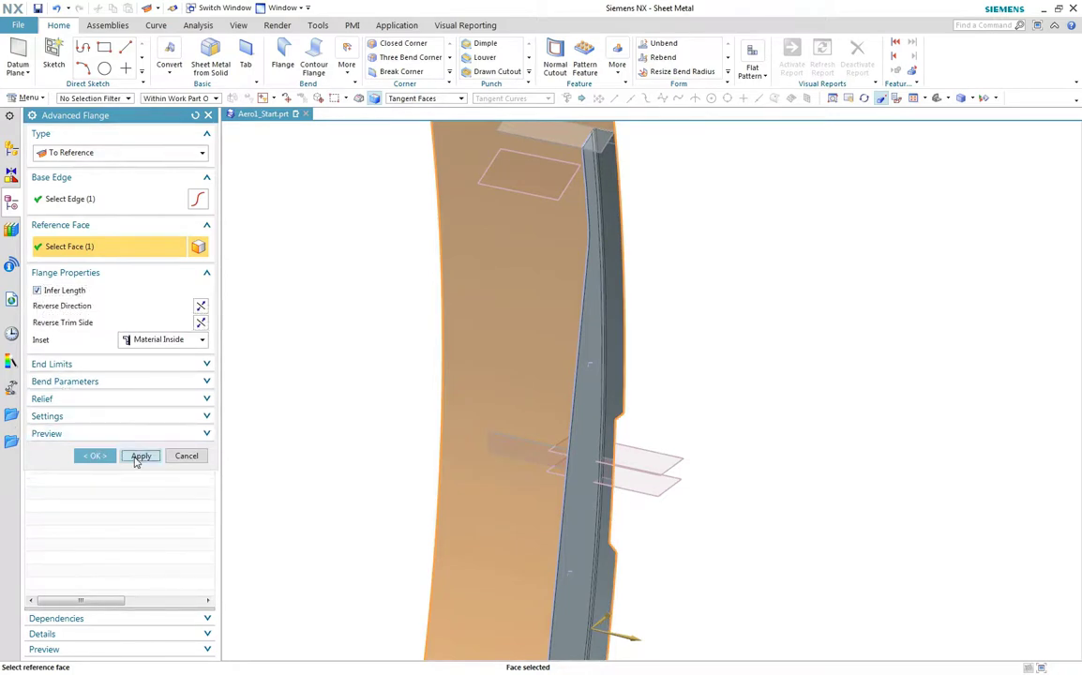
click(141, 455)
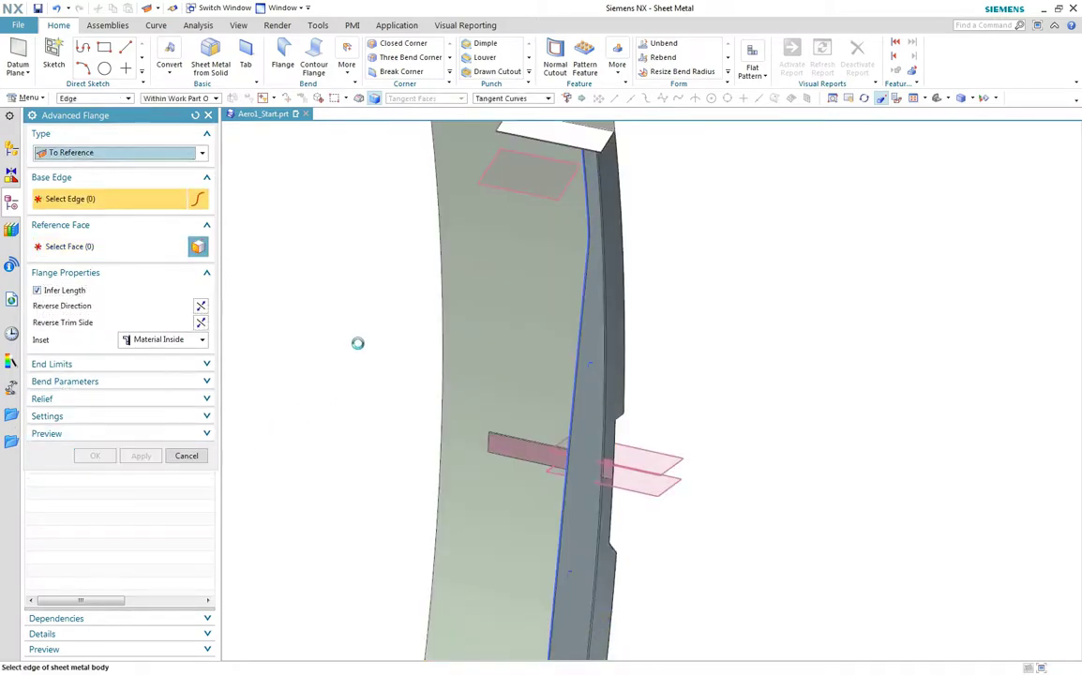
Add a by-value advanced flange, 20 mm long at 90°, along the selected edges.
click(117, 153)
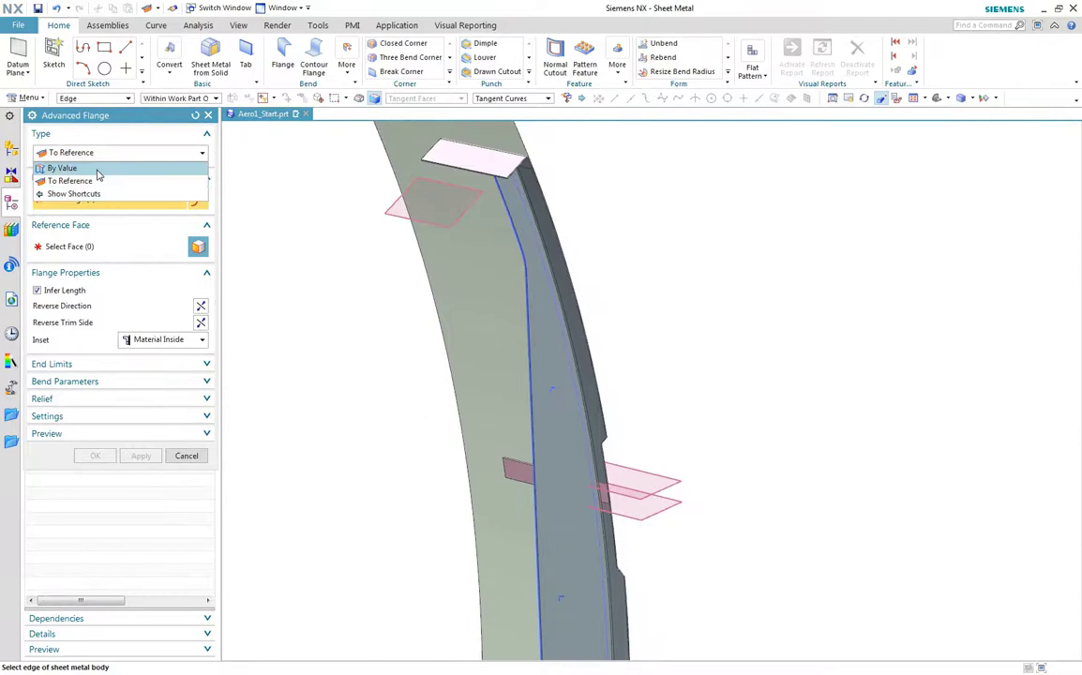
click(75, 165)
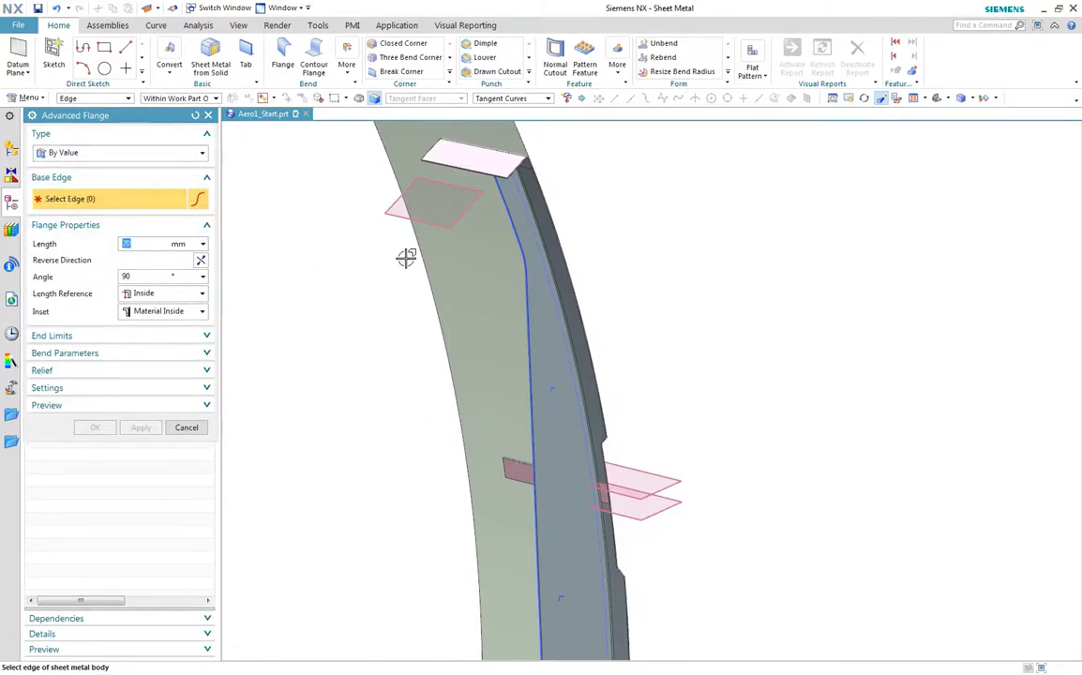
scroll(490, 270, up, 5)
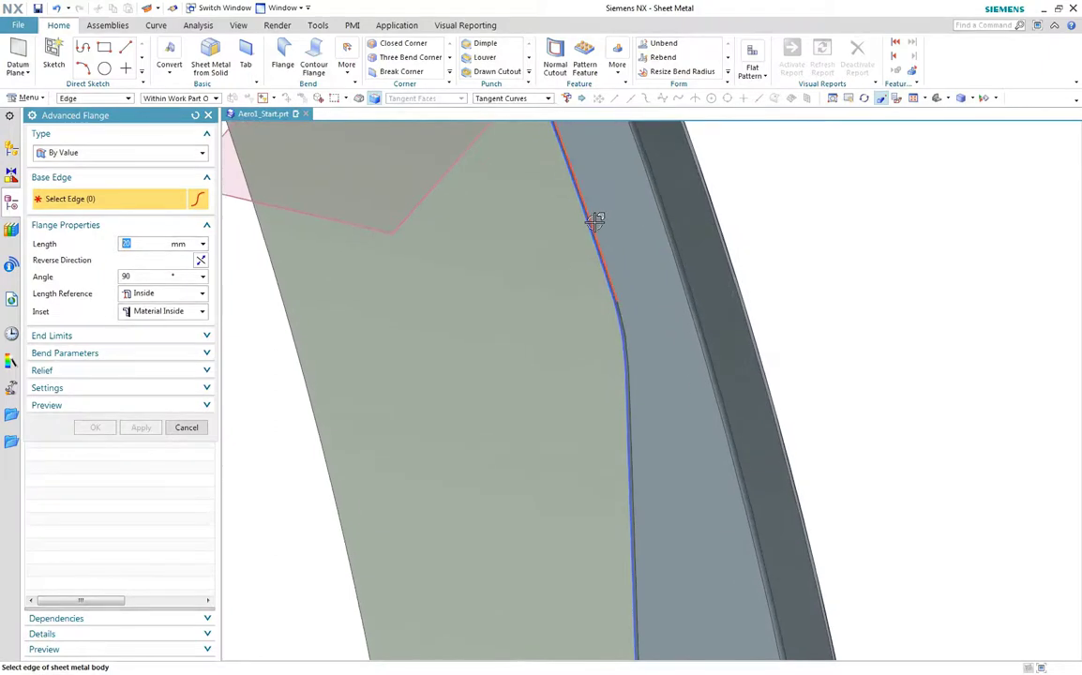
click(595, 221)
scroll(593, 220, down, 5)
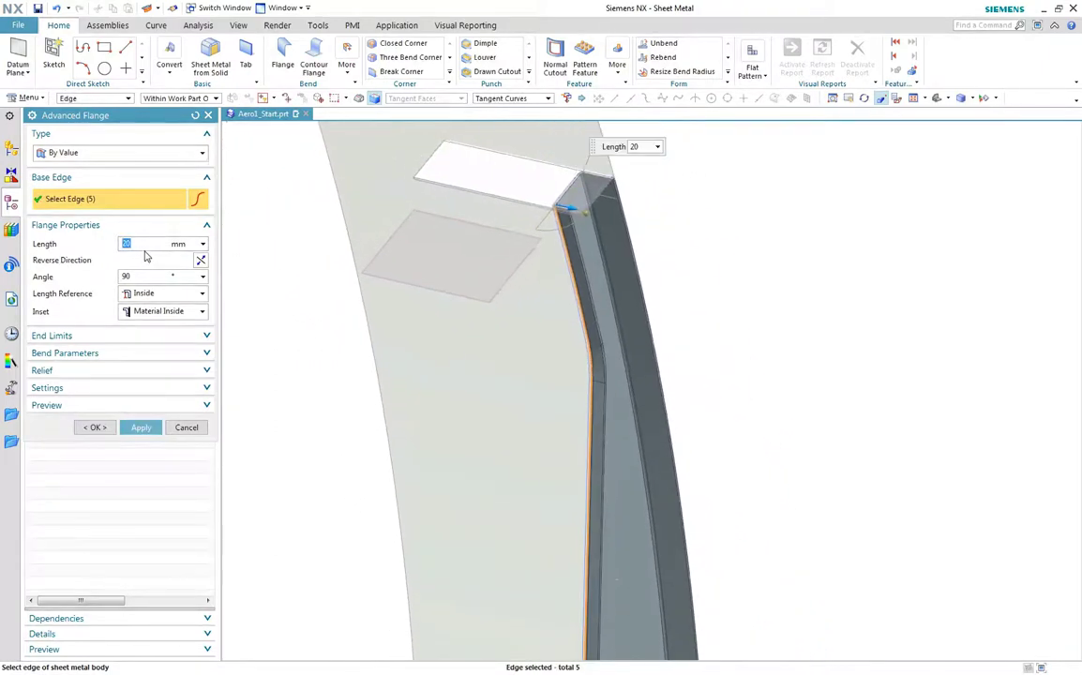
click(95, 428)
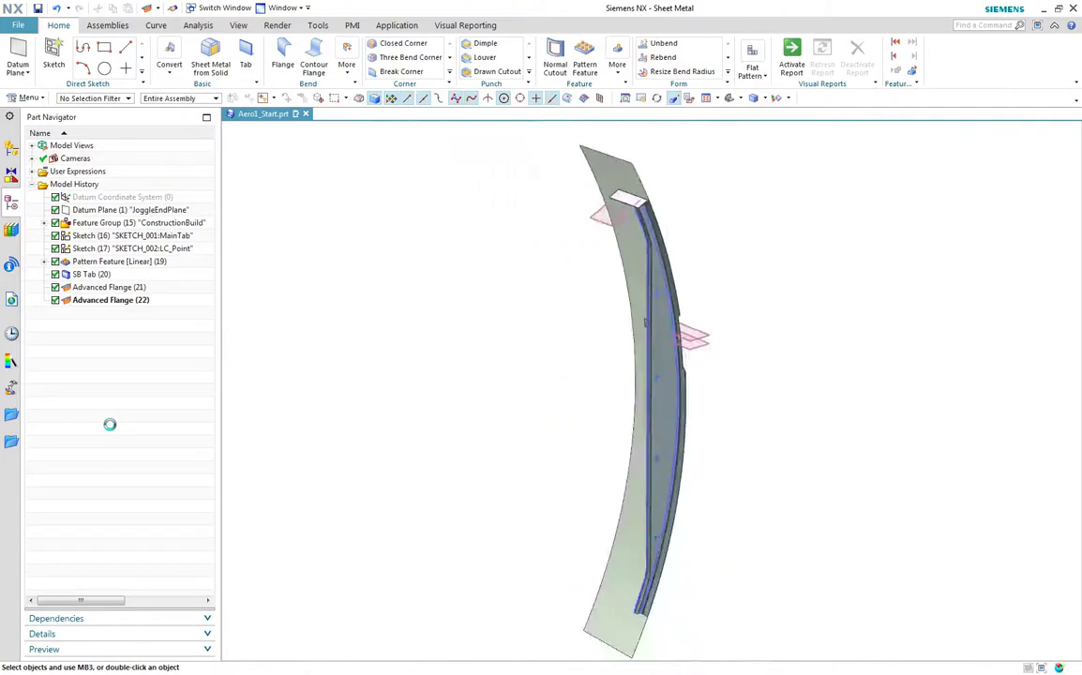
middle_drag(385, 417, 393, 493)
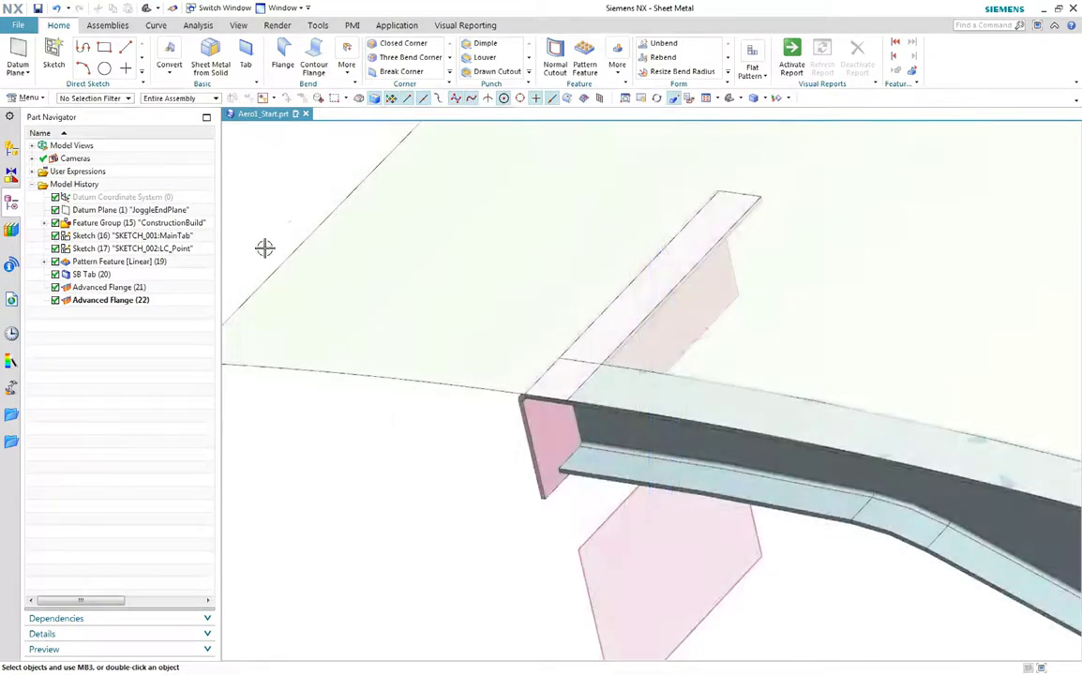
Joggle the top flange face 3 mm deep from the pink datum plane, using material-table transitions.
click(347, 65)
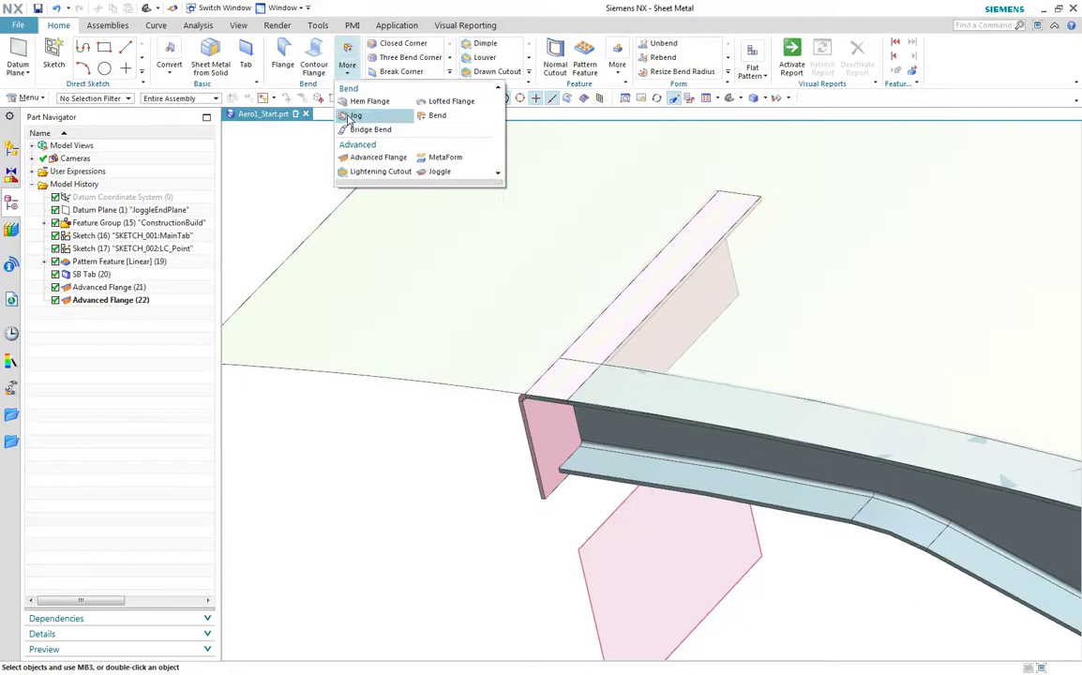
click(438, 172)
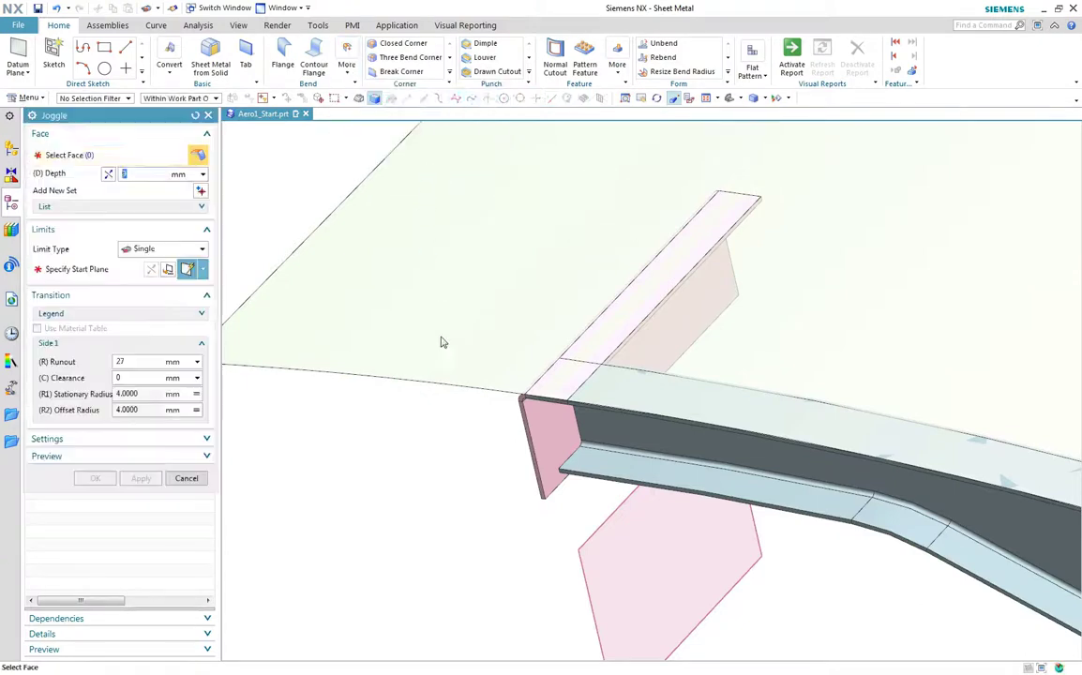
click(596, 379)
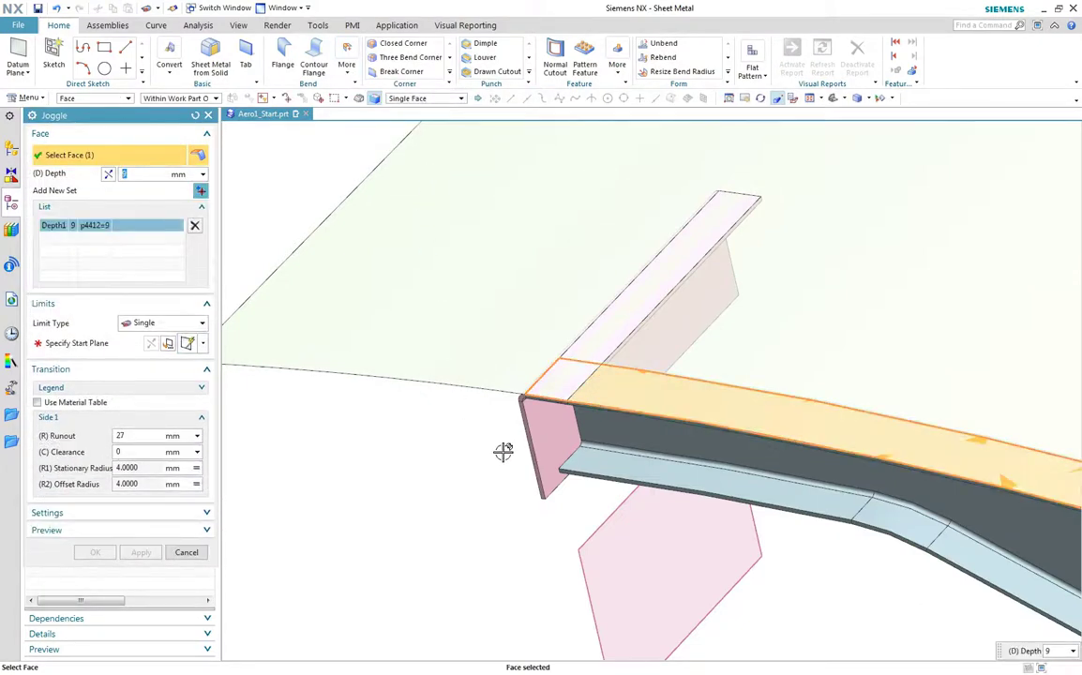
click(94, 341)
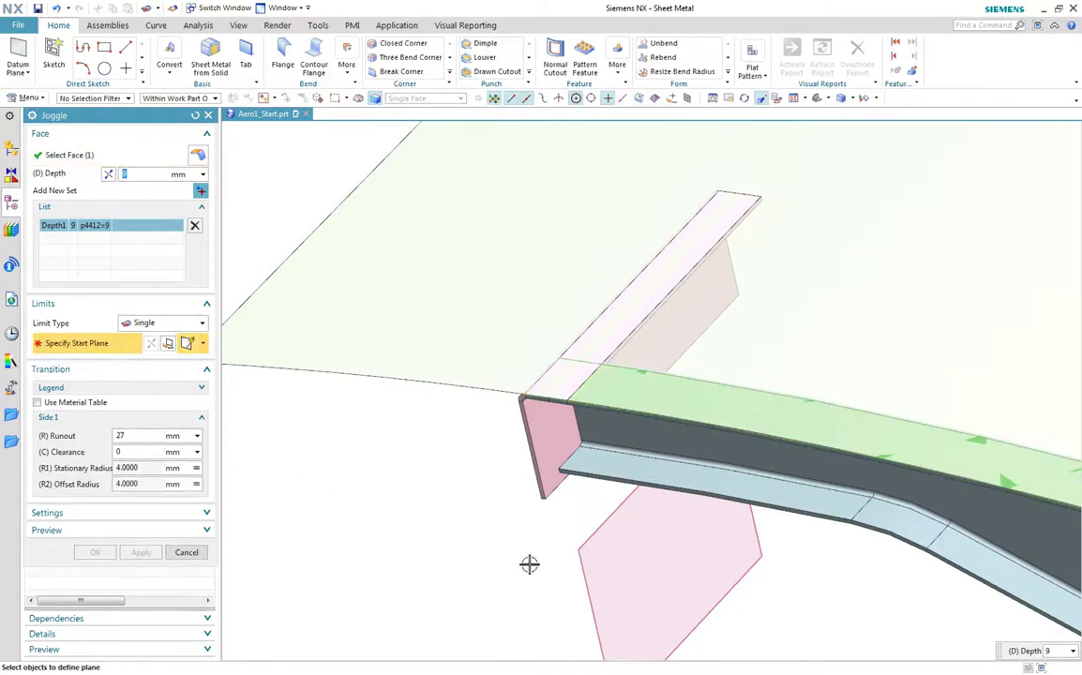
click(583, 558)
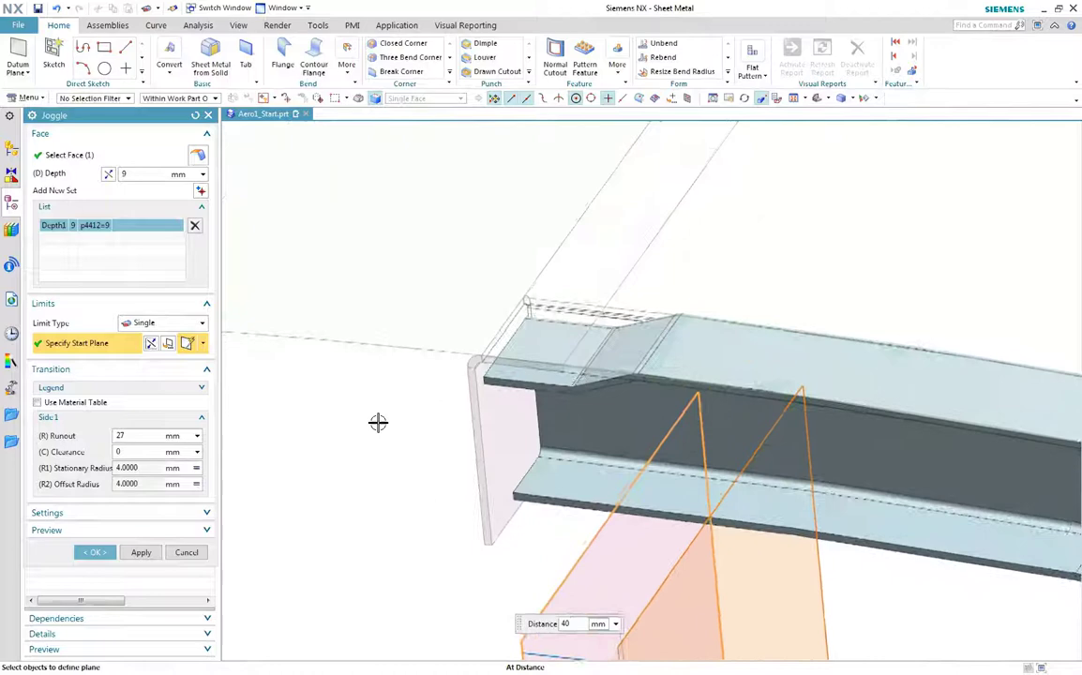
click(124, 174)
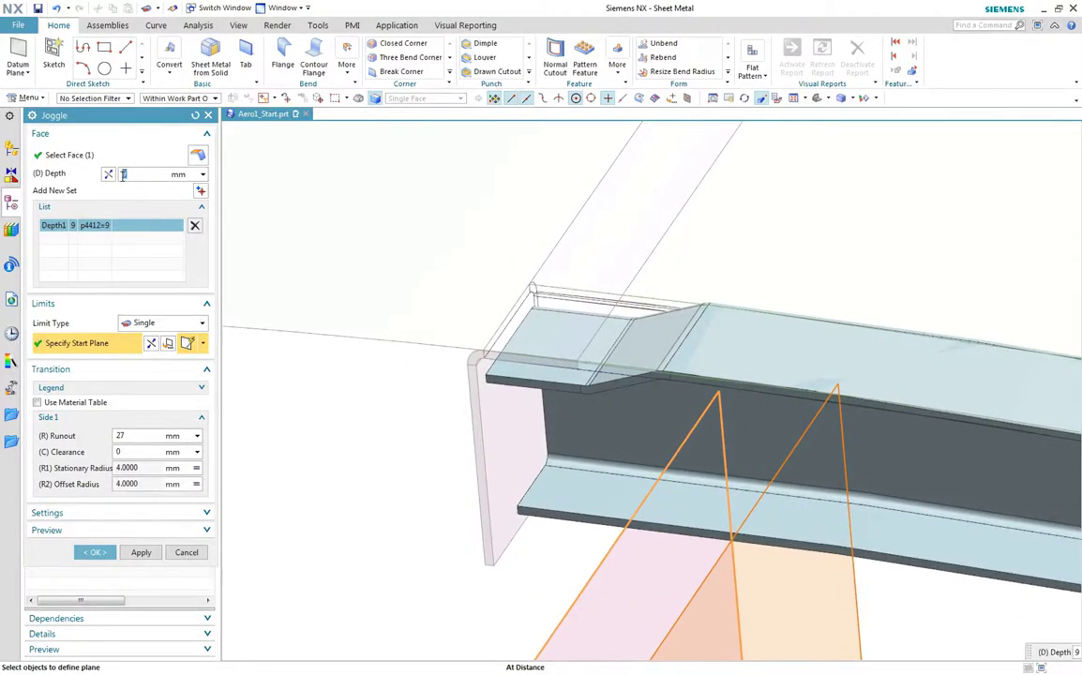
text(3)
key(Return)
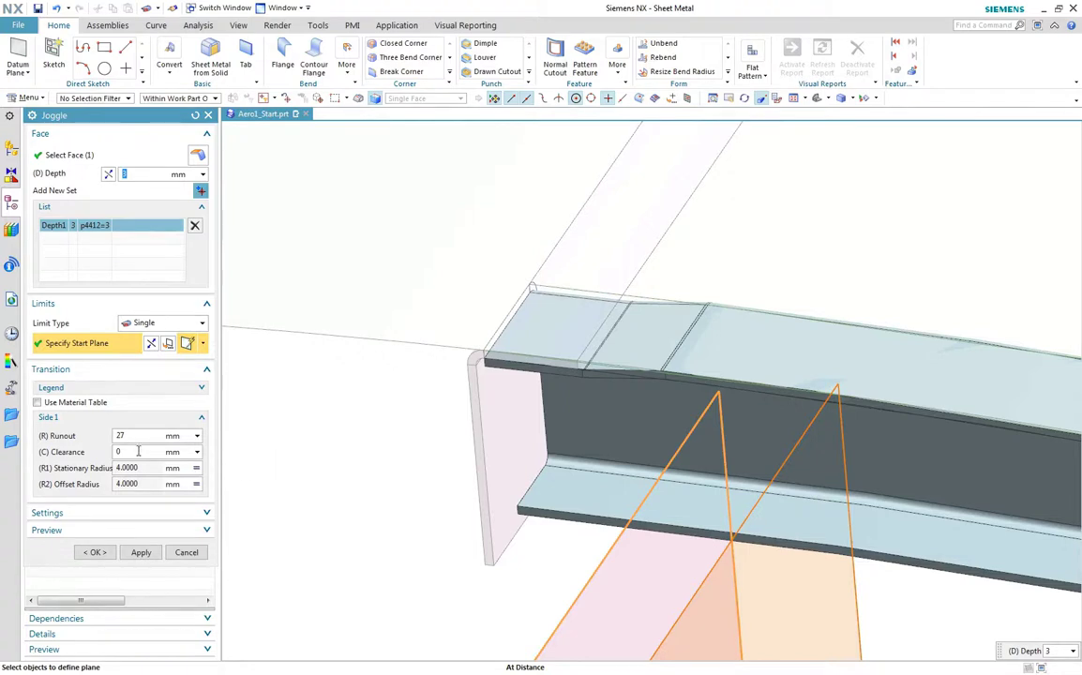
click(37, 403)
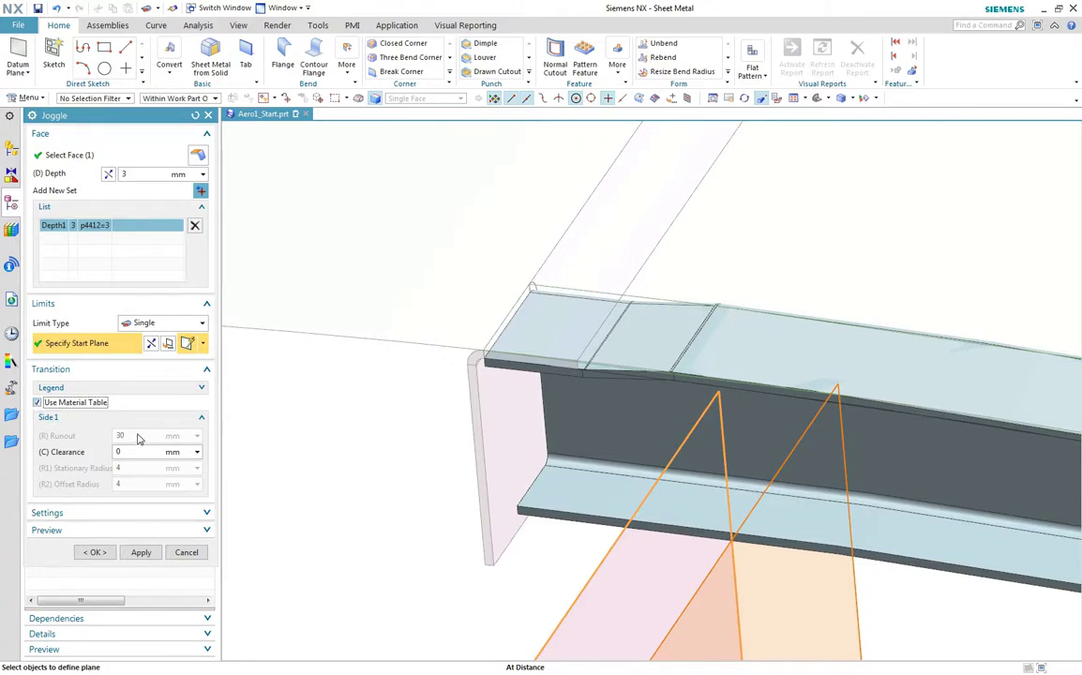
click(138, 554)
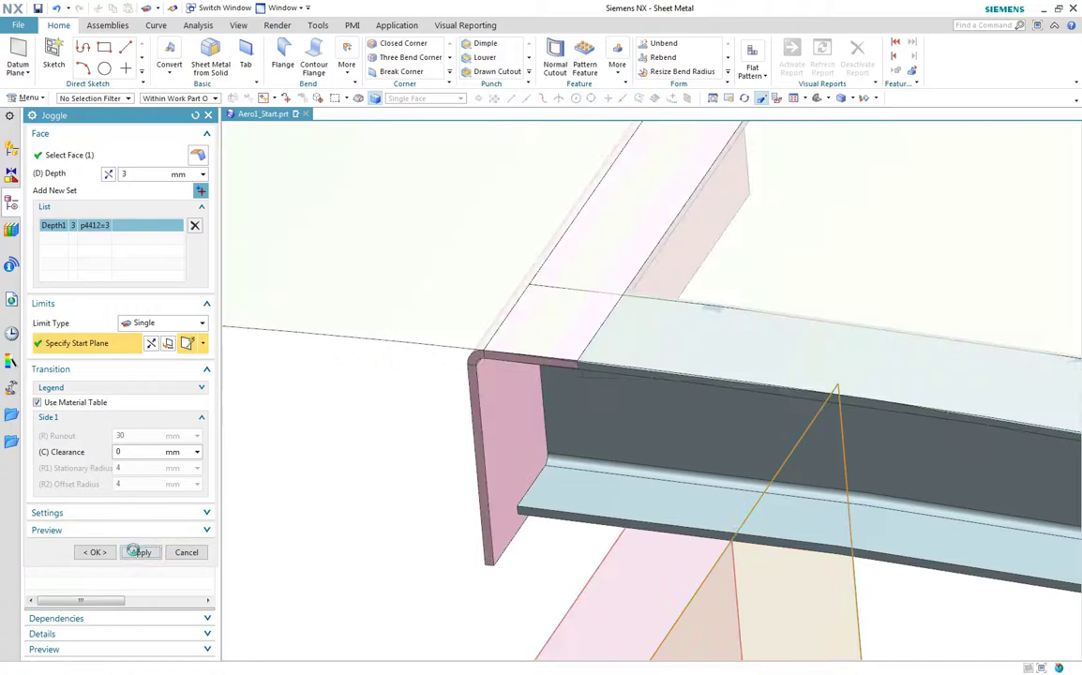
Set up a second flange-face joggle with Twin limits between two datum planes and material-table transitions.
scroll(269, 486, down, 5)
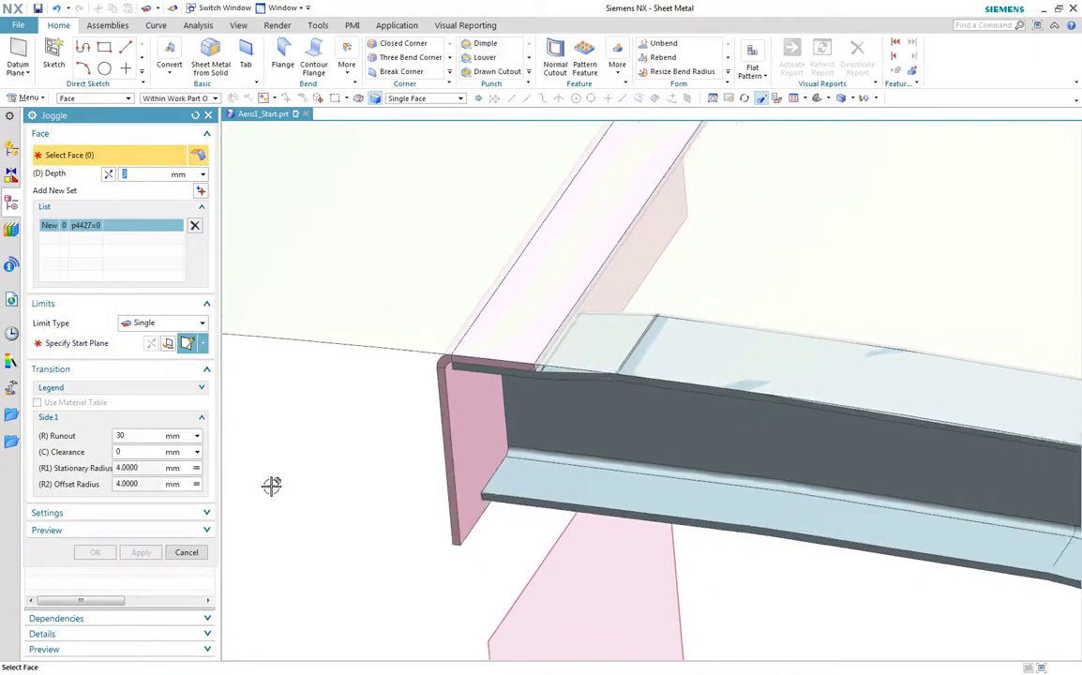
middle_drag(273, 485, 158, 452)
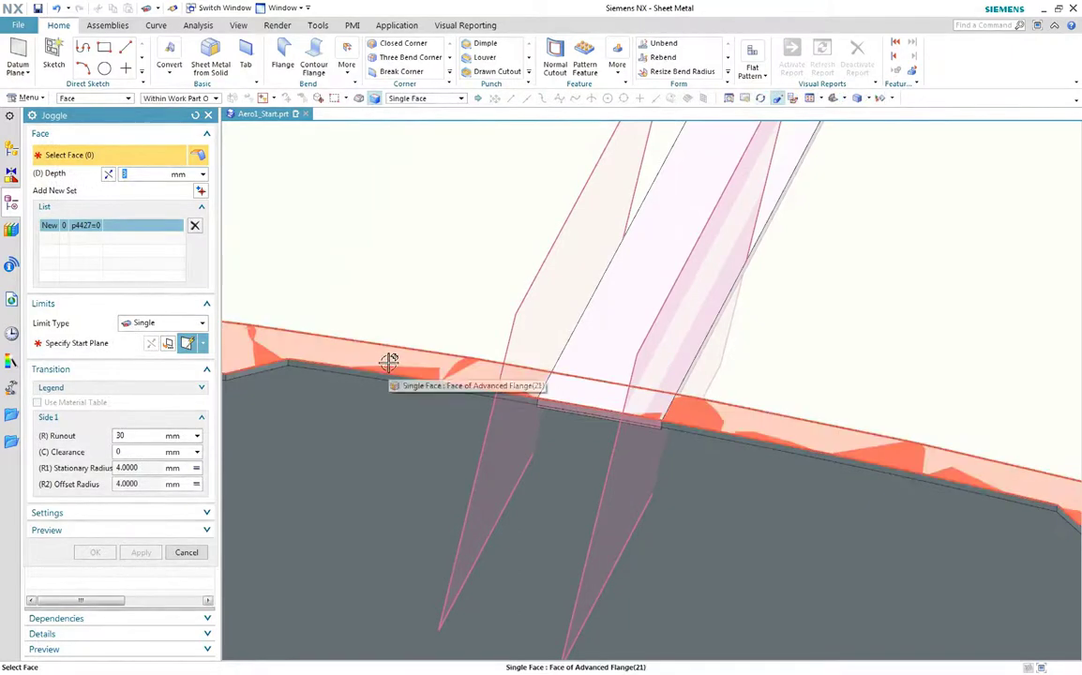
click(260, 359)
click(161, 322)
click(146, 353)
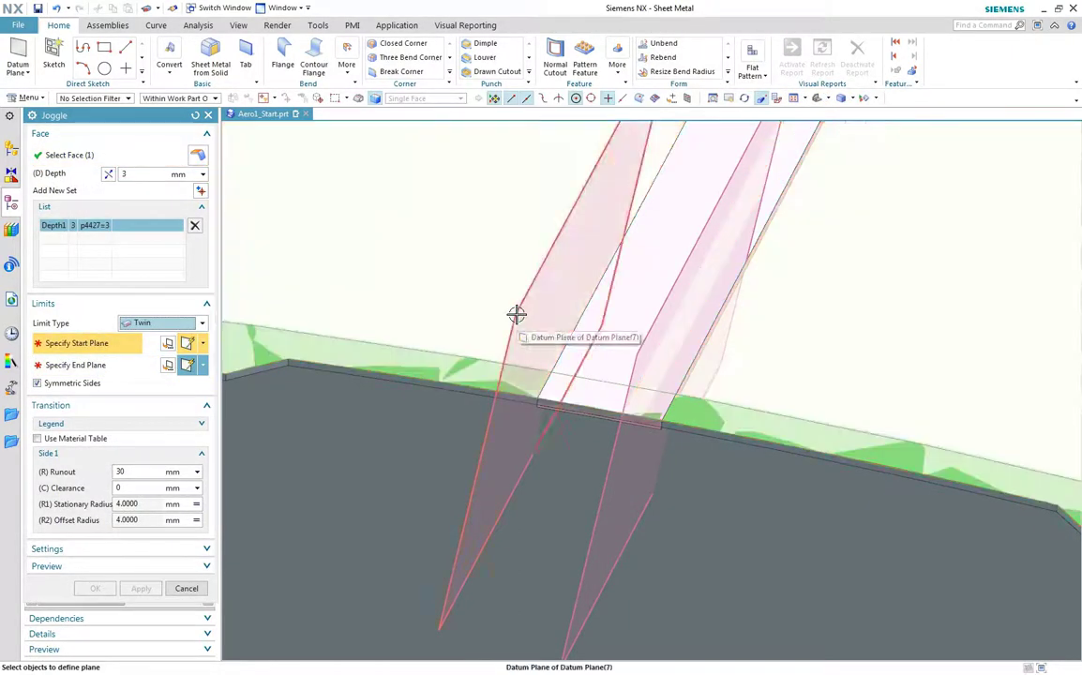
click(514, 314)
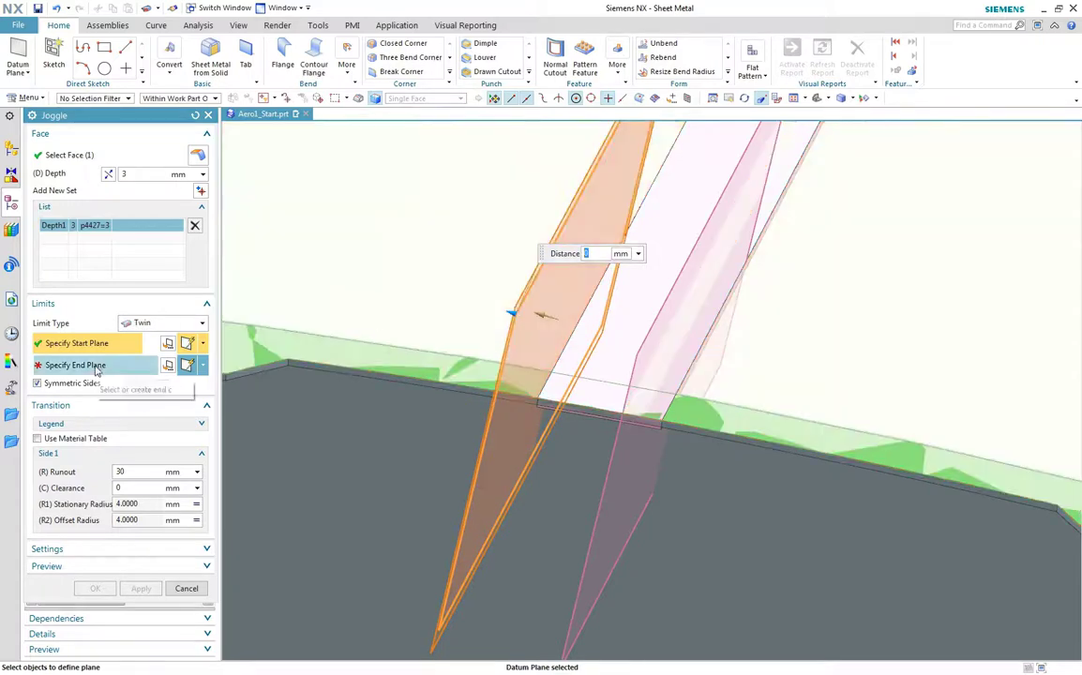
click(638, 358)
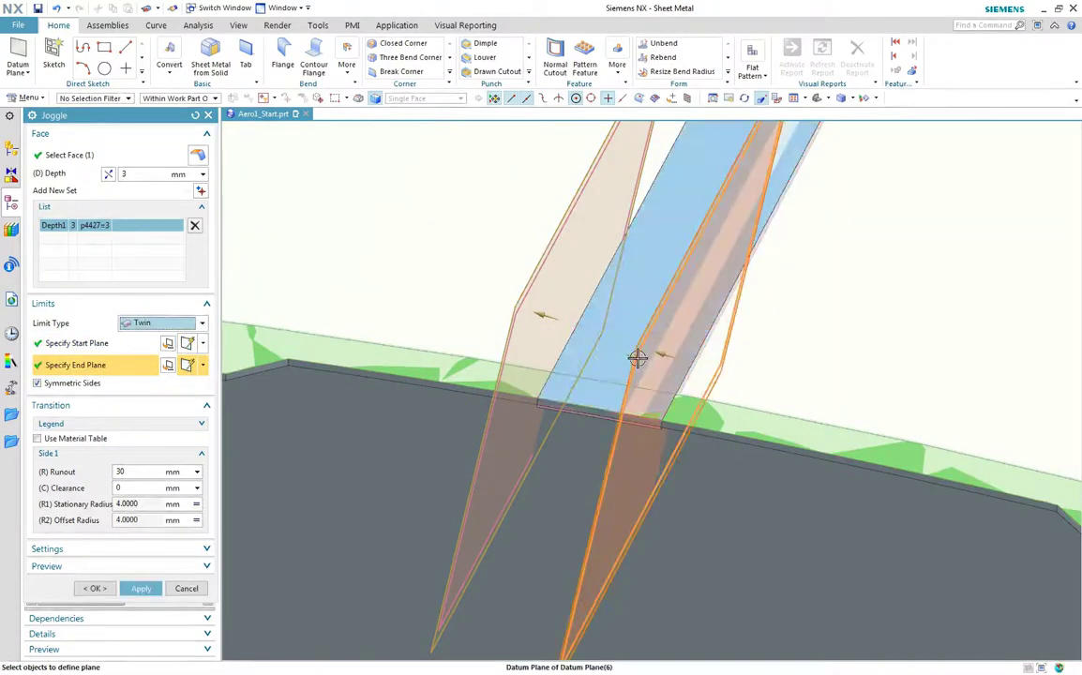
middle_drag(638, 359, 429, 284)
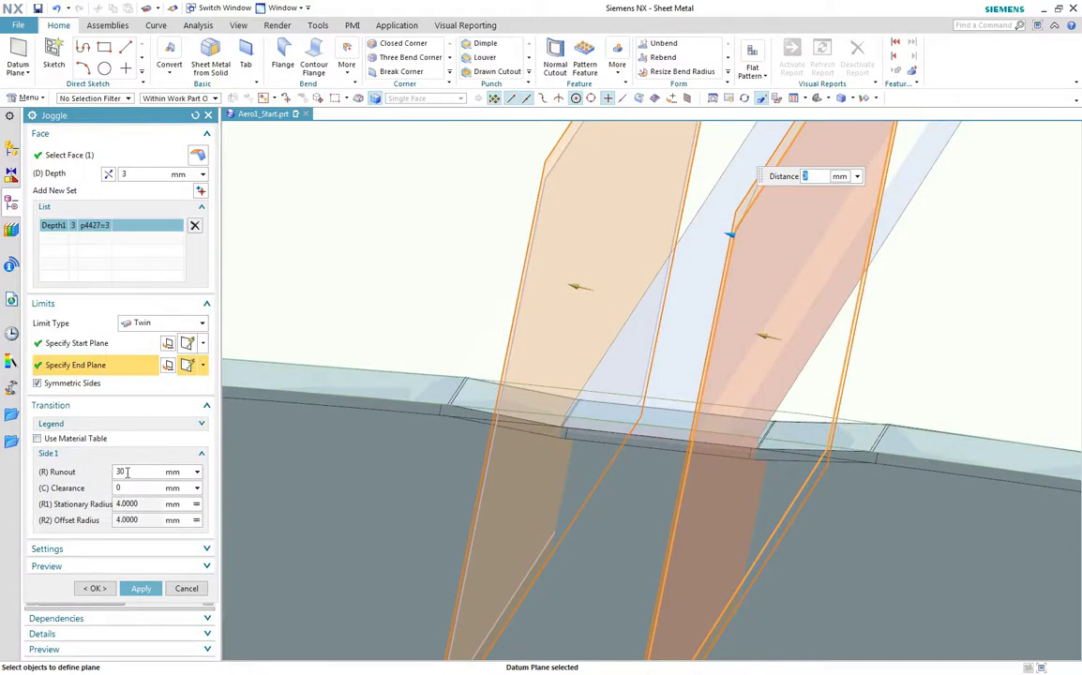
click(37, 440)
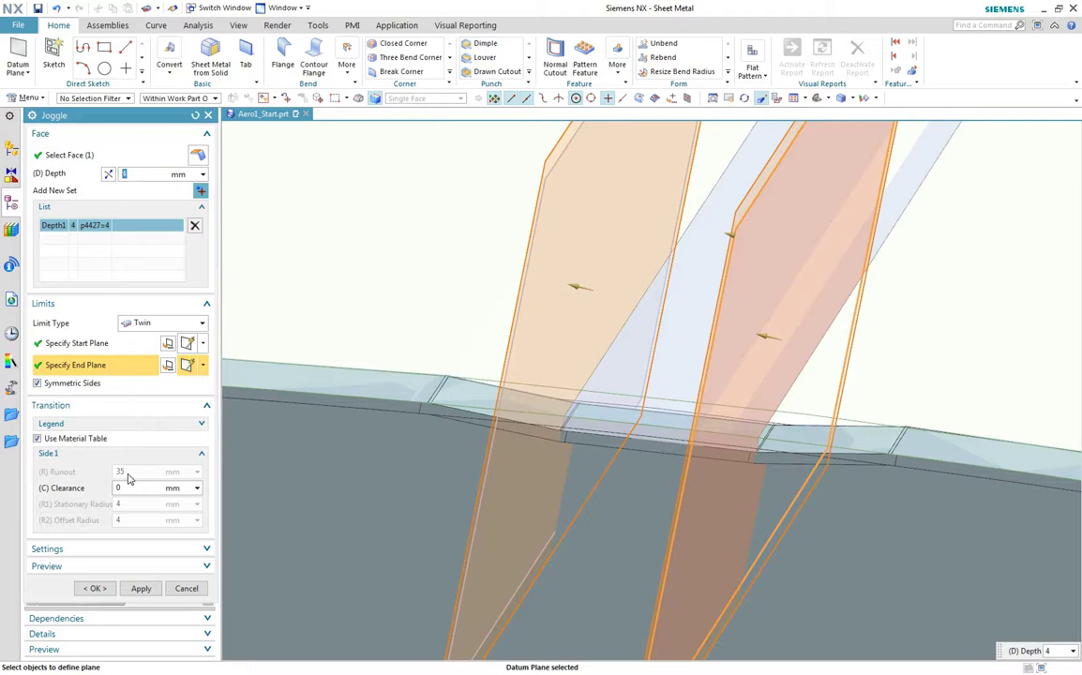
click(126, 488)
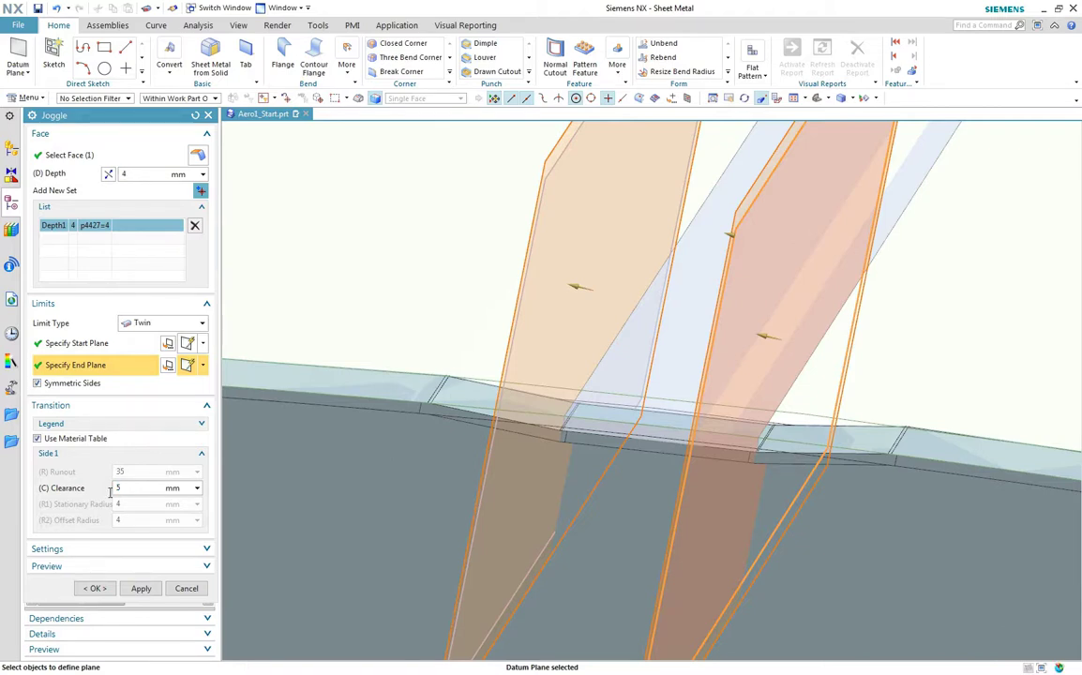
Finish the second joggle with 5 mm clearance and set up a round-hole lightening cutout.
text(5)
click(94, 588)
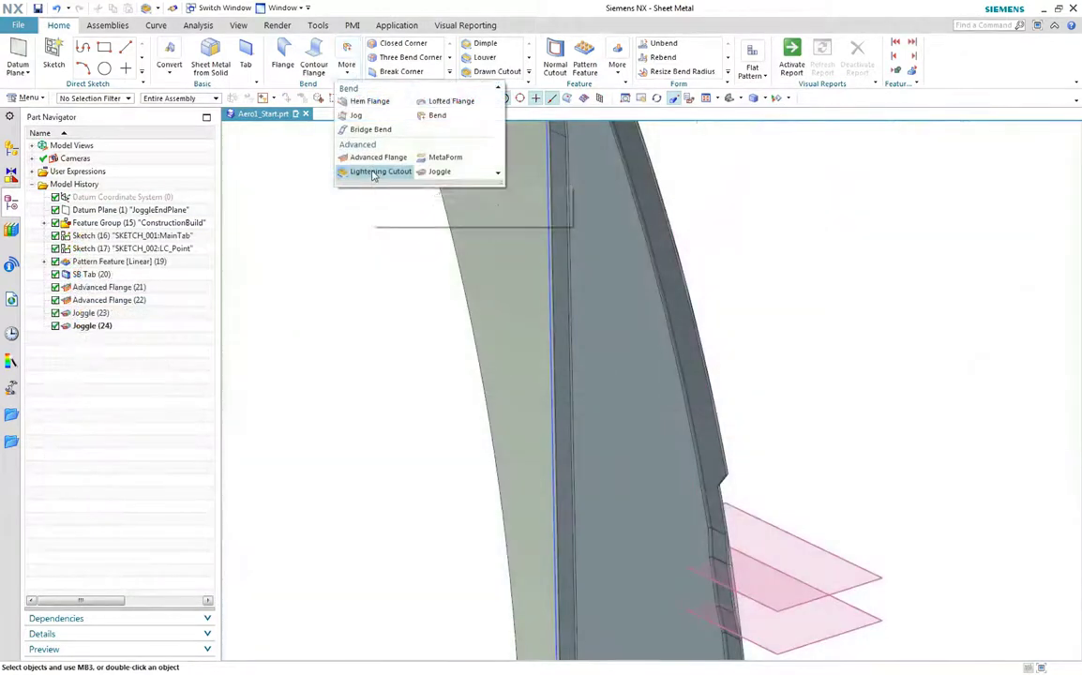
click(367, 169)
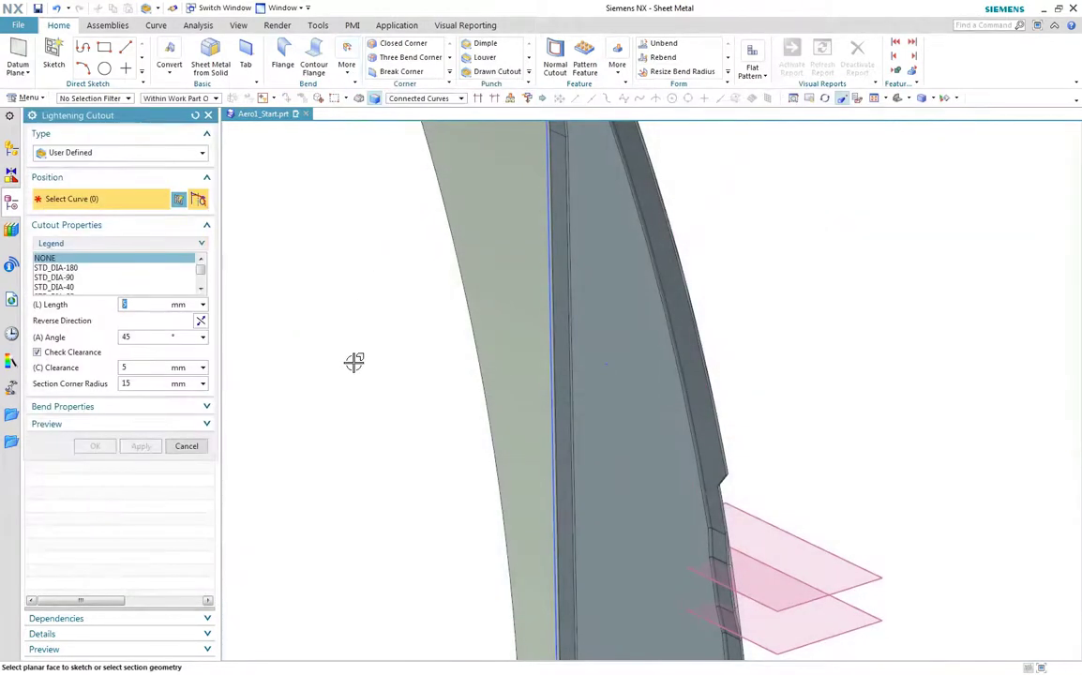
click(114, 153)
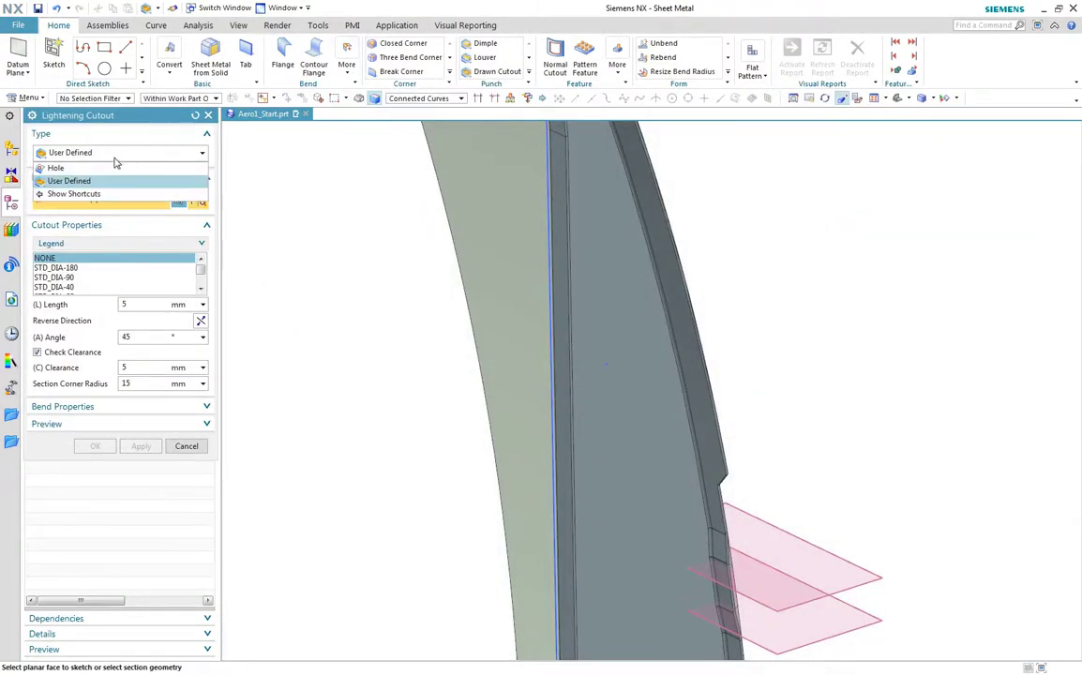
click(108, 170)
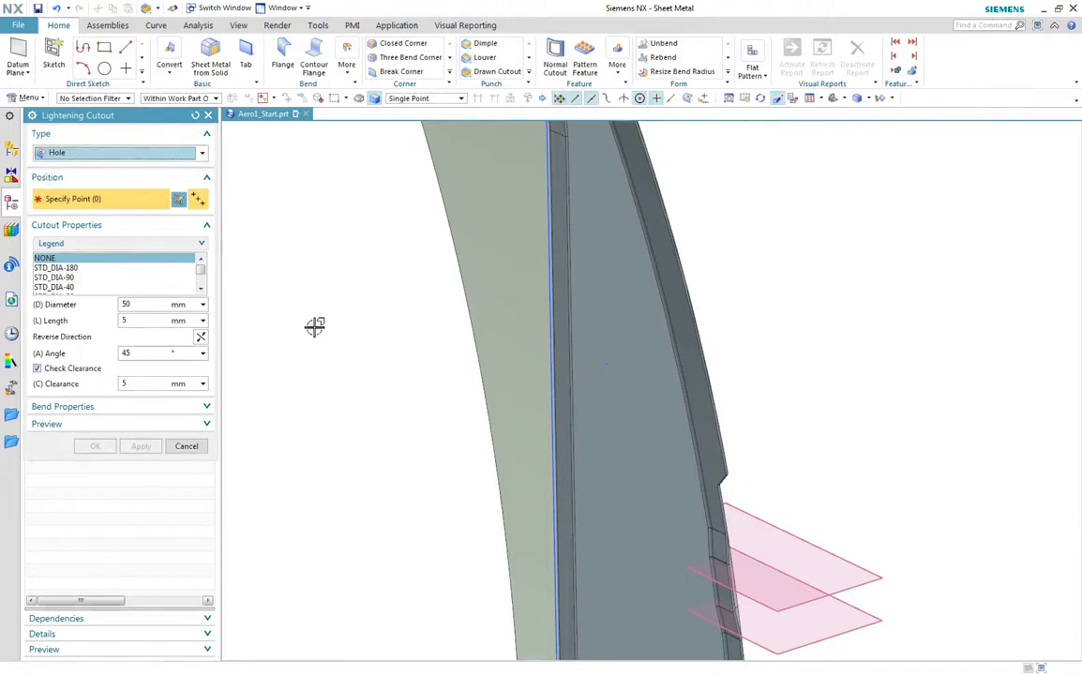
drag(411, 435, 654, 310)
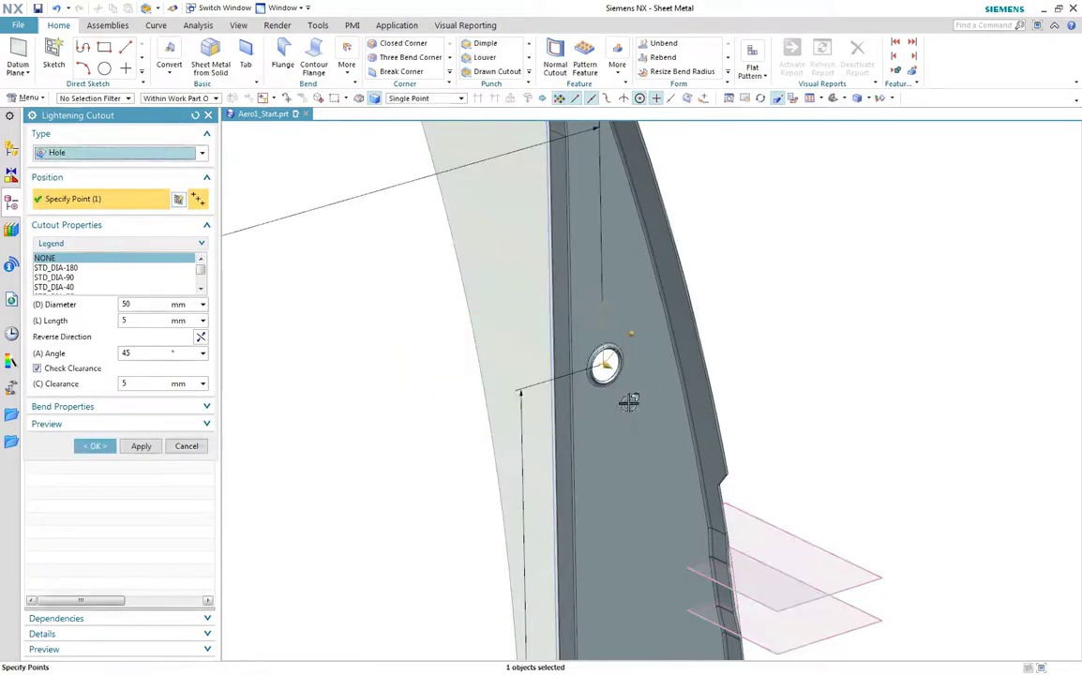
scroll(403, 424, up, 5)
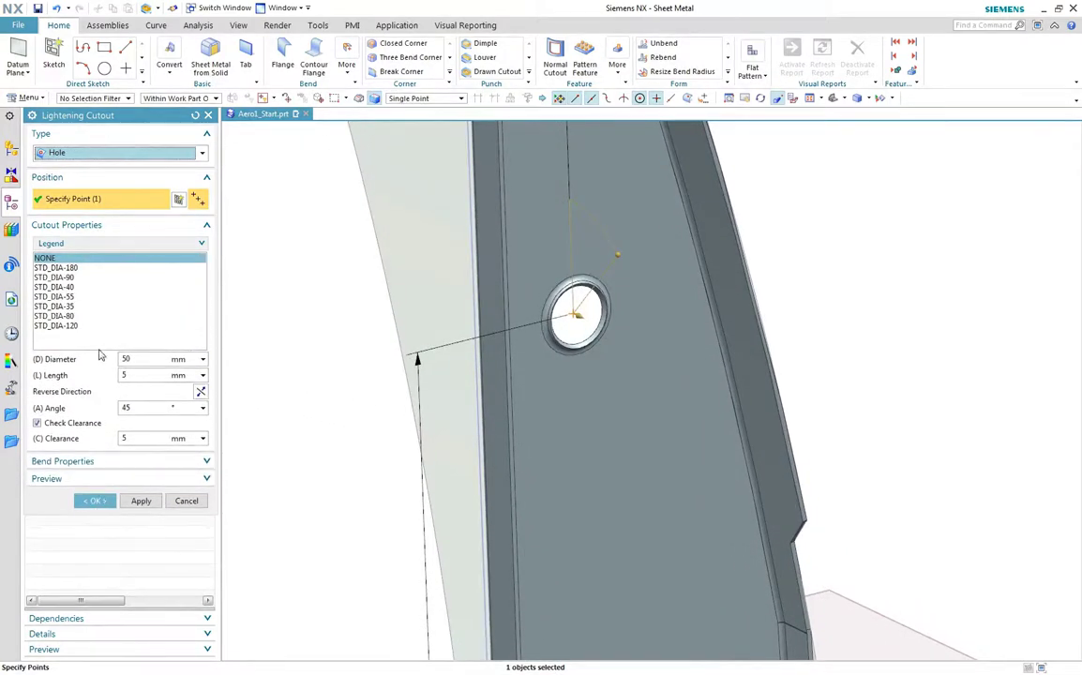
Settle on the 80 mm STD_DIA-80 lightening hole with its flange reversed.
click(57, 307)
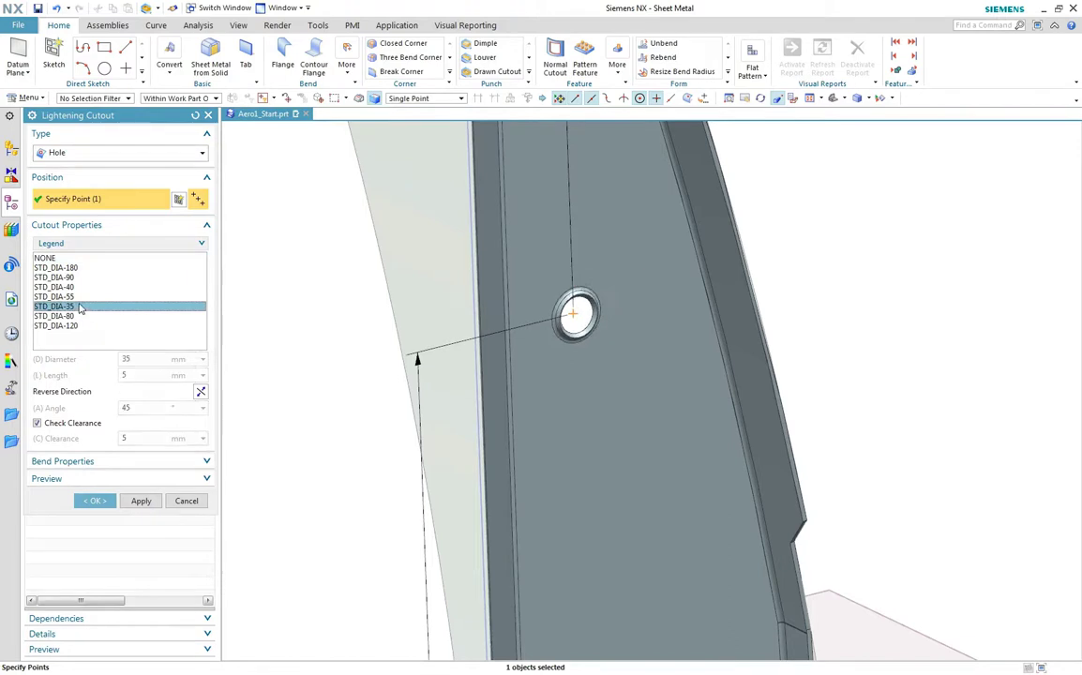
click(79, 288)
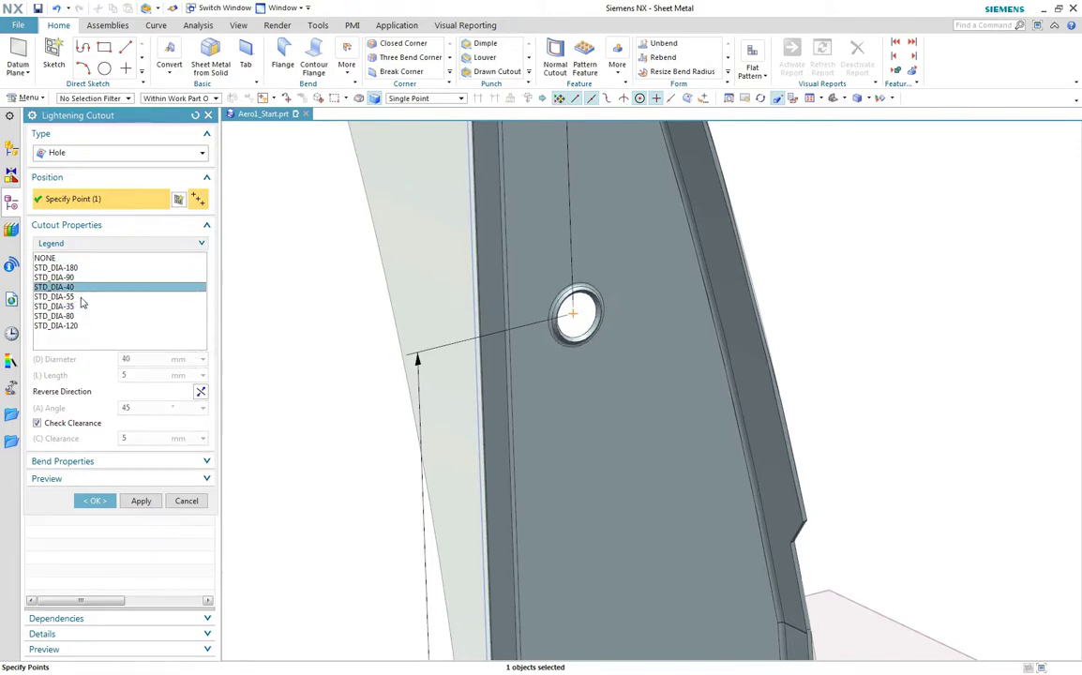
click(80, 297)
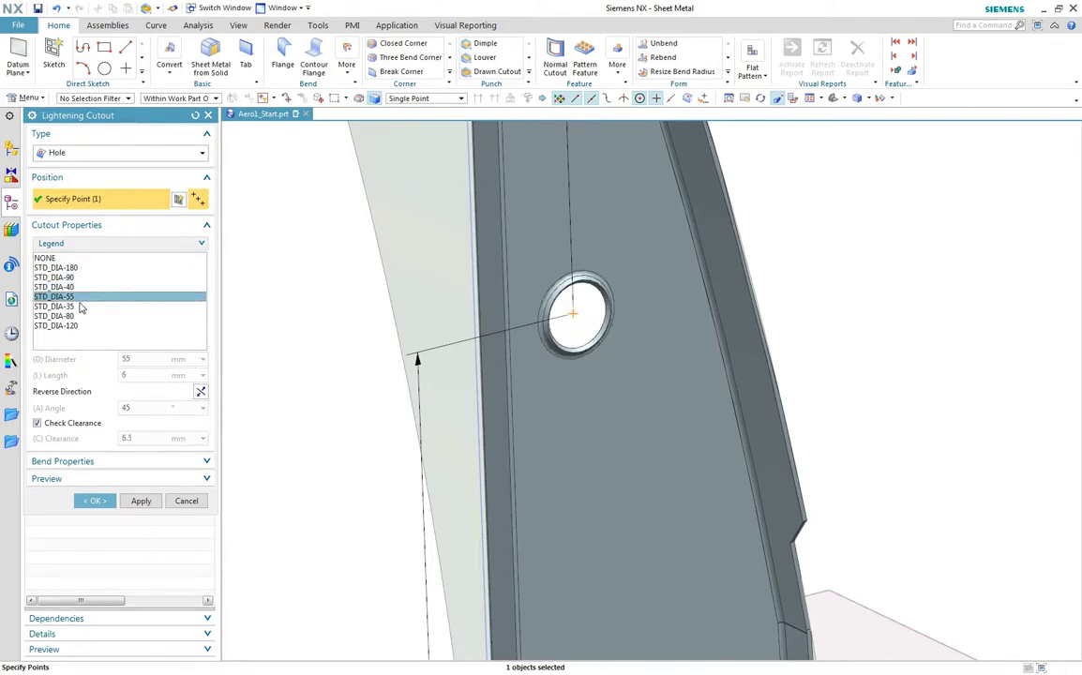
click(78, 317)
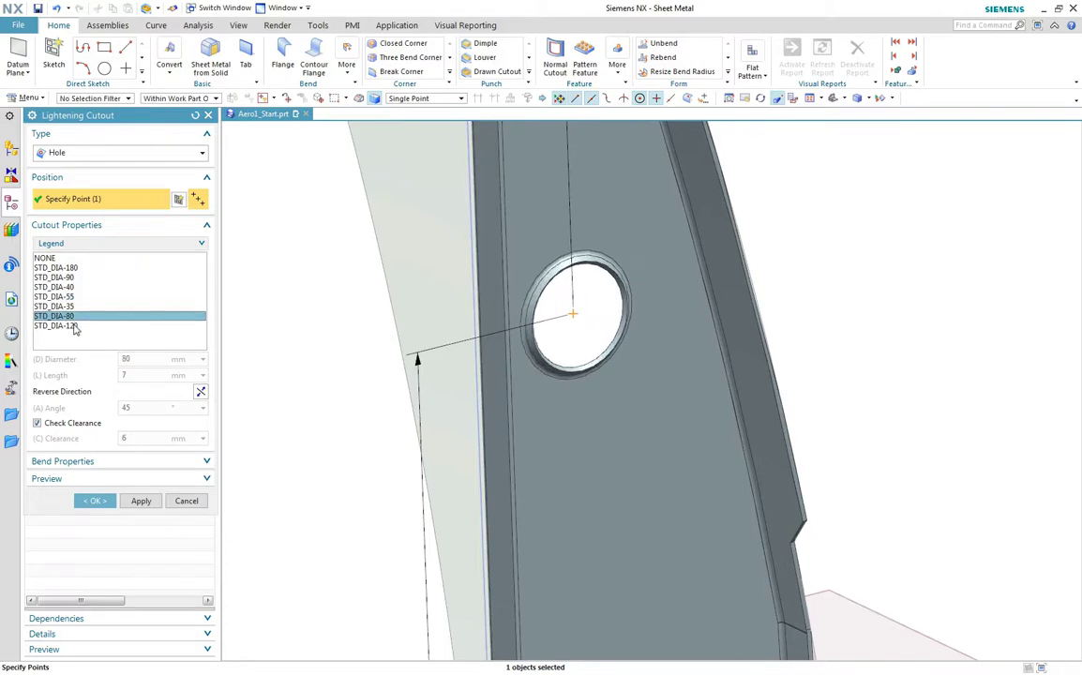
click(76, 326)
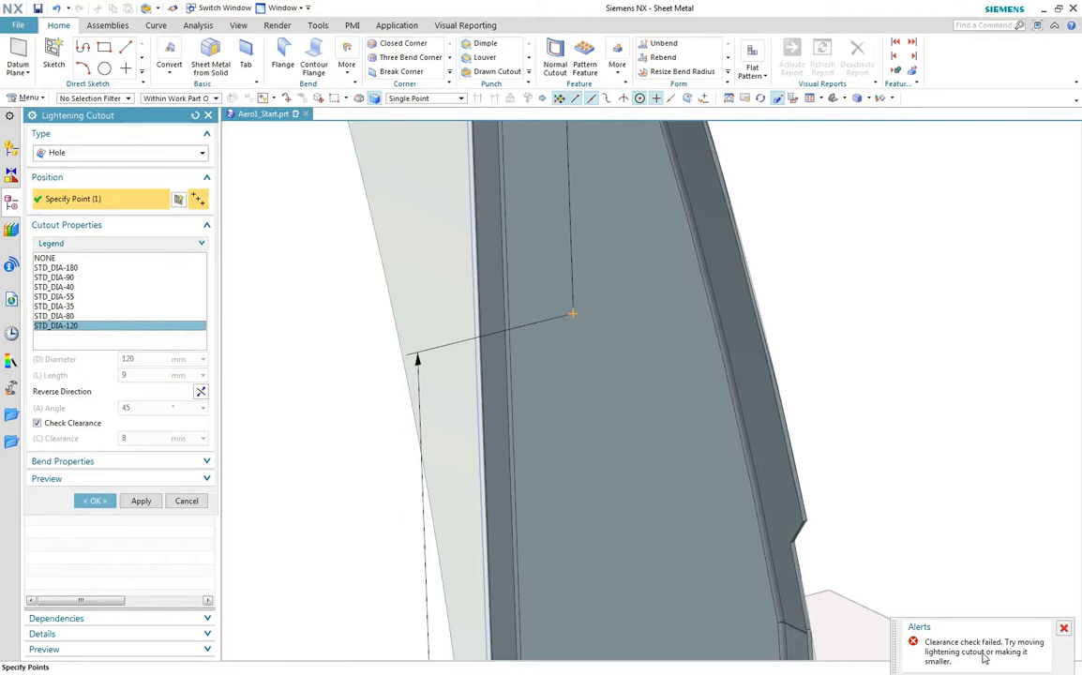
click(75, 316)
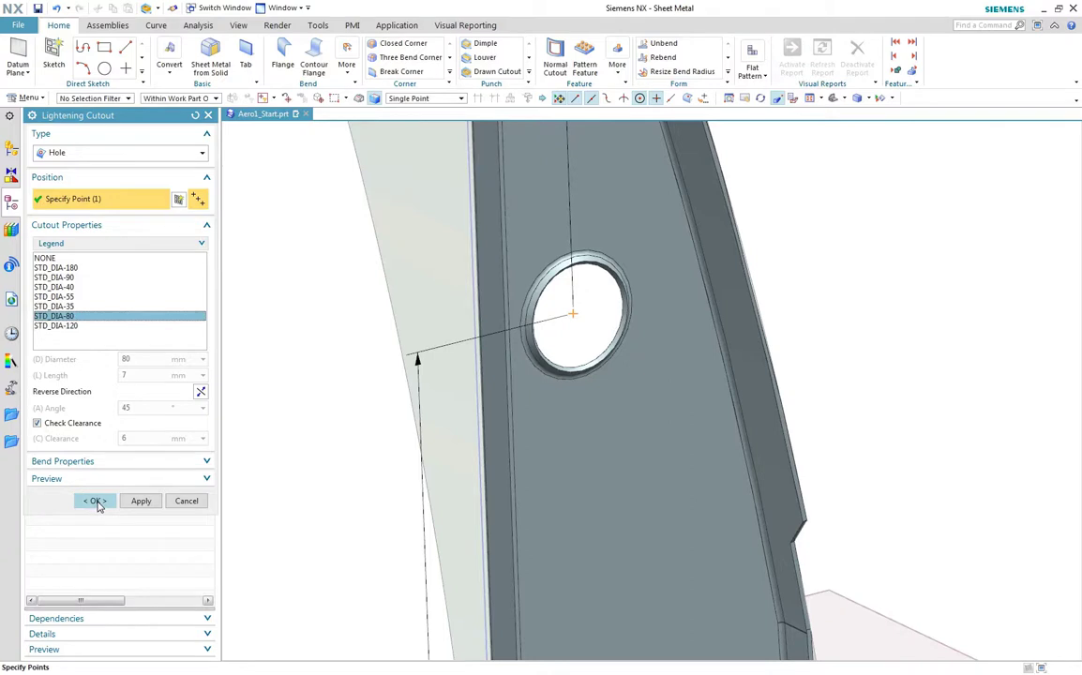
click(200, 392)
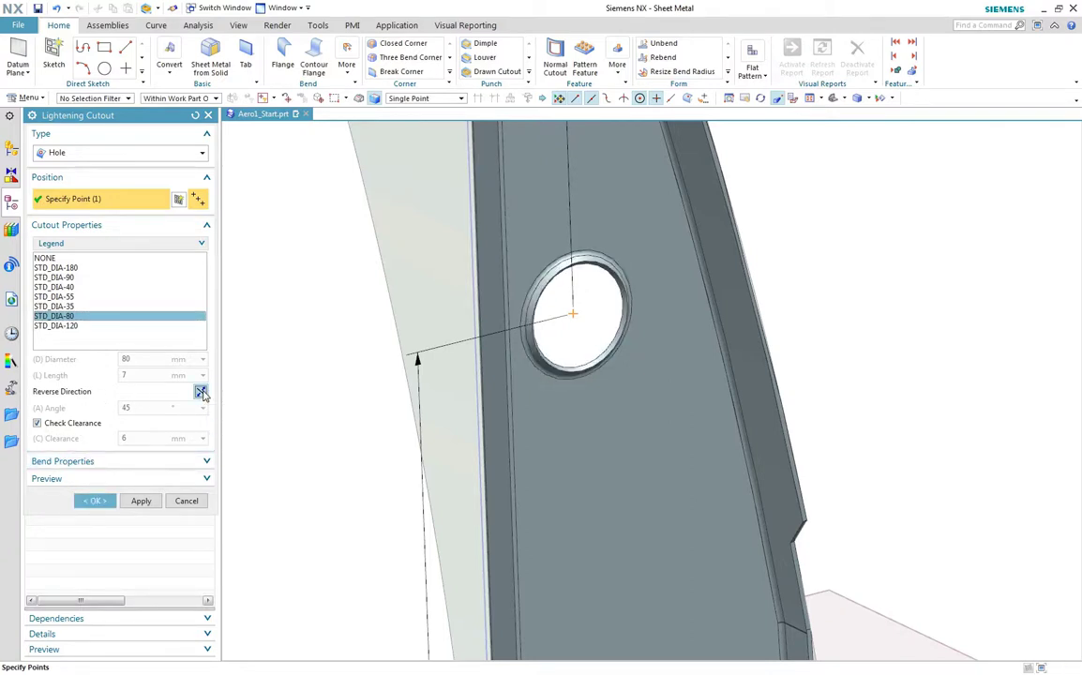
click(97, 500)
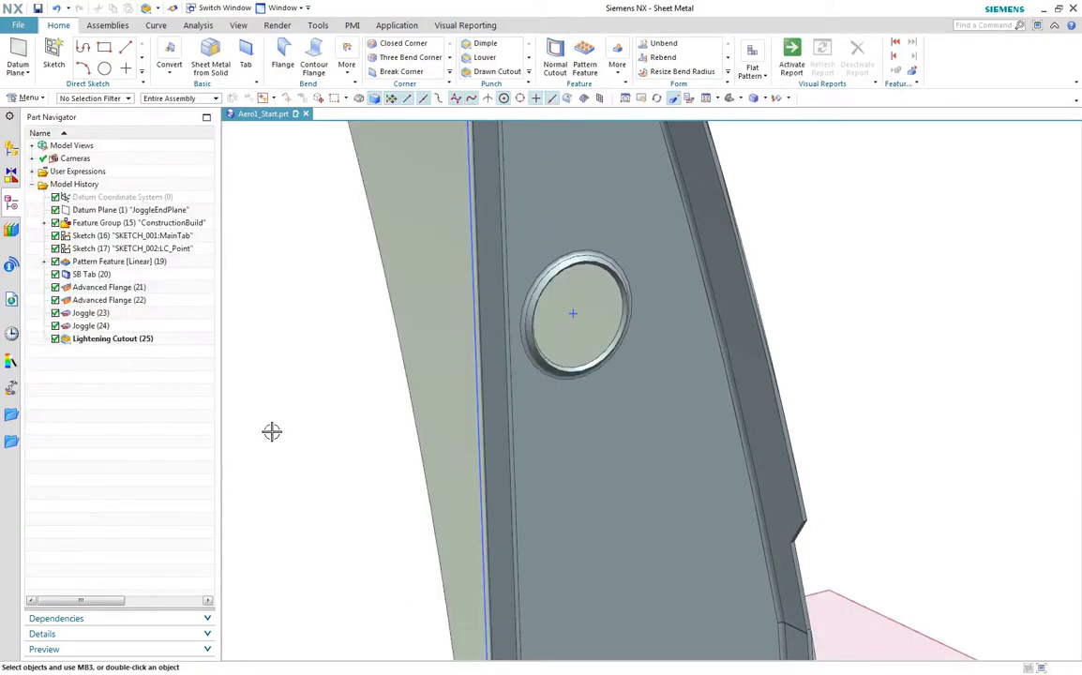
scroll(274, 418, down, 5)
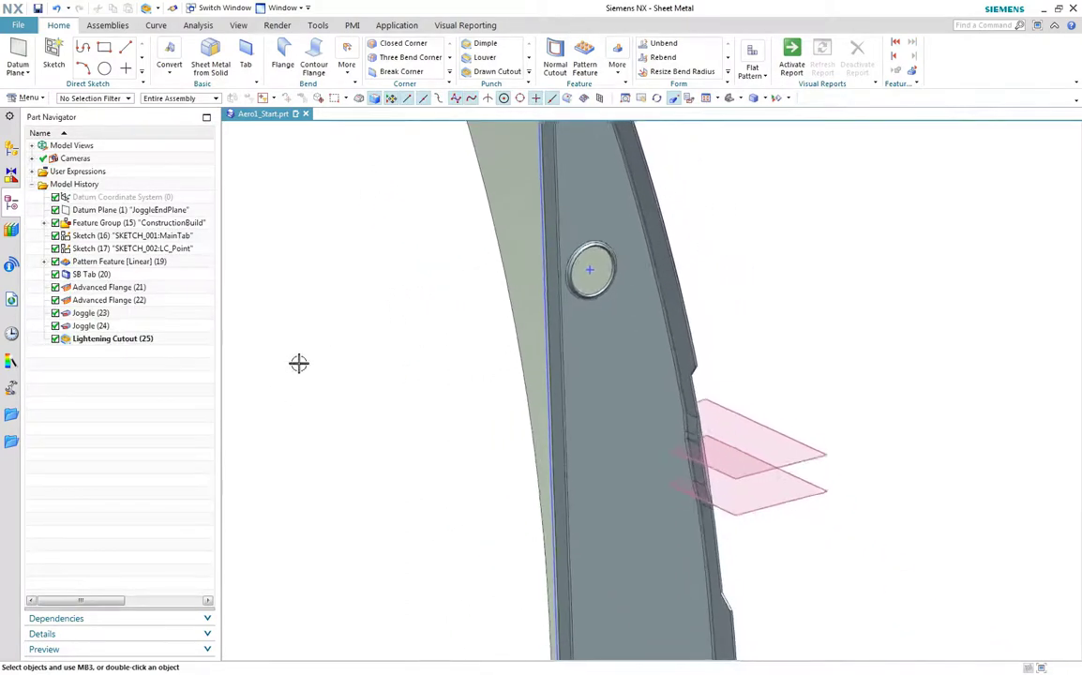
Pattern the lightening hole into four at 500 mm pitch, then flatten the part from the upward face.
click(584, 58)
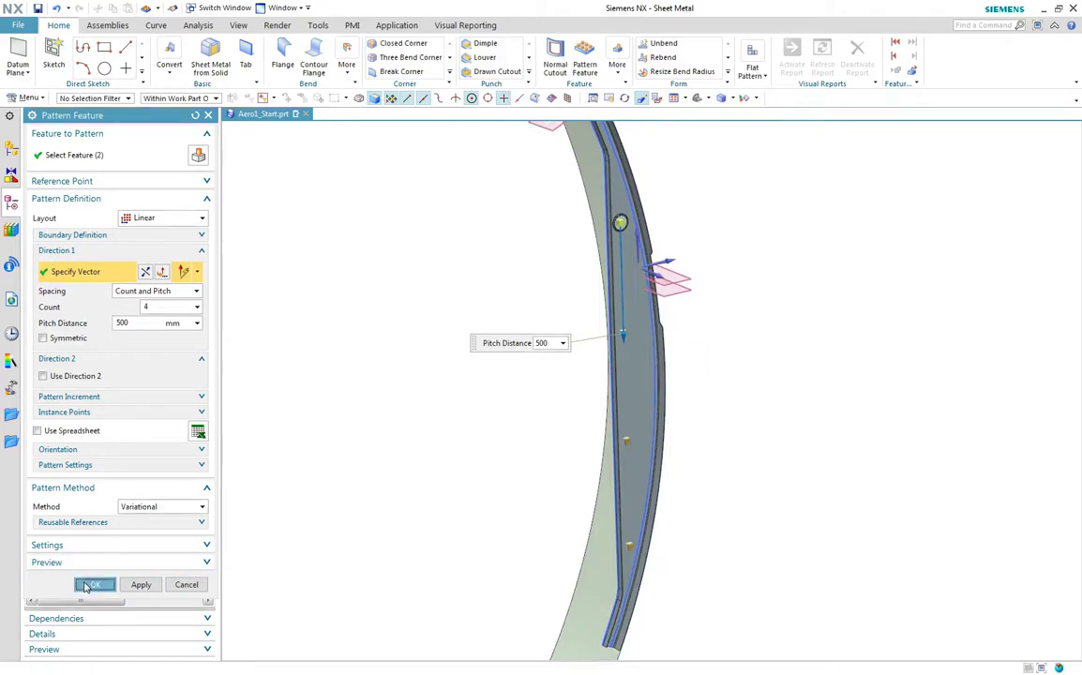
click(88, 585)
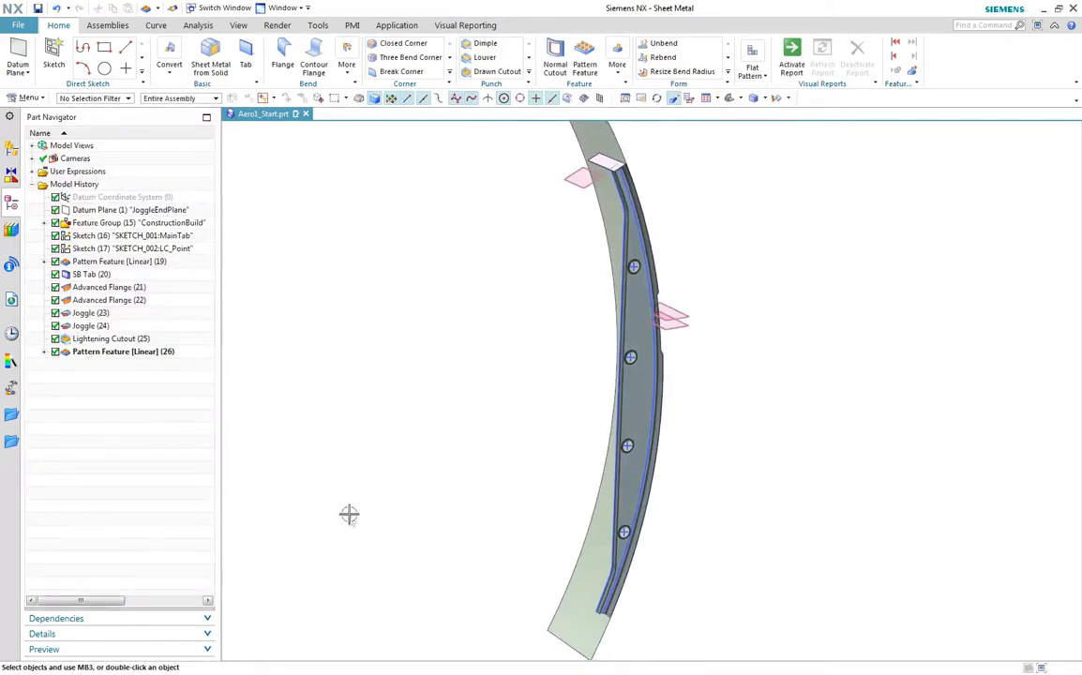
click(752, 74)
click(764, 97)
click(640, 306)
click(94, 332)
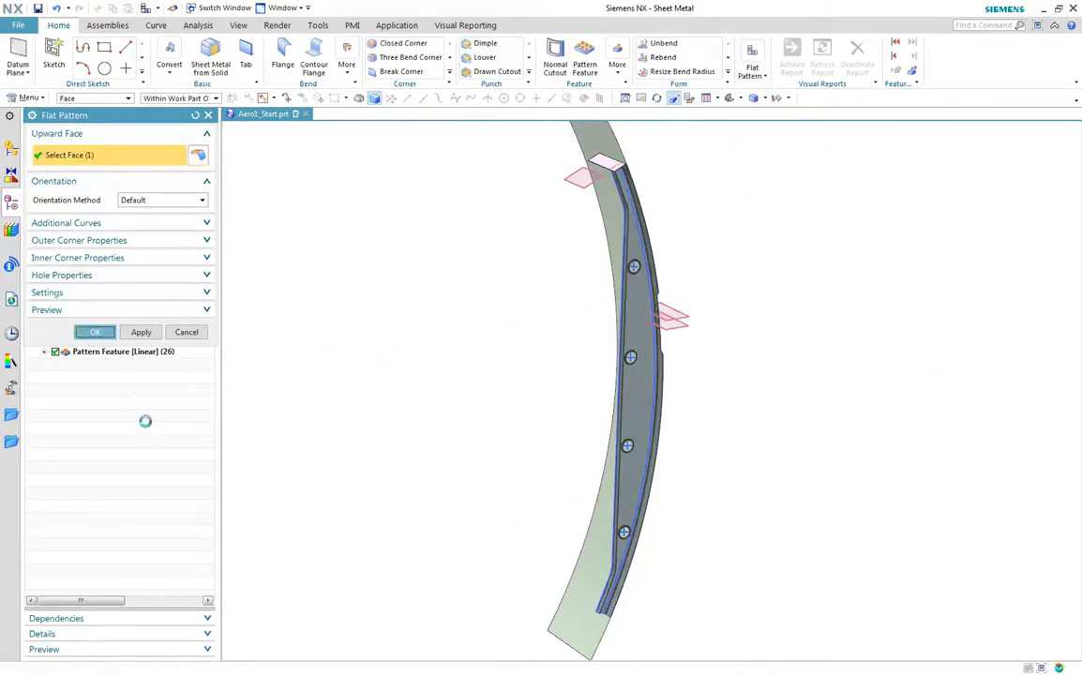
Review the Flat Pattern Display settings in Sheet Metal preferences and close them unchanged.
click(16, 28)
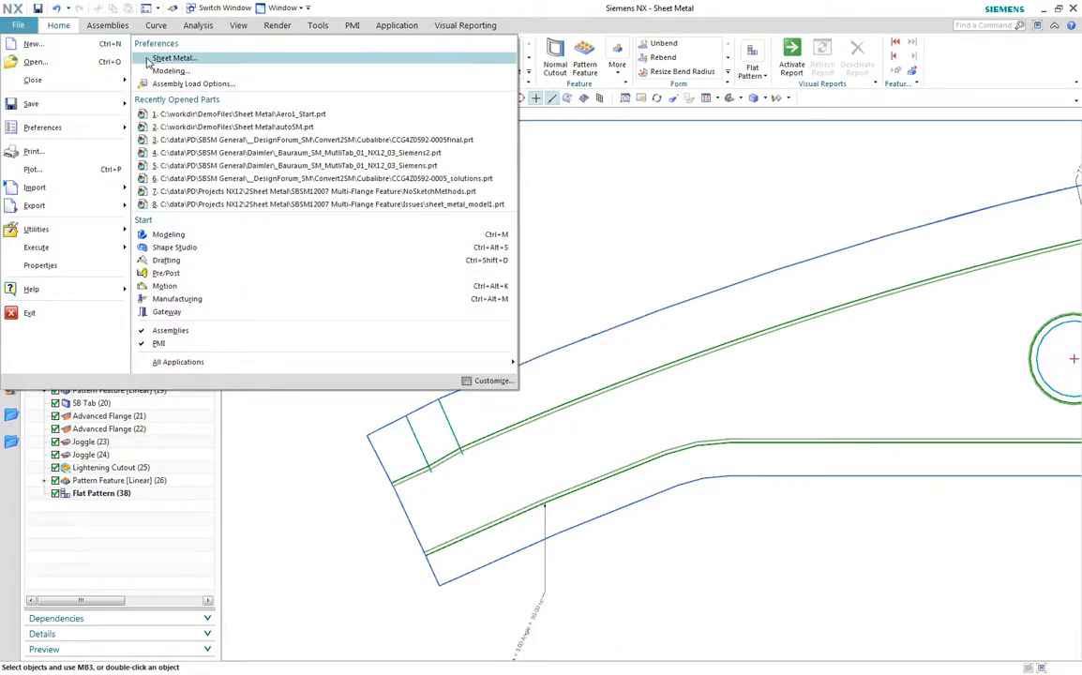
click(147, 61)
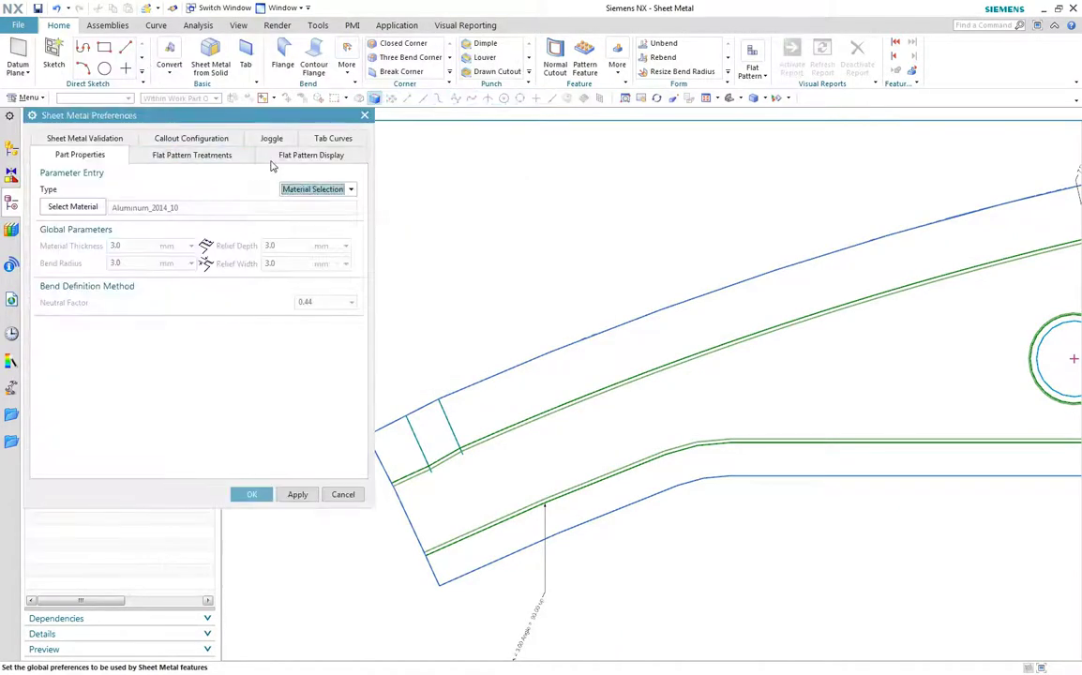
click(282, 157)
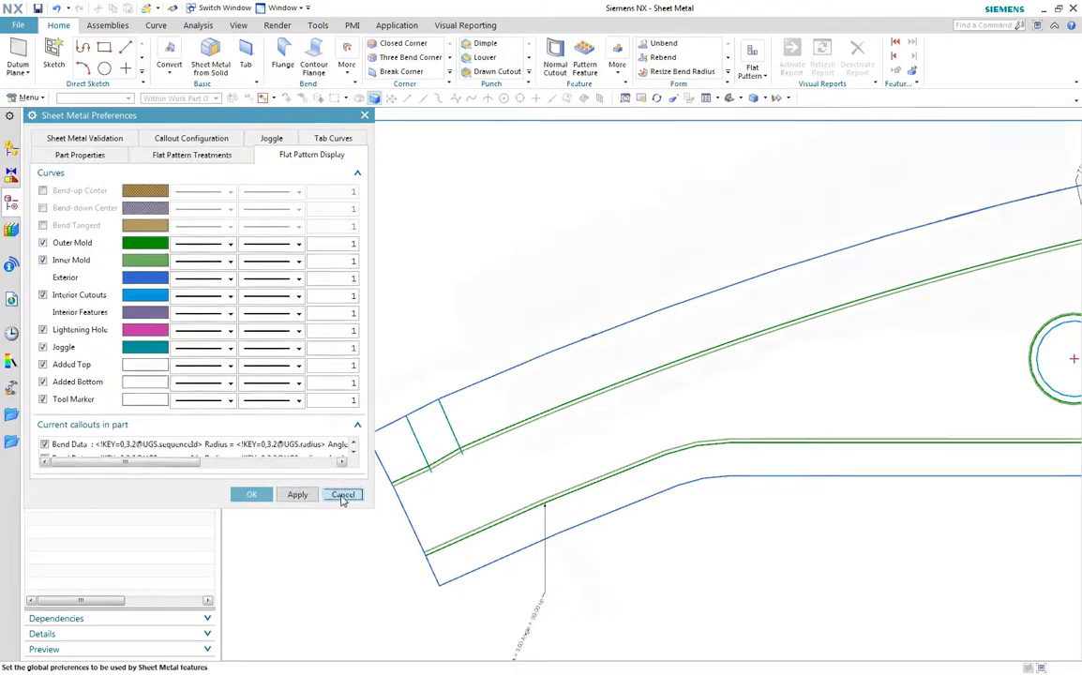
click(341, 495)
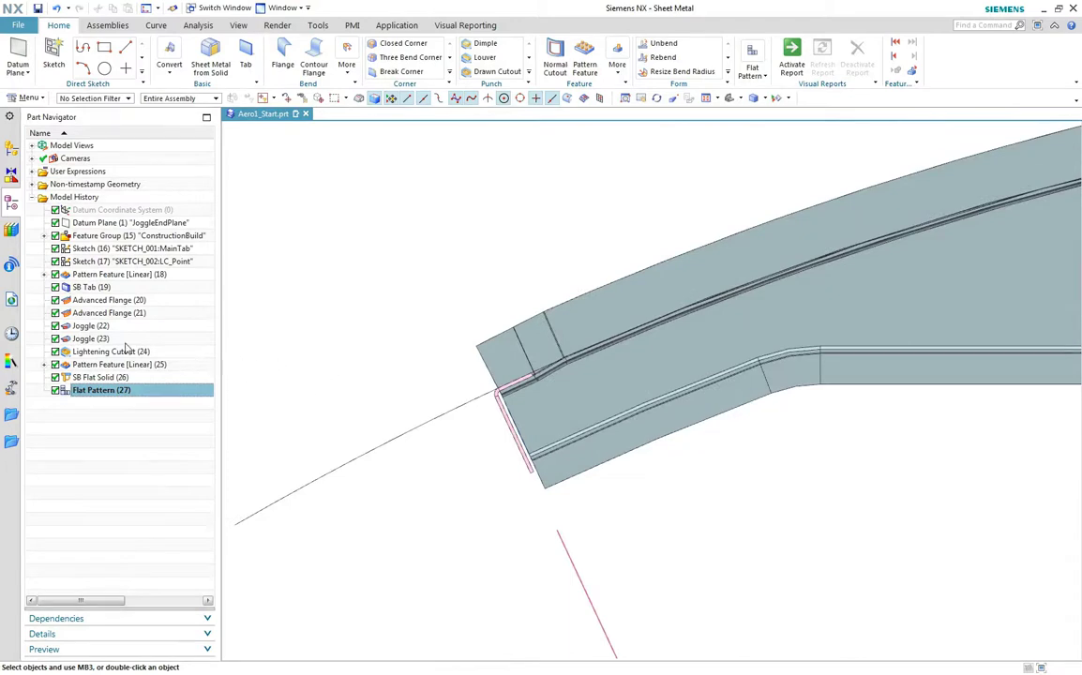
In Advanced Flange (21) details, trial a Start Edge value of -5, then restore it to 0.
click(118, 314)
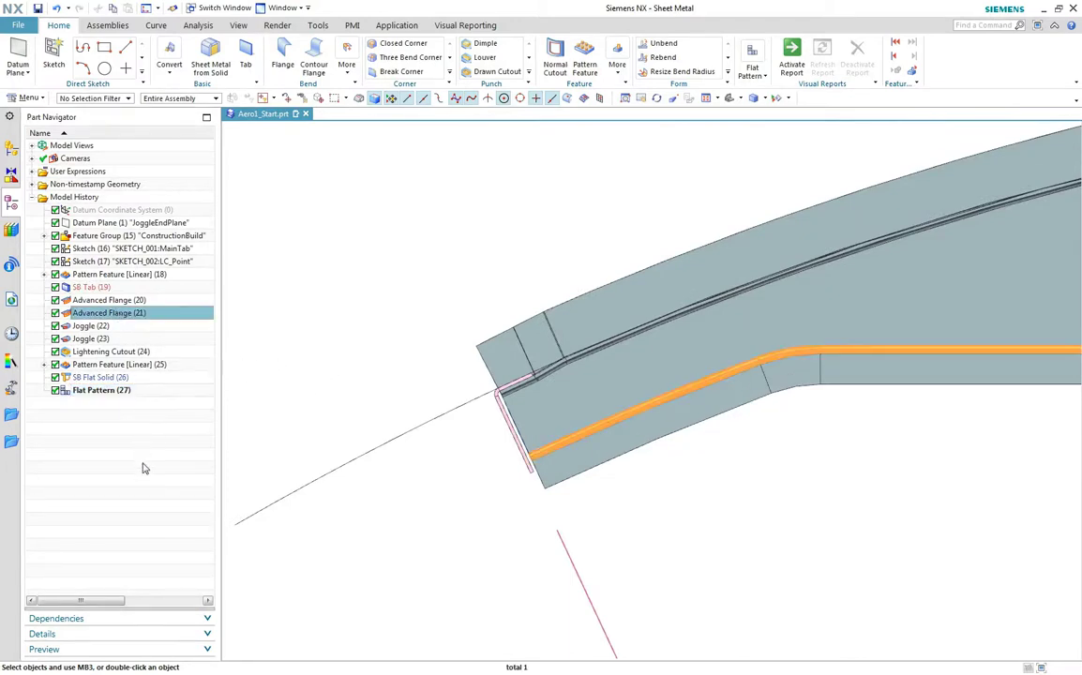
click(208, 635)
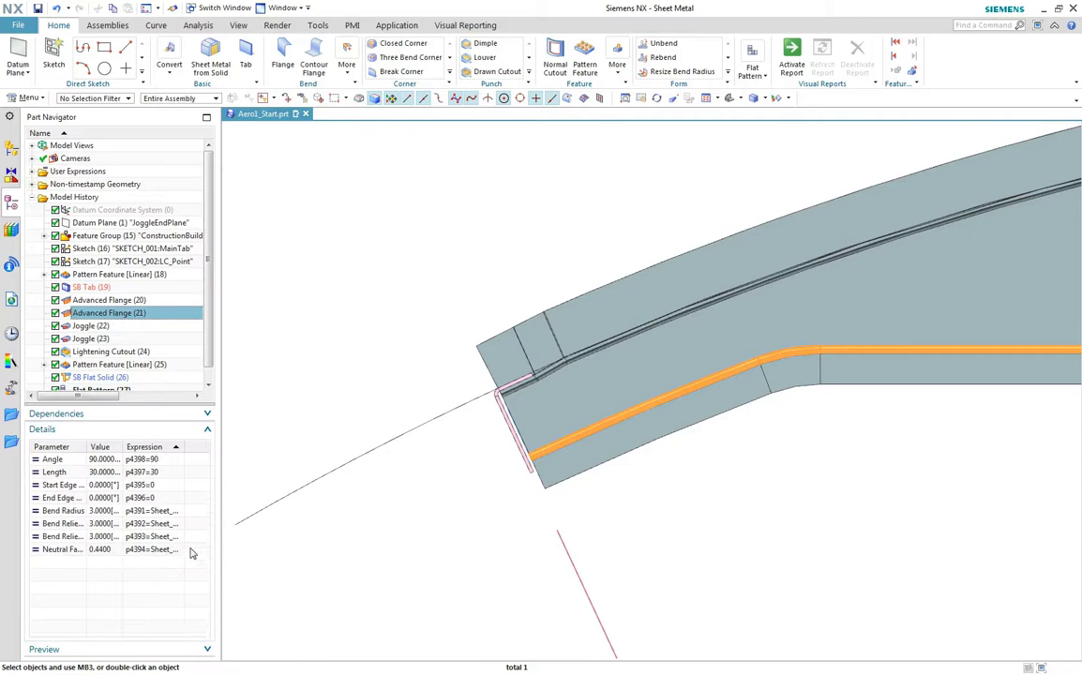
double_click(166, 488)
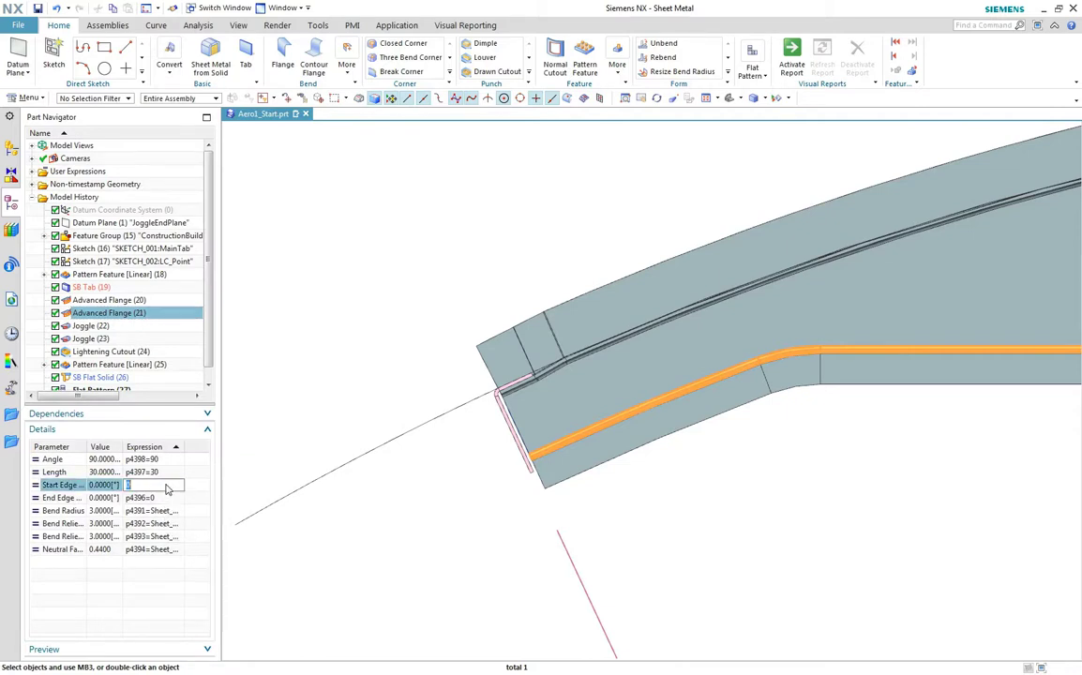
text(-5)
key(Return)
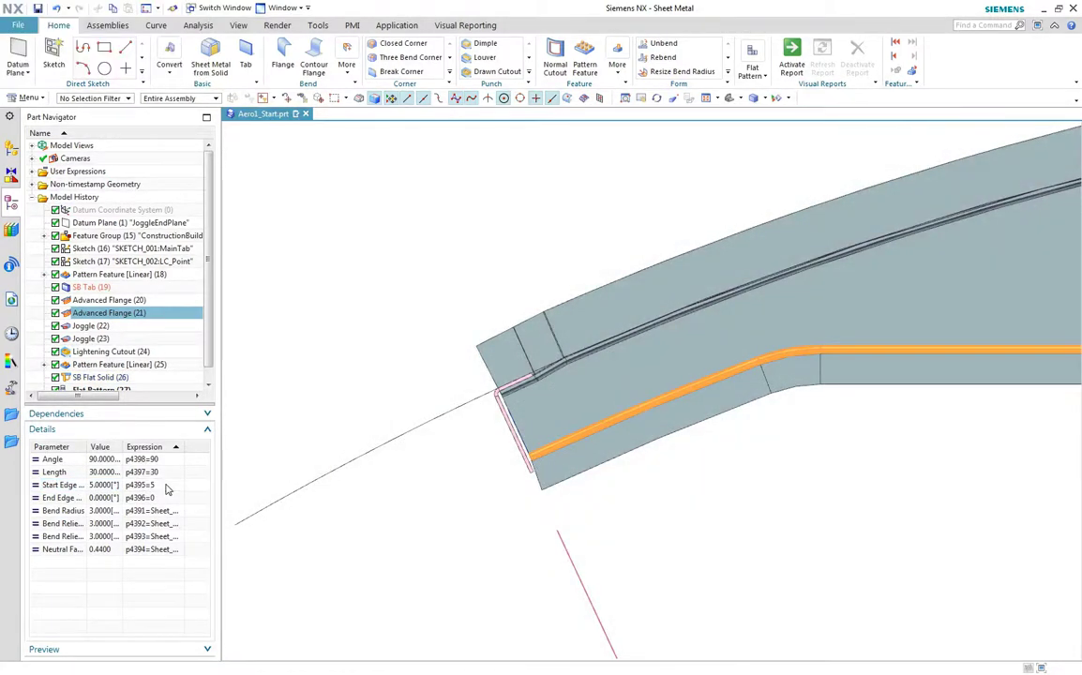
double_click(167, 486)
text(0)
key(Return)
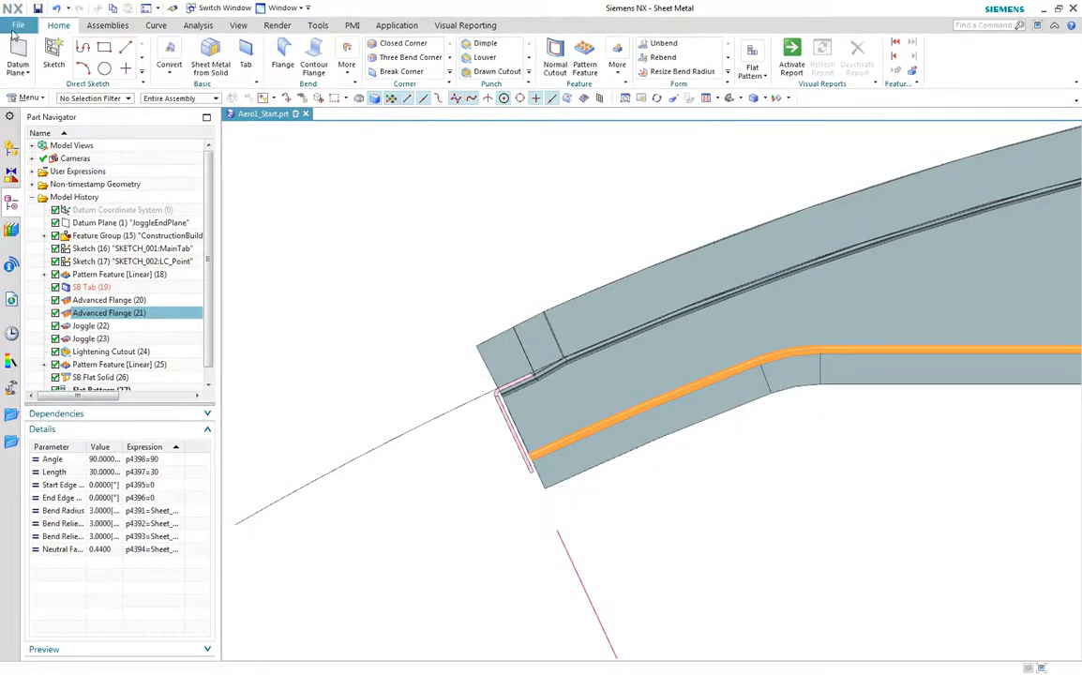
Show the Sheet Metal Preferences joggle settings: 4 mm joggle radii, 1.5 mm depth threshold.
click(15, 25)
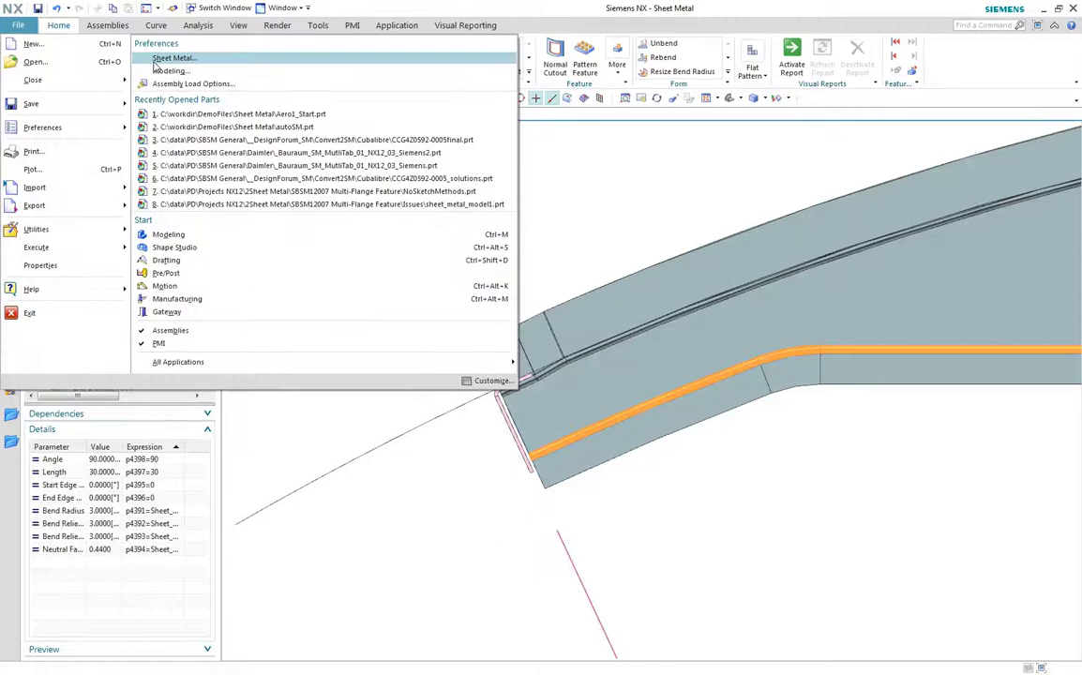
click(156, 67)
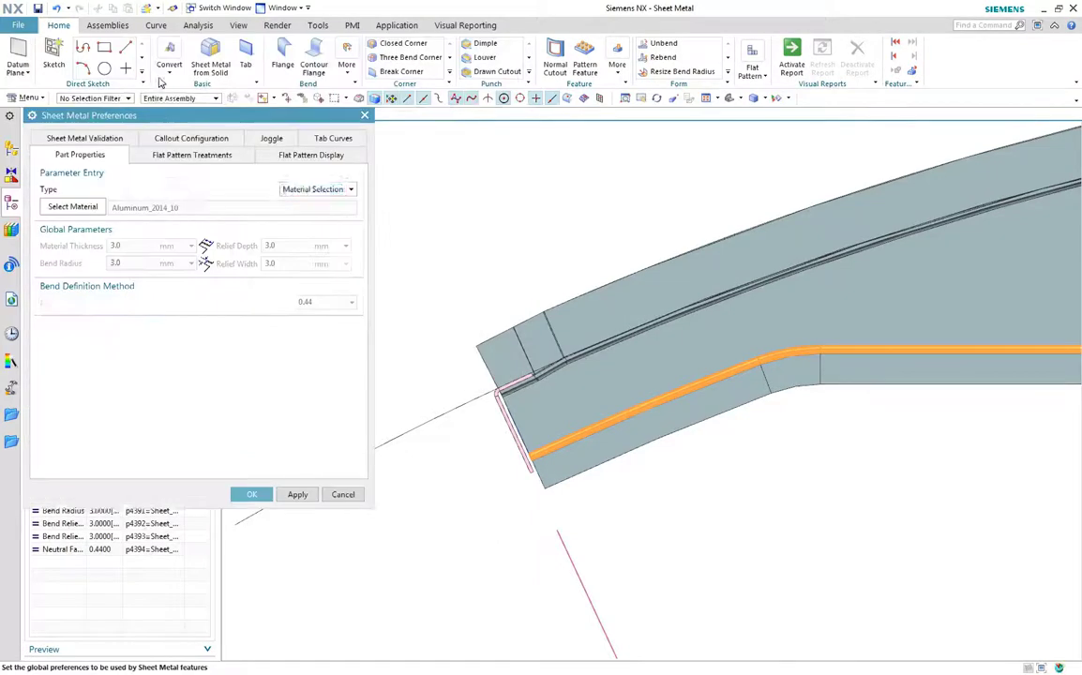
click(281, 141)
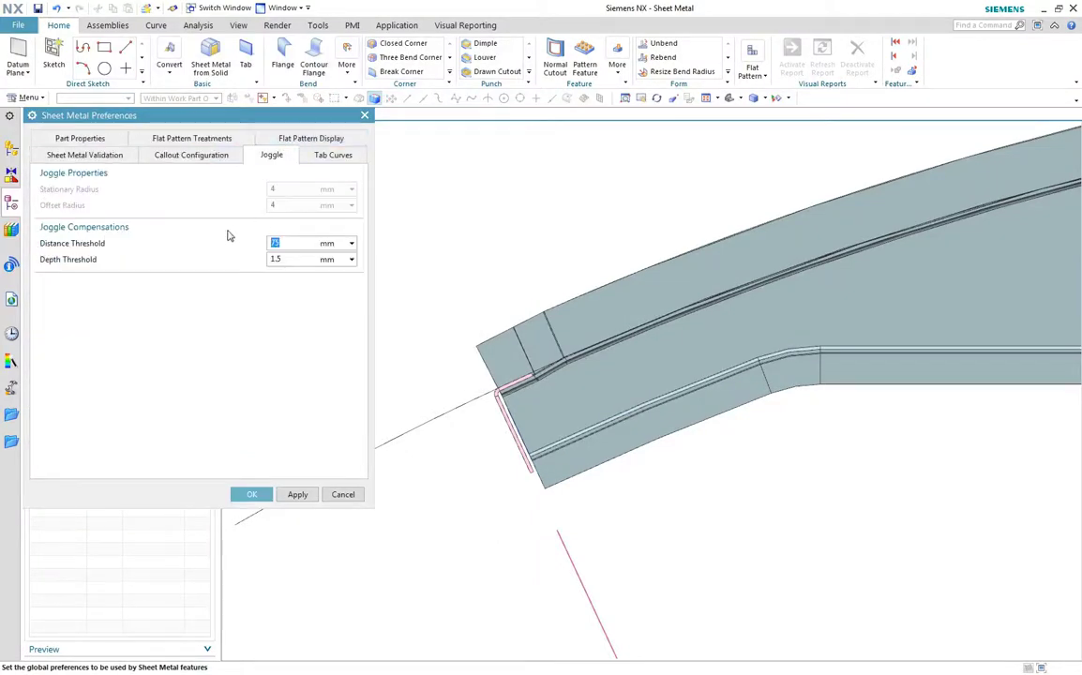